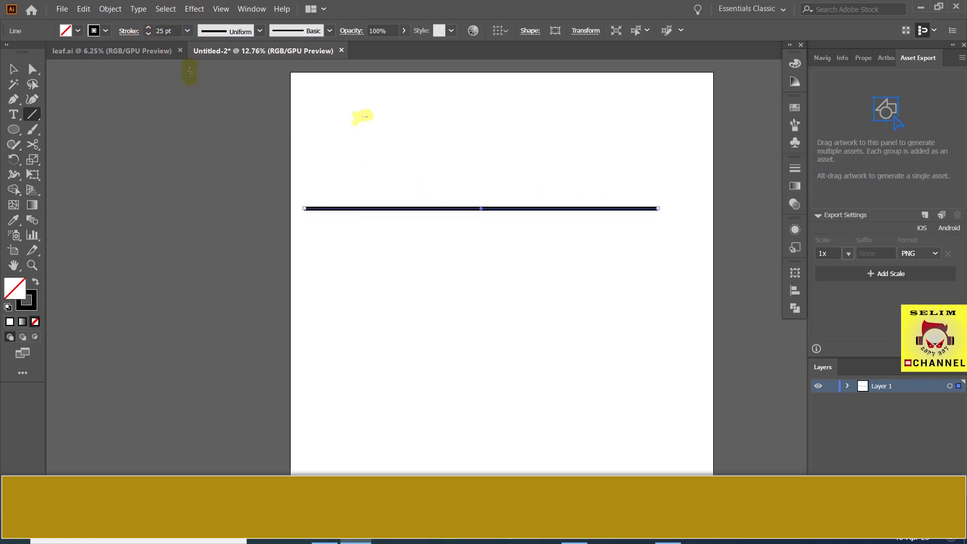
Draw a circle about 1100 px in diameter without fill and move it below the horizontal line.
key(v)
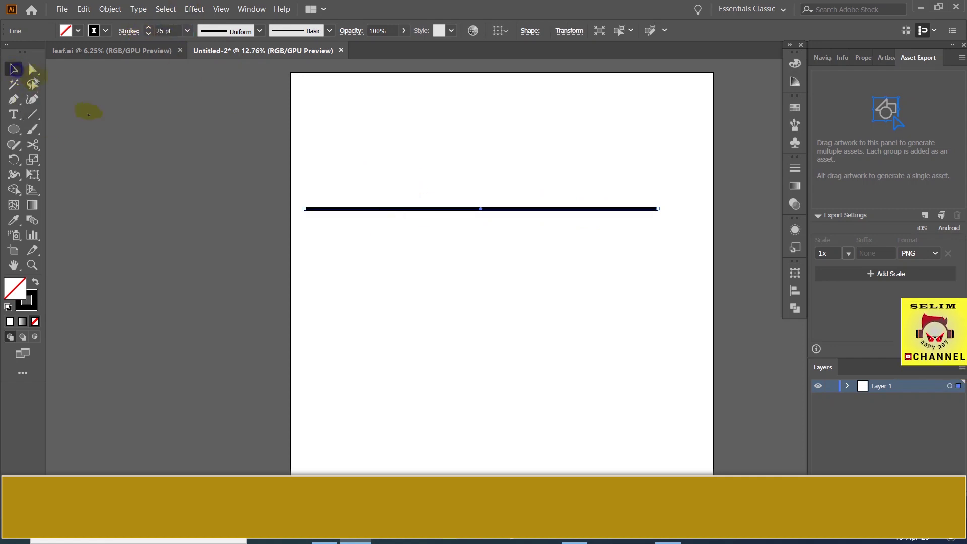
click(423, 246)
click(416, 214)
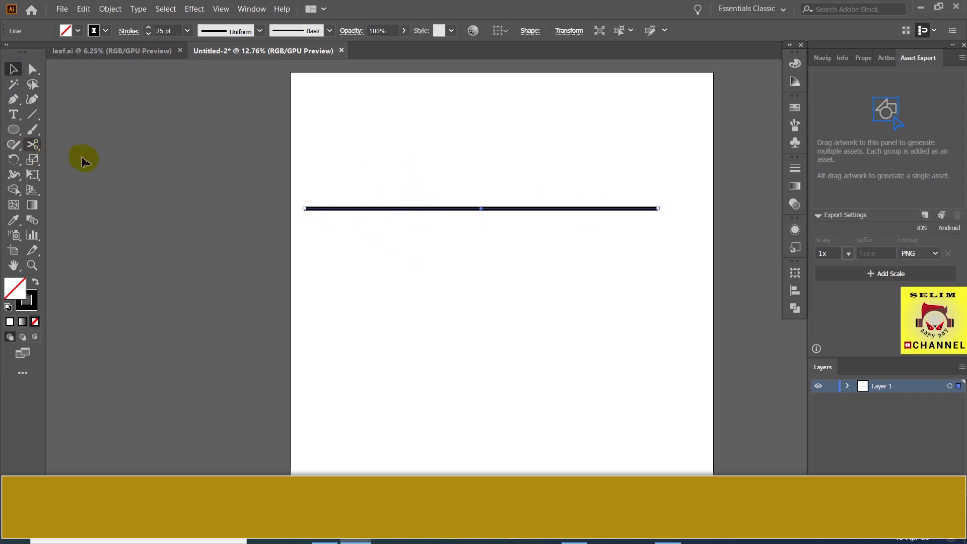
click(310, 154)
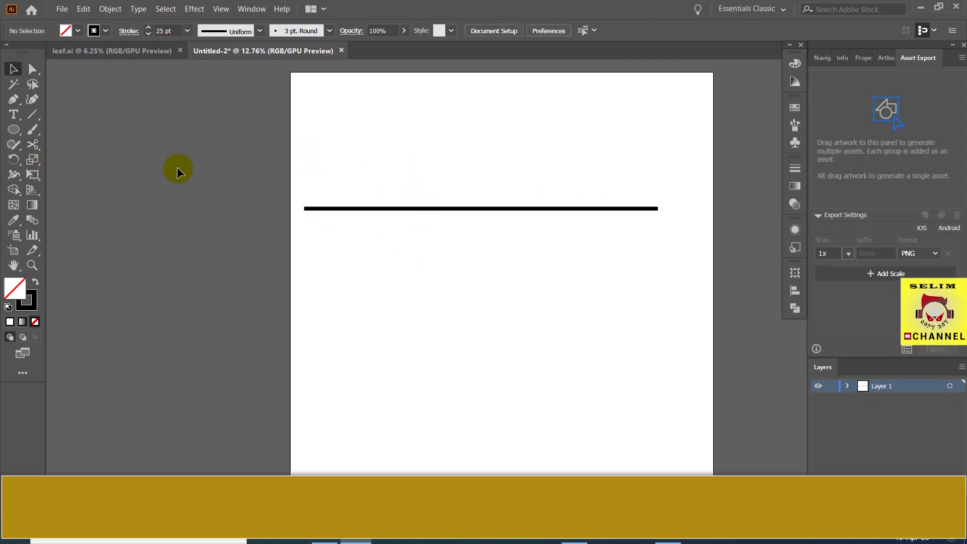
click(14, 129)
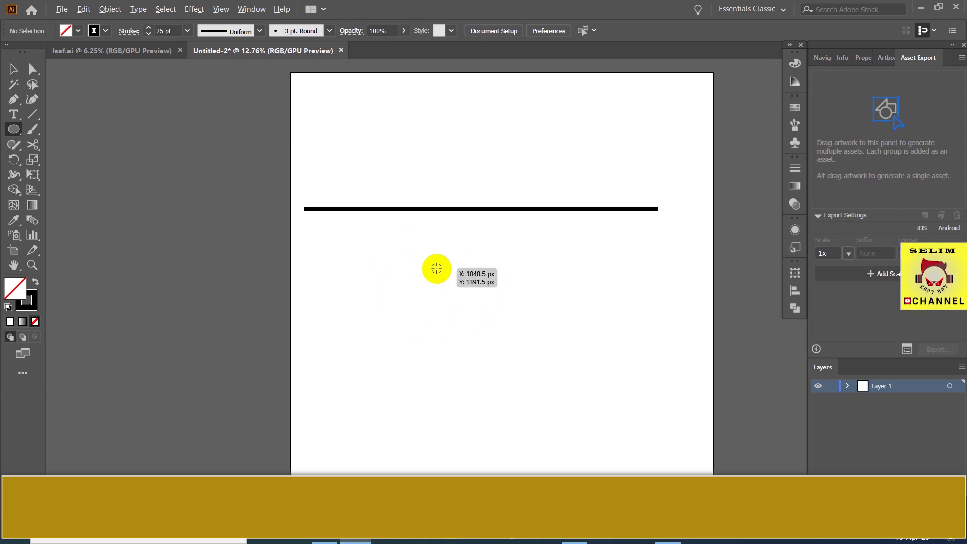
drag(449, 274, 529, 341)
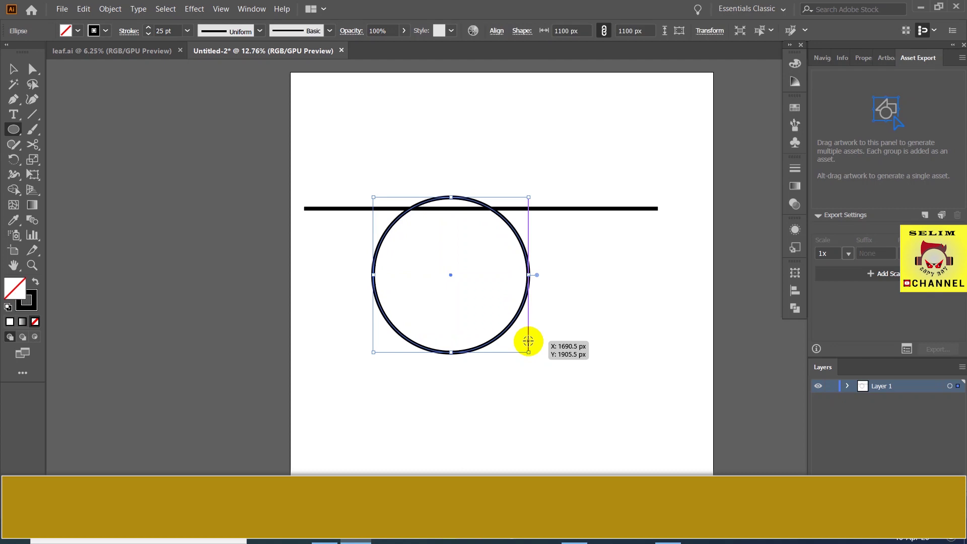
click(14, 69)
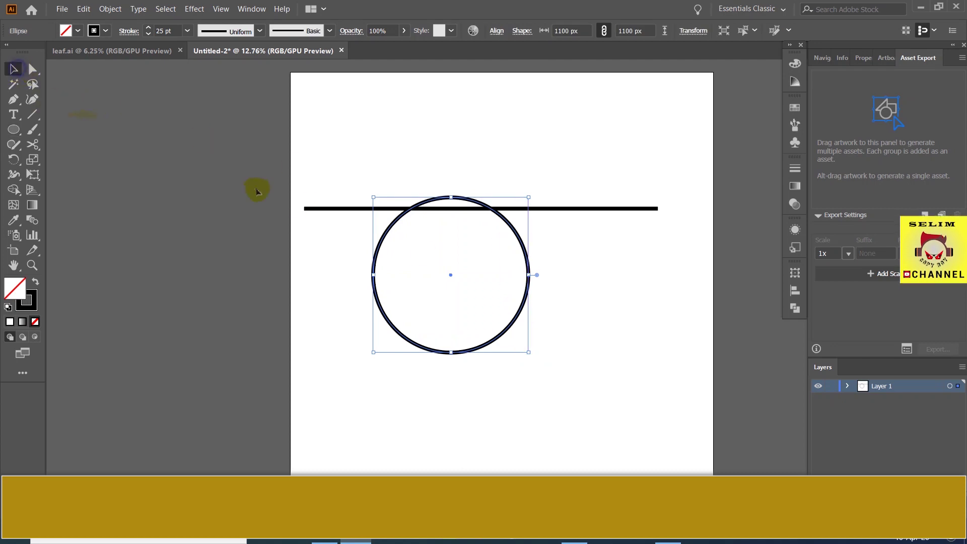
drag(529, 253, 531, 309)
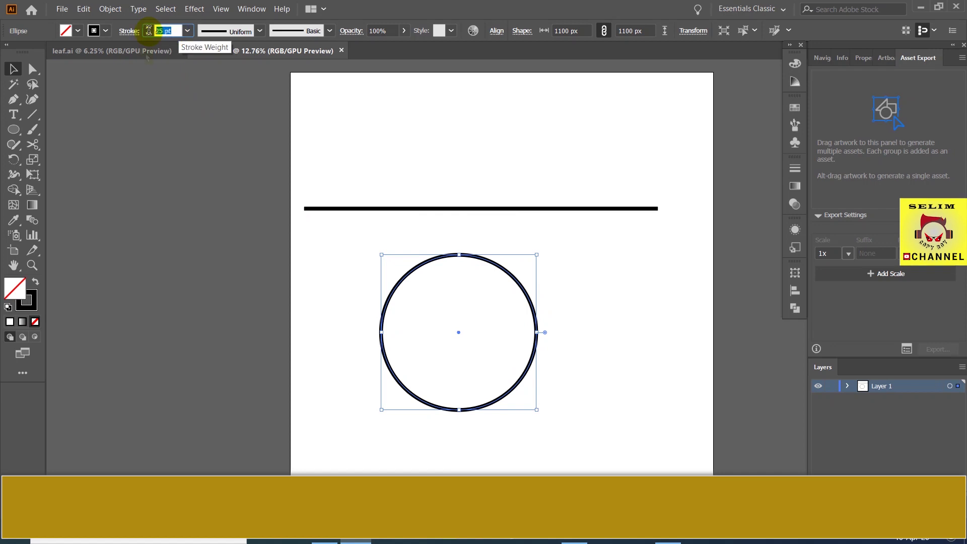
Set the circle's stroke weight to 1 pt.
text(1)
key(Return)
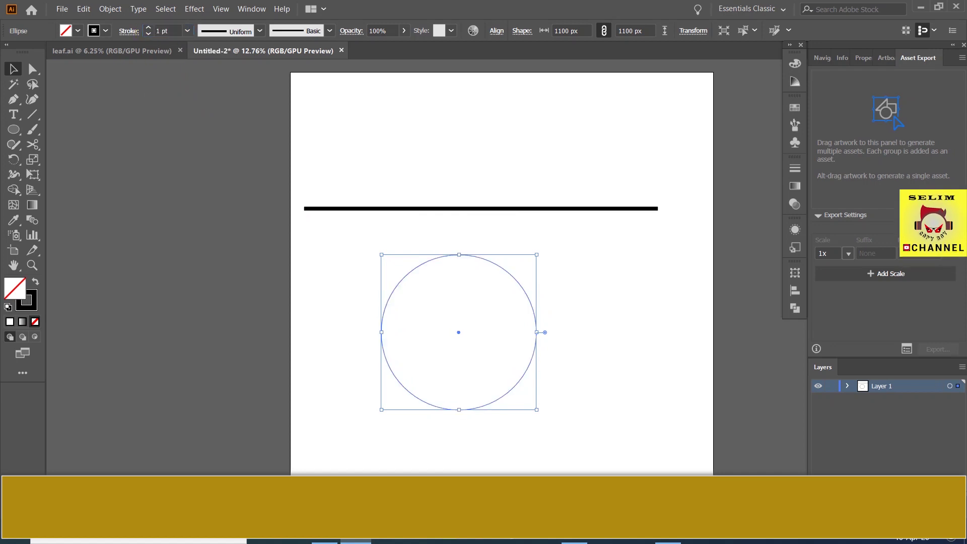
click(622, 298)
click(396, 379)
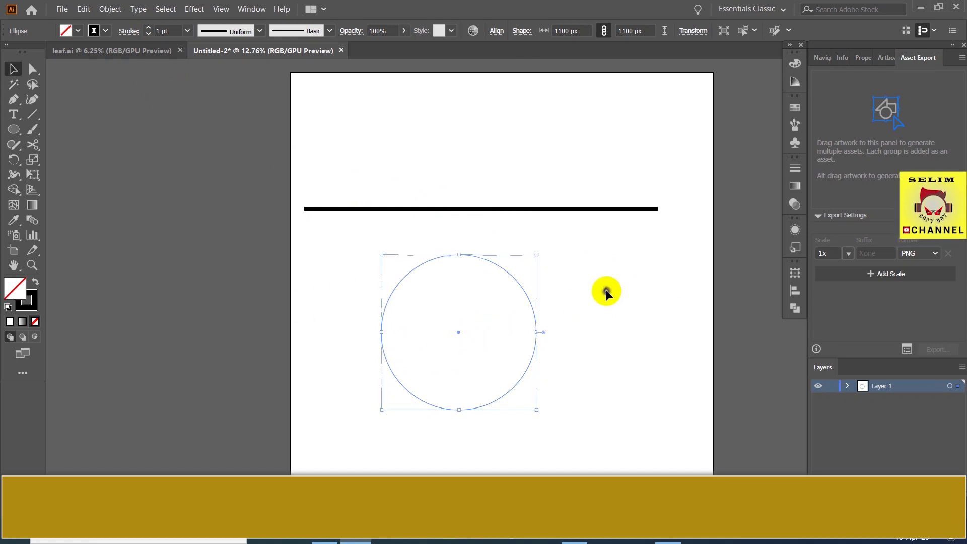
click(585, 292)
click(421, 395)
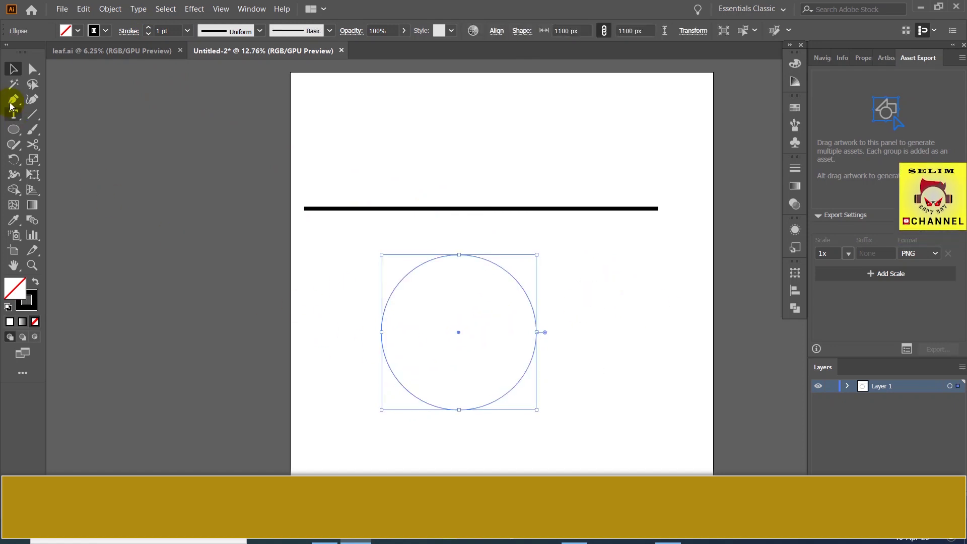
Convert the circle's top and bottom anchor points to corner points.
drag(10, 104, 84, 146)
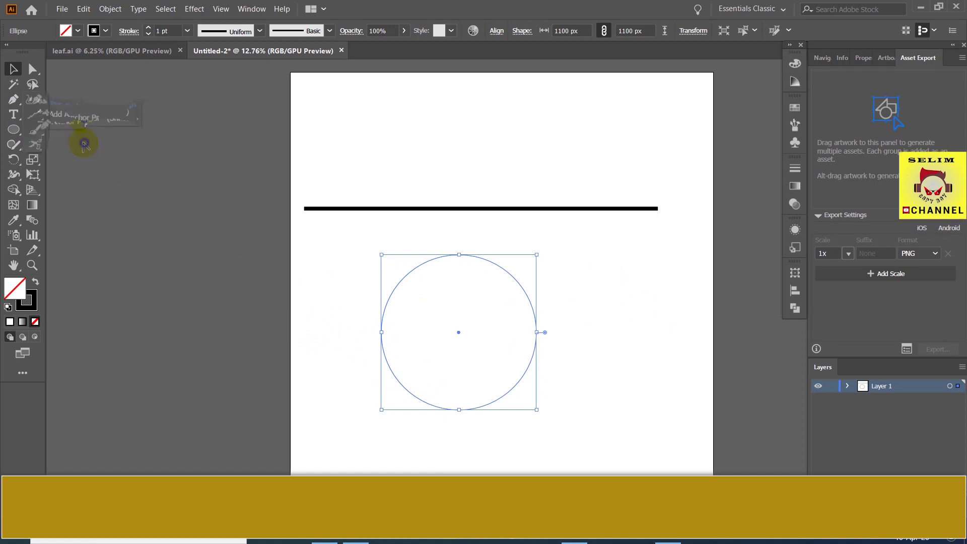
click(459, 255)
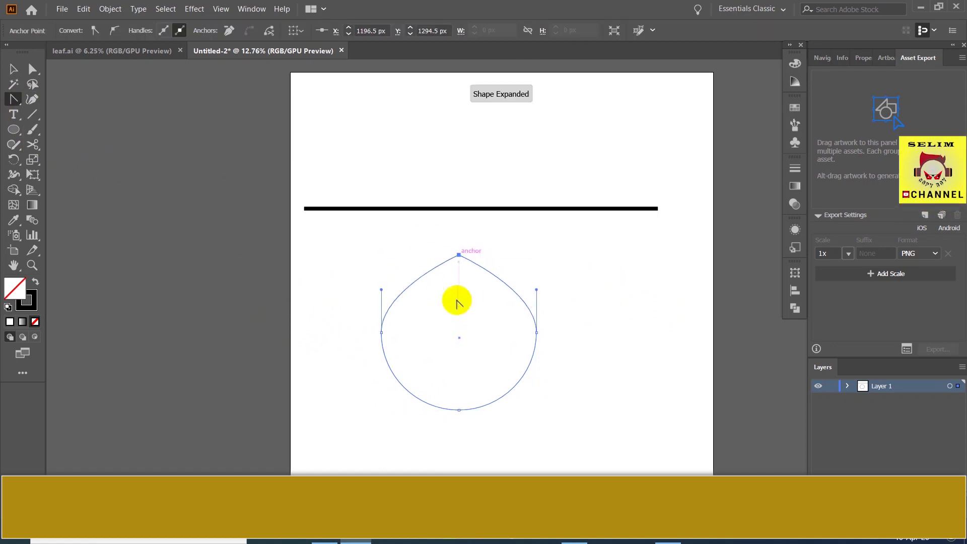
click(458, 409)
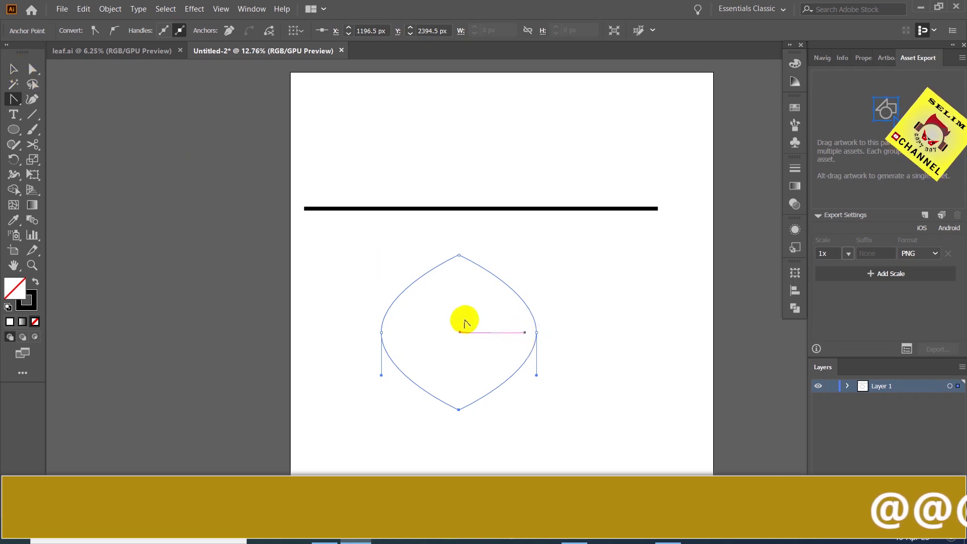
key(v)
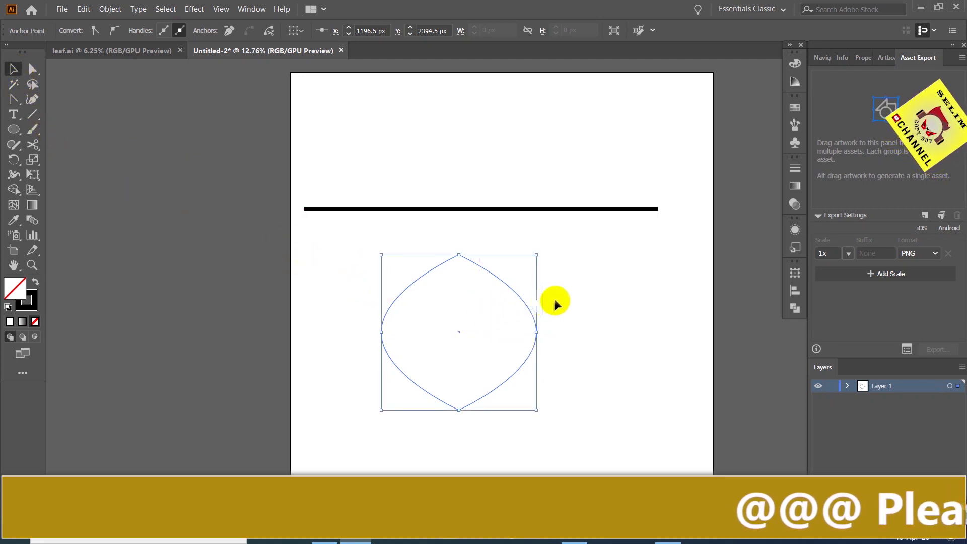
click(586, 289)
click(454, 405)
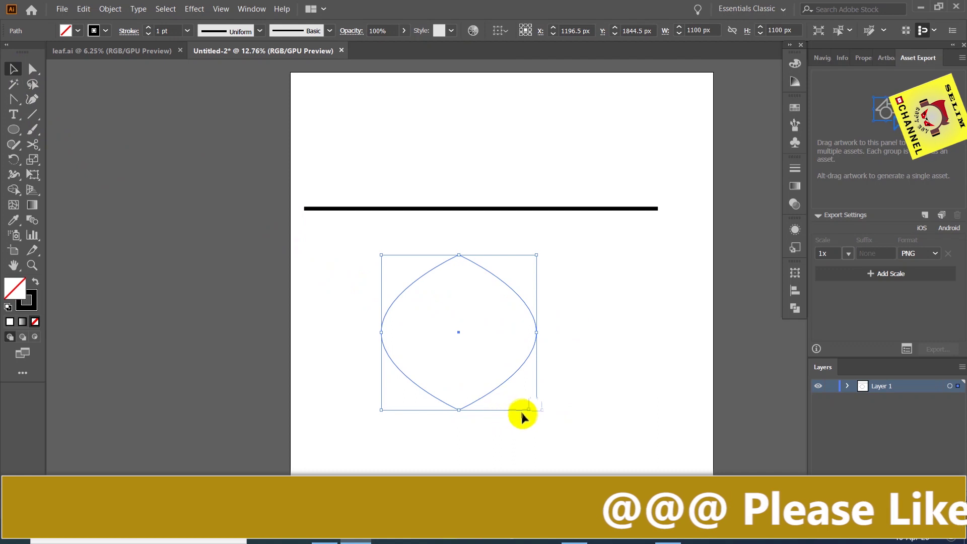
Scale the pointed shape down to a narrow upright leaf about 233.5 px wide and 496.5 px high.
drag(537, 412, 441, 386)
click(481, 397)
drag(493, 326, 432, 357)
click(486, 329)
drag(459, 287, 377, 349)
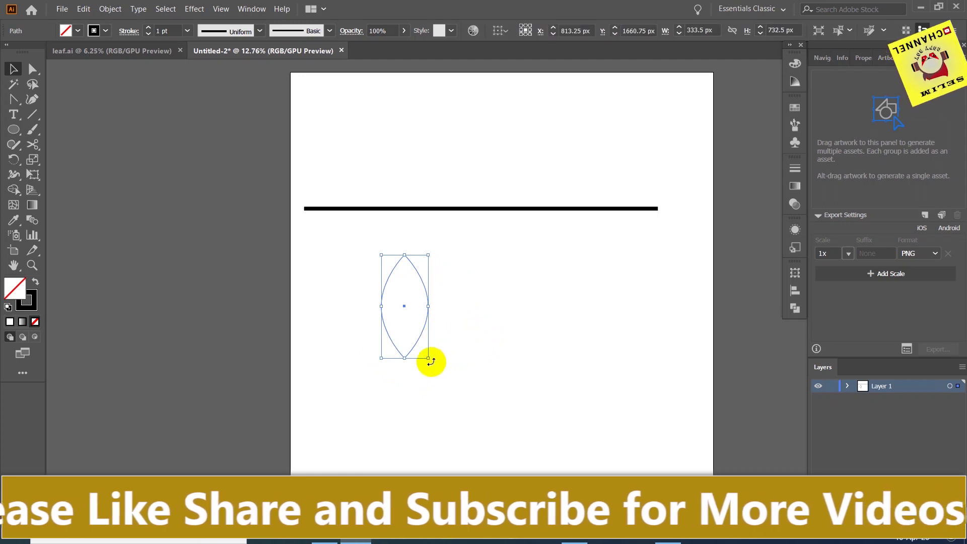
drag(428, 358, 414, 325)
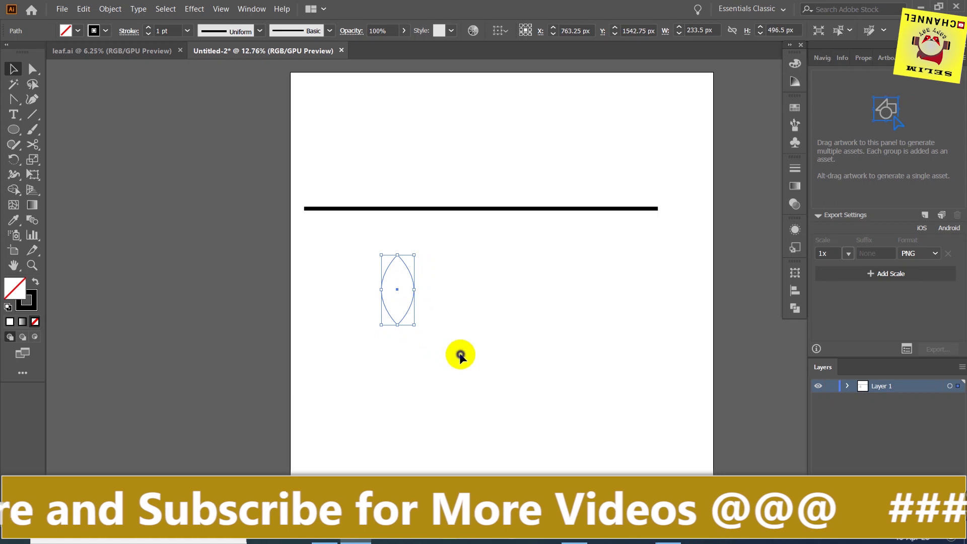
click(441, 283)
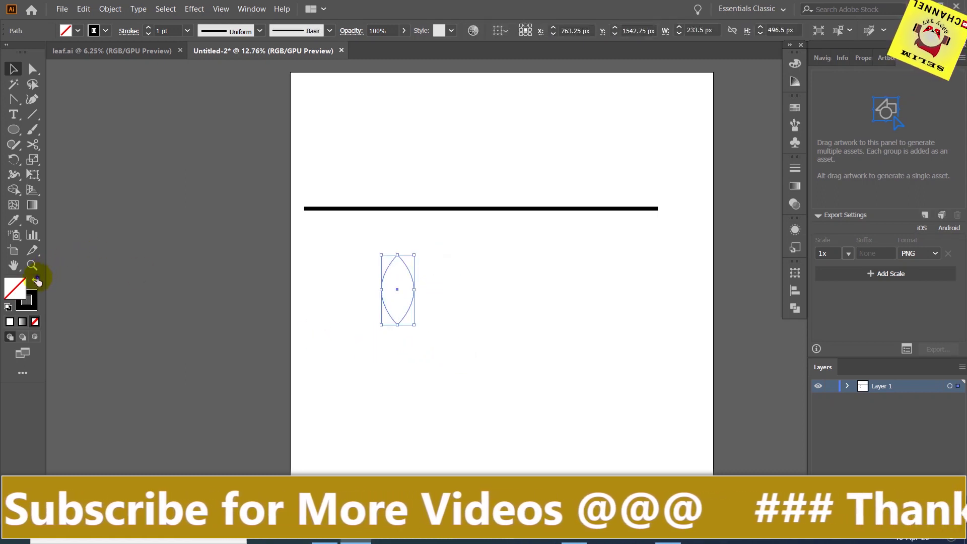
Swap the leaf's fill and stroke, giving it a solid black fill and no outline.
click(36, 281)
click(449, 295)
click(398, 302)
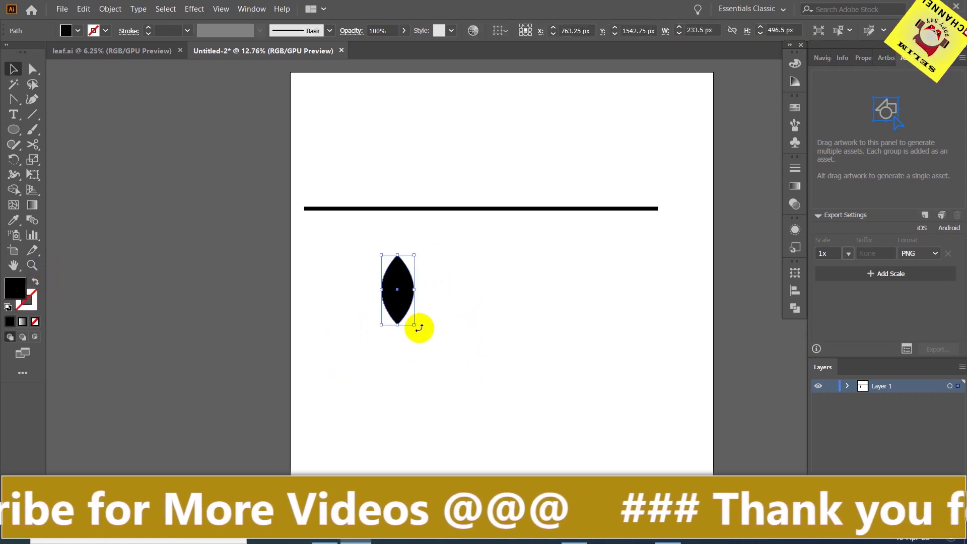
click(445, 322)
Tilt the leaf diagonally and place it just beneath the line near its left end.
drag(452, 281, 391, 250)
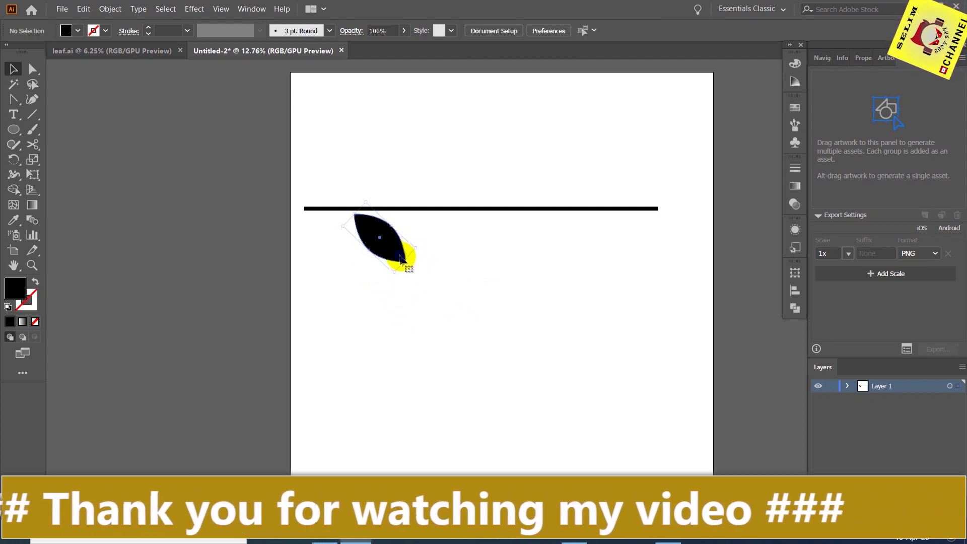
drag(398, 276, 409, 282)
click(407, 276)
Nudge the tilted leaf up closer to the line and rotate it very slightly.
scroll(408, 277, up, 2)
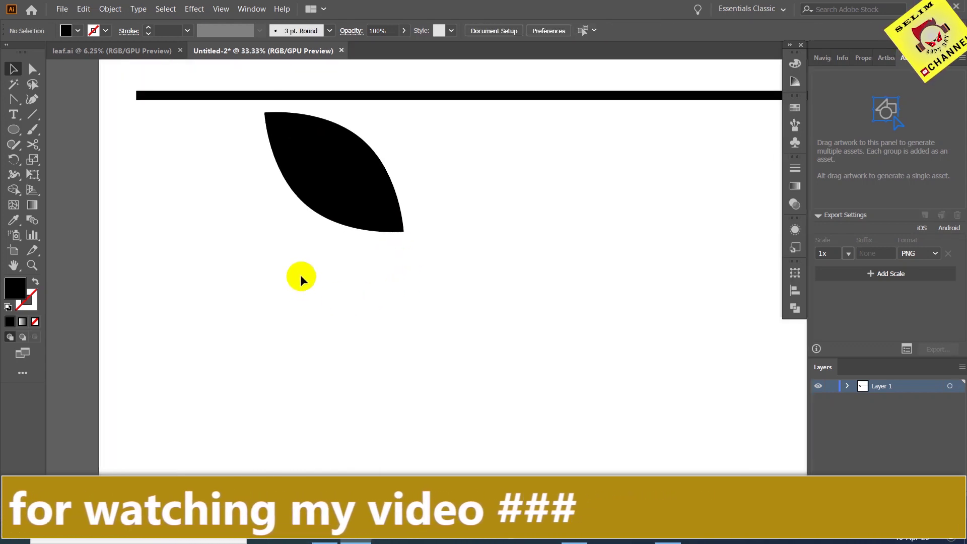
drag(301, 276, 363, 473)
click(405, 406)
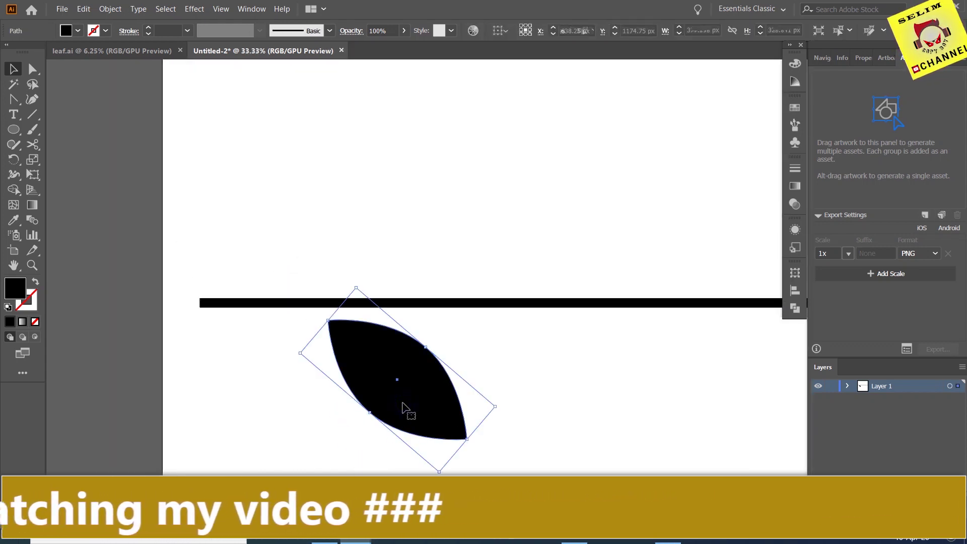
drag(405, 408, 404, 406)
click(559, 434)
click(460, 435)
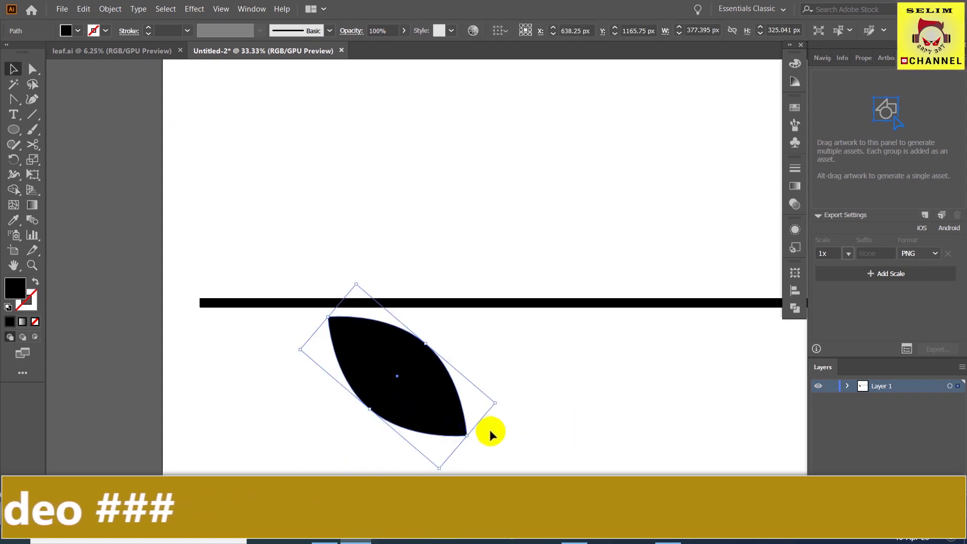
drag(499, 401, 500, 400)
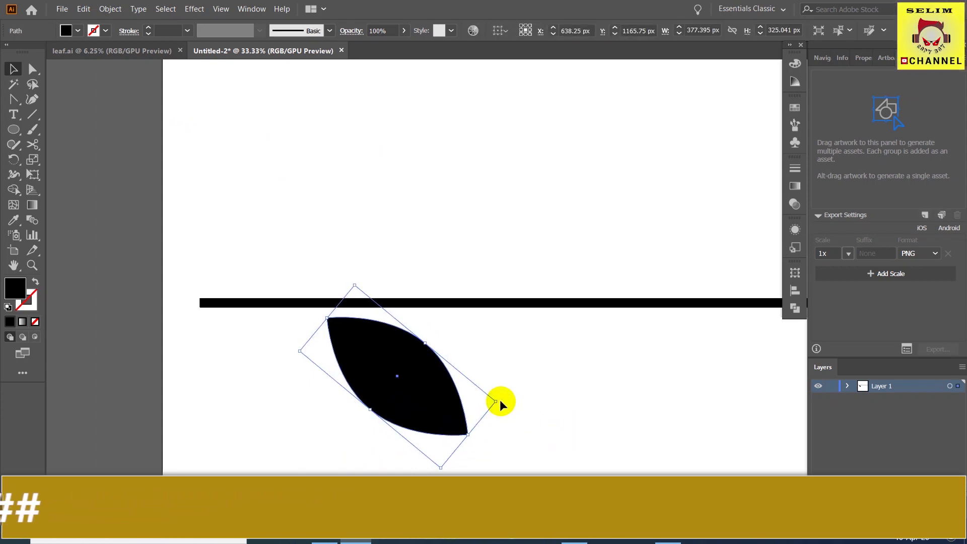
click(544, 418)
drag(431, 416, 439, 417)
click(544, 399)
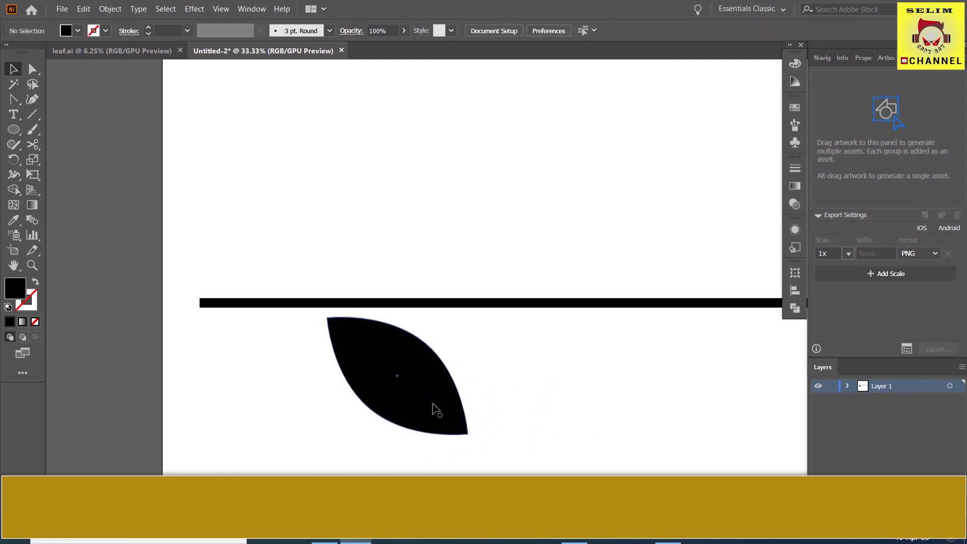
Duplicate the leaf straight upward to above the line, undoing the first misaligned copy.
drag(437, 409, 451, 255)
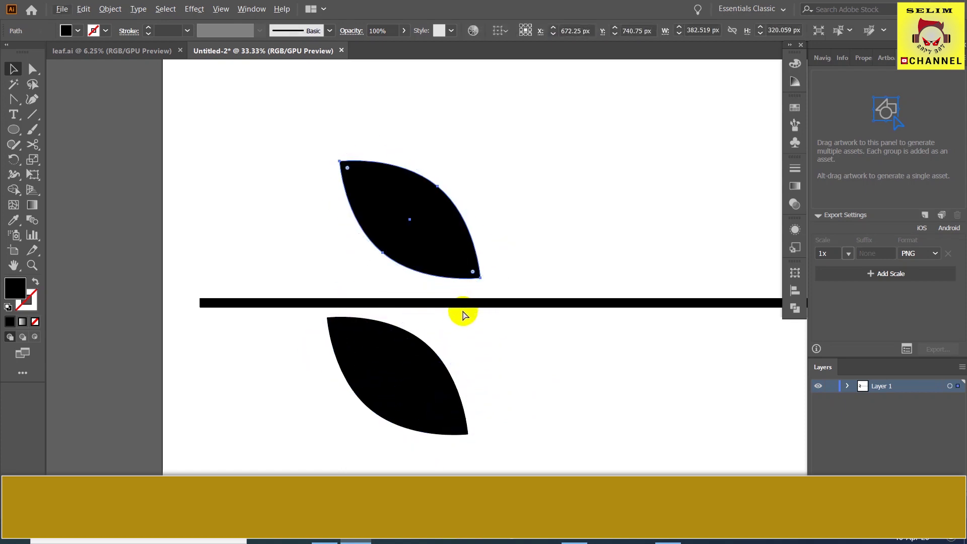
key(ctrl+z)
drag(444, 393, 443, 243)
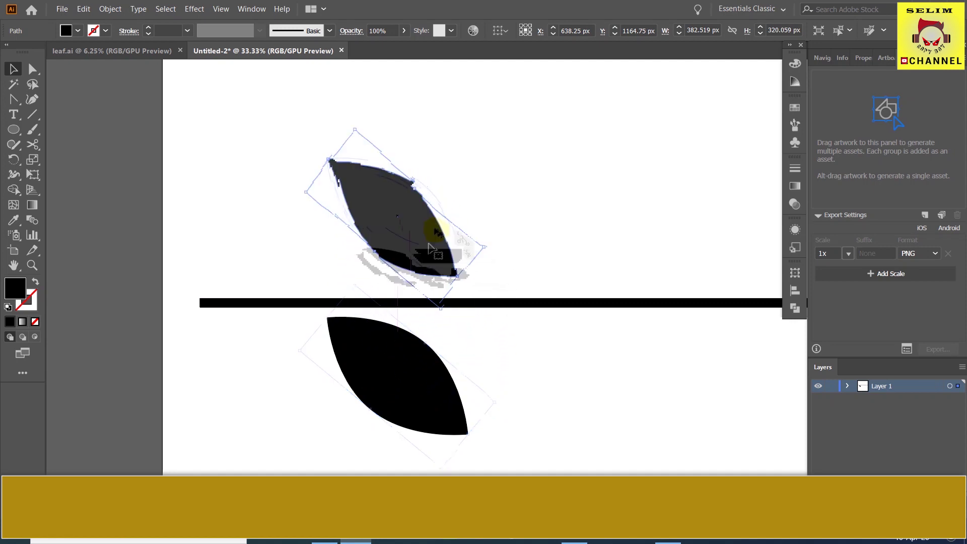
click(507, 361)
Reflect the upper leaf across the vertical axis and move it down closer to the line.
right_click(442, 249)
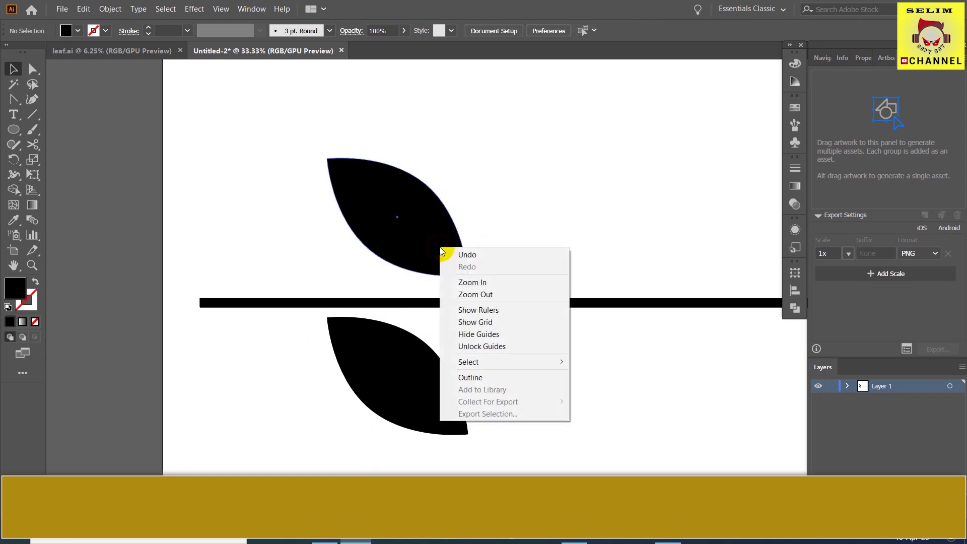
click(442, 249)
right_click(439, 228)
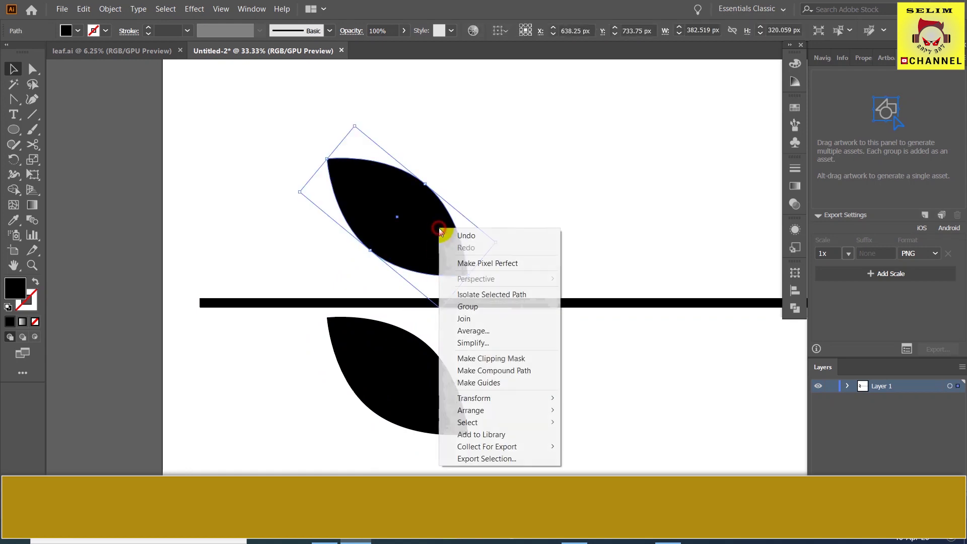
mouse_move(479, 402)
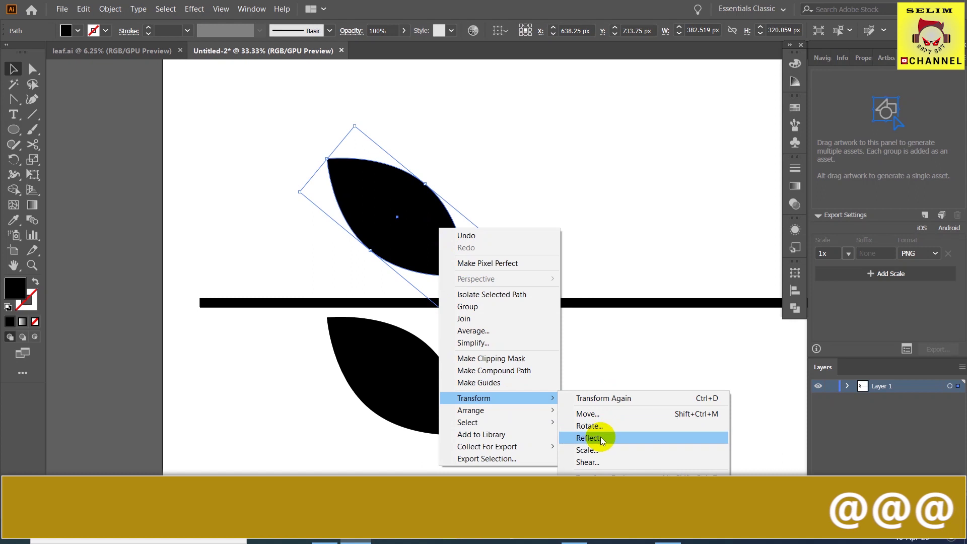
click(600, 438)
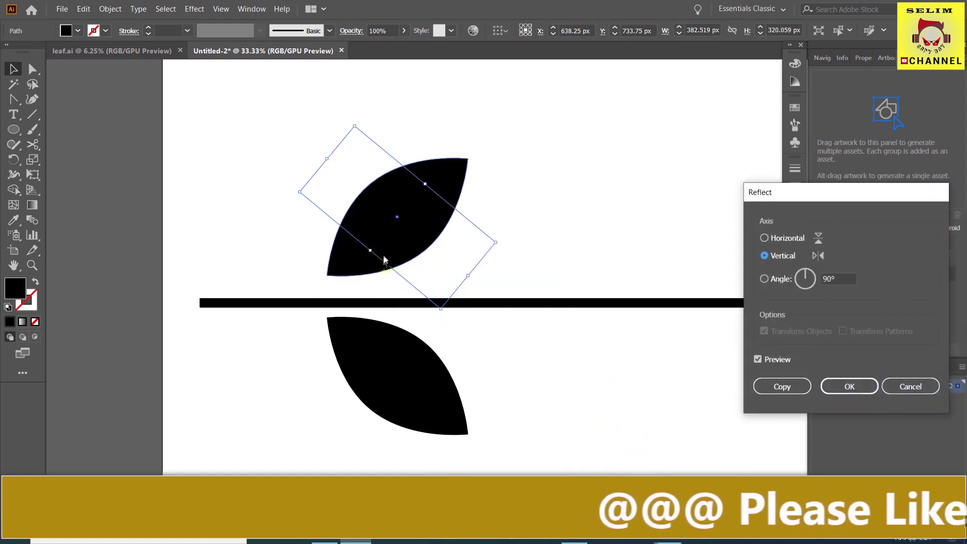
click(829, 387)
click(677, 382)
drag(386, 251, 389, 262)
click(499, 333)
Duplicate the pair of leaves horizontally to the line's right end and select both copied leaves.
scroll(483, 343, down, 3)
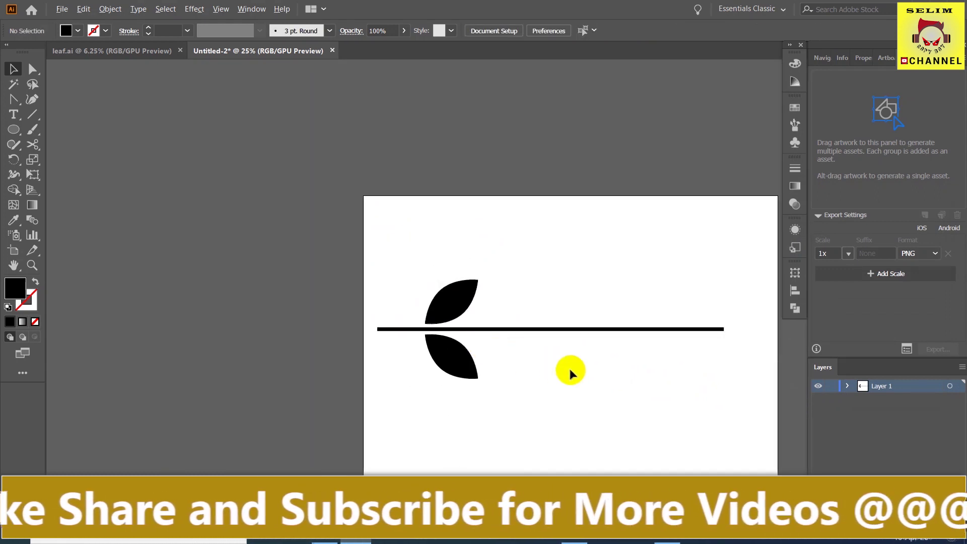
drag(553, 374, 376, 374)
click(257, 302)
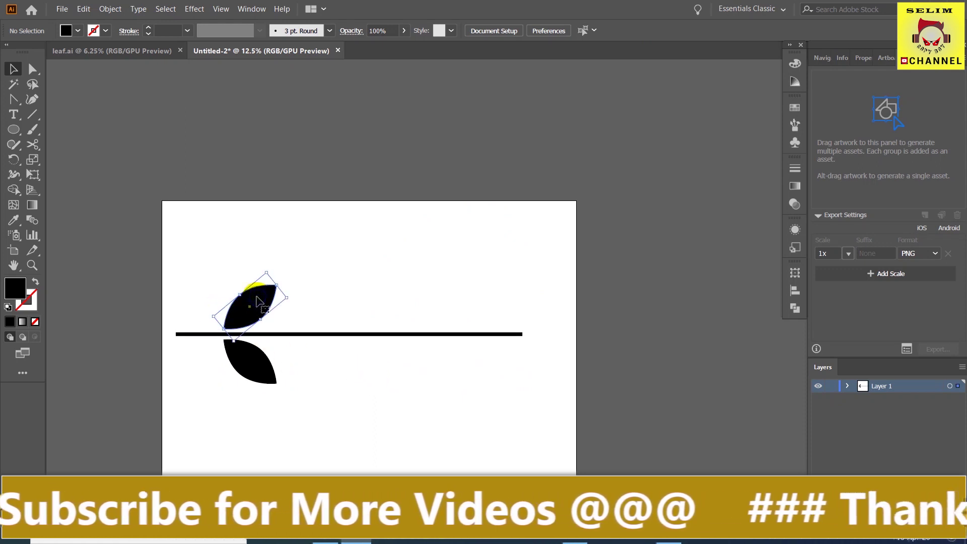
shift+click(259, 360)
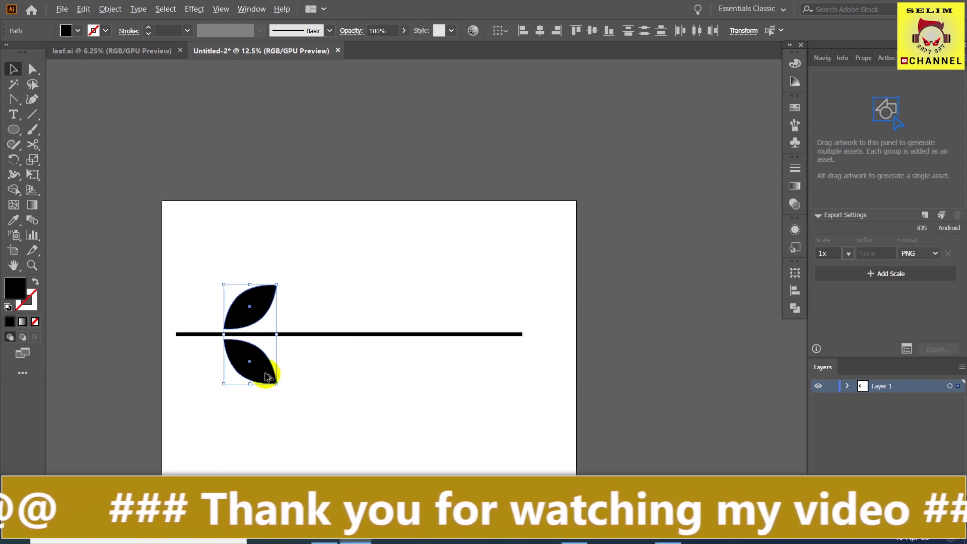
drag(294, 376, 558, 377)
click(446, 375)
click(550, 328)
shift+click(552, 375)
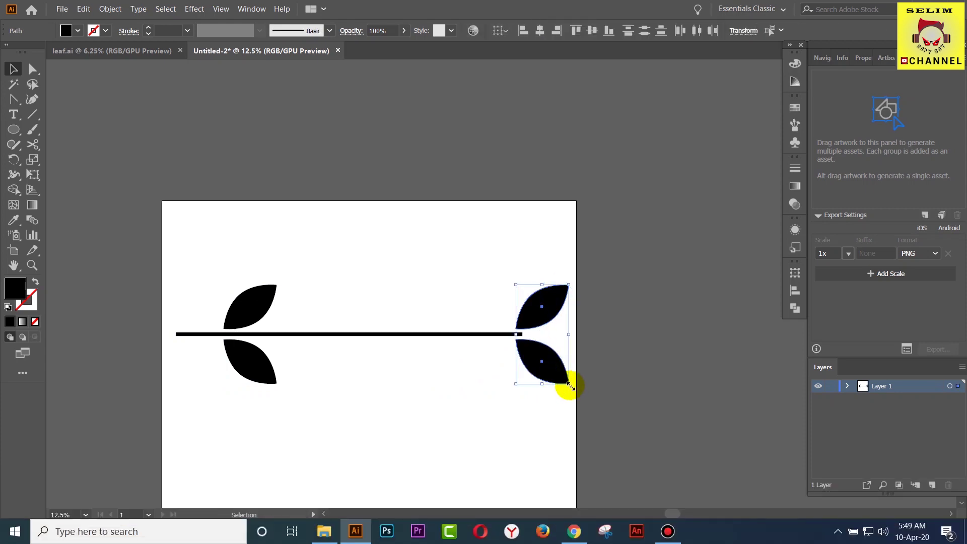
Scale the copied leaf pair down to about half size around its centre and move it onto the line's right end.
drag(569, 386, 555, 374)
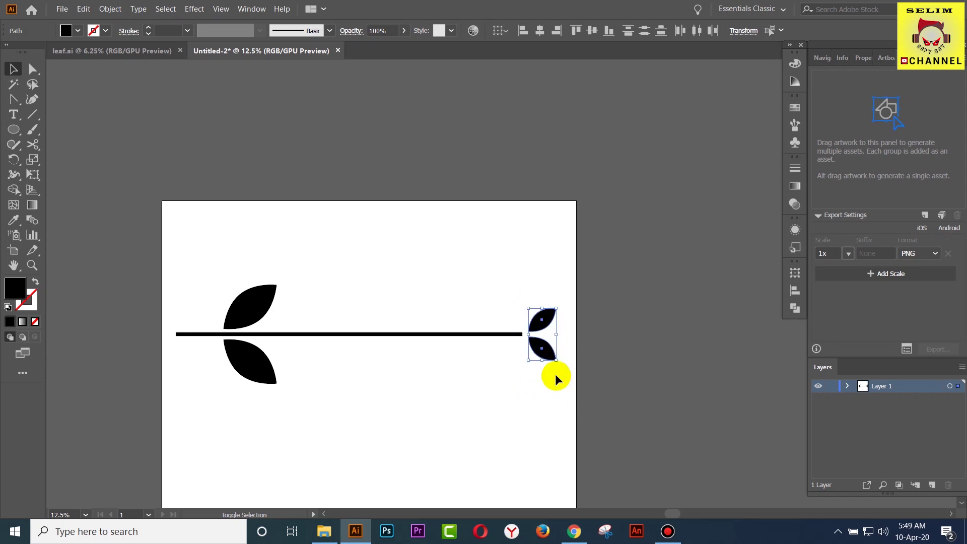
scroll(554, 374, up, 2)
drag(560, 316, 496, 285)
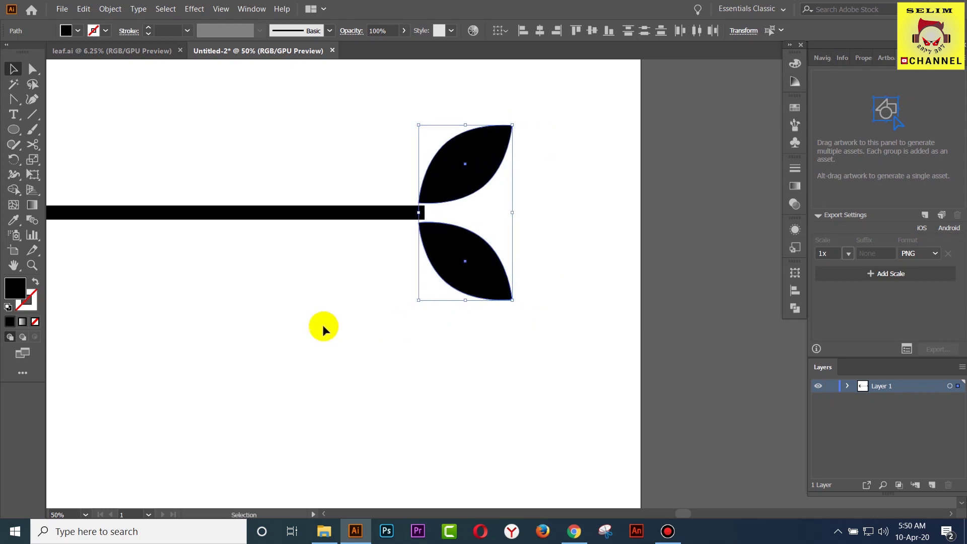
click(313, 325)
Duplicate the small lower leaf beyond the line's right end and rotate the copy to lie nearly horizontal, centred on the line.
scroll(349, 305, down, 3)
scroll(253, 324, left, 5)
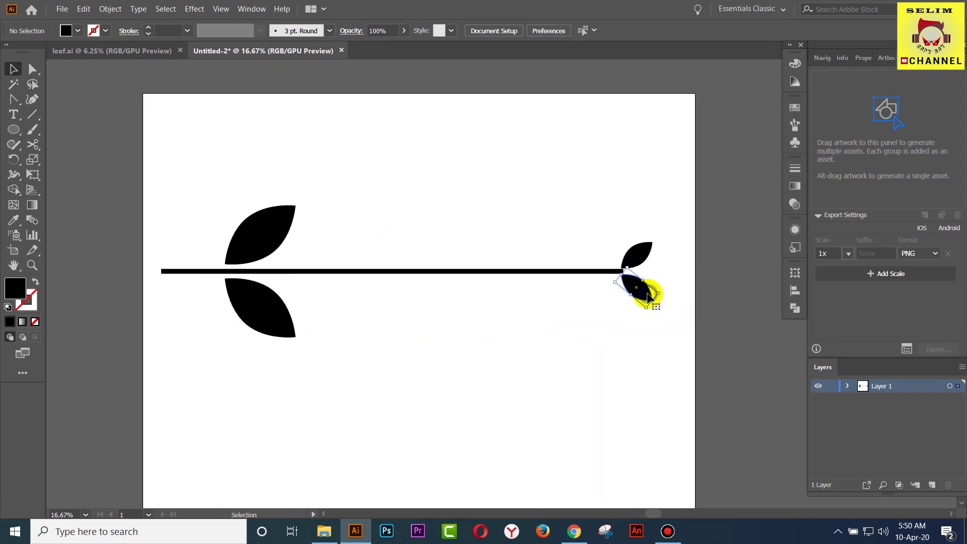
click(650, 297)
drag(649, 297, 686, 289)
drag(605, 363, 492, 366)
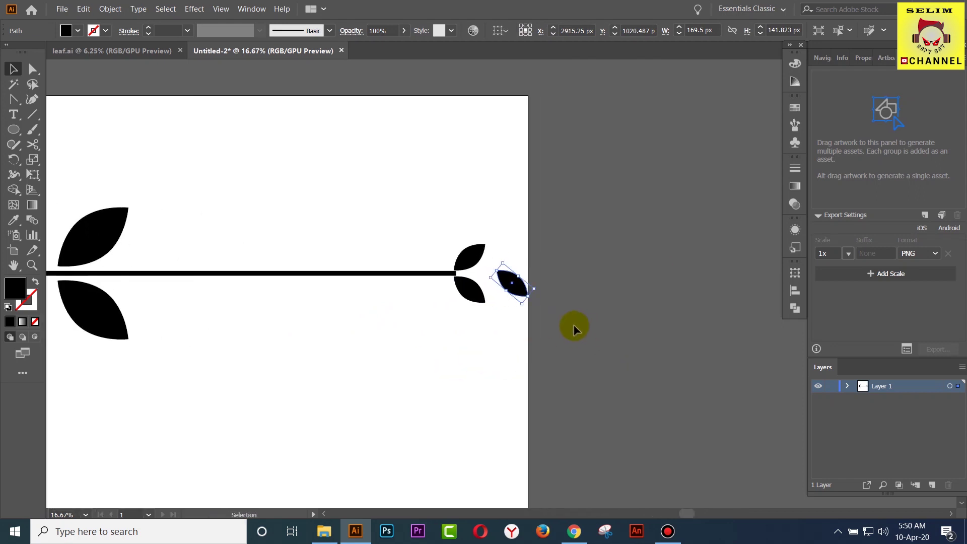
scroll(543, 307, up, 3)
mouse_move(521, 252)
mouse_down()
mouse_move(545, 197)
mouse_move(509, 256)
mouse_up()
click(509, 256)
drag(456, 230, 430, 216)
drag(473, 176, 473, 173)
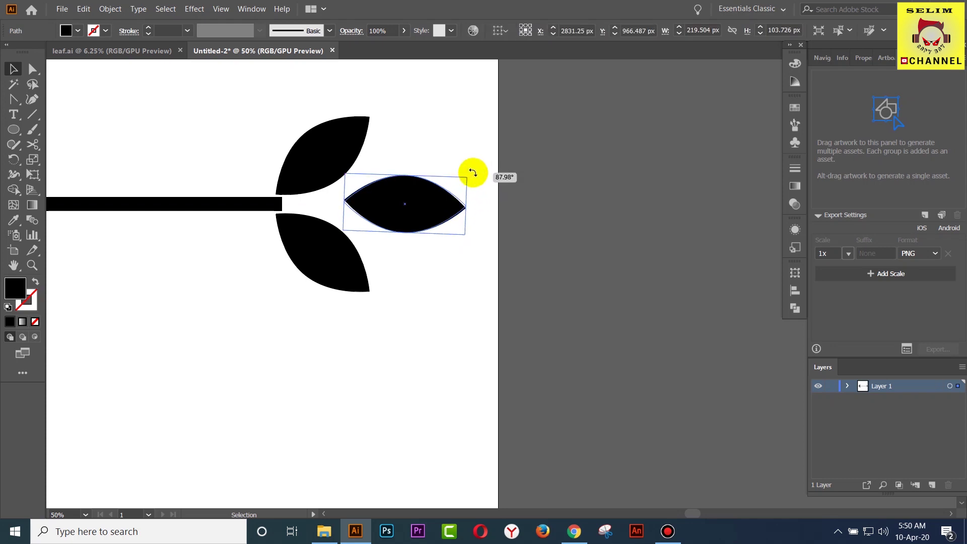
click(446, 285)
Nudge the tip leaf slightly closer to the small pair and fine-tune its rotation to align with the line.
drag(442, 216, 437, 218)
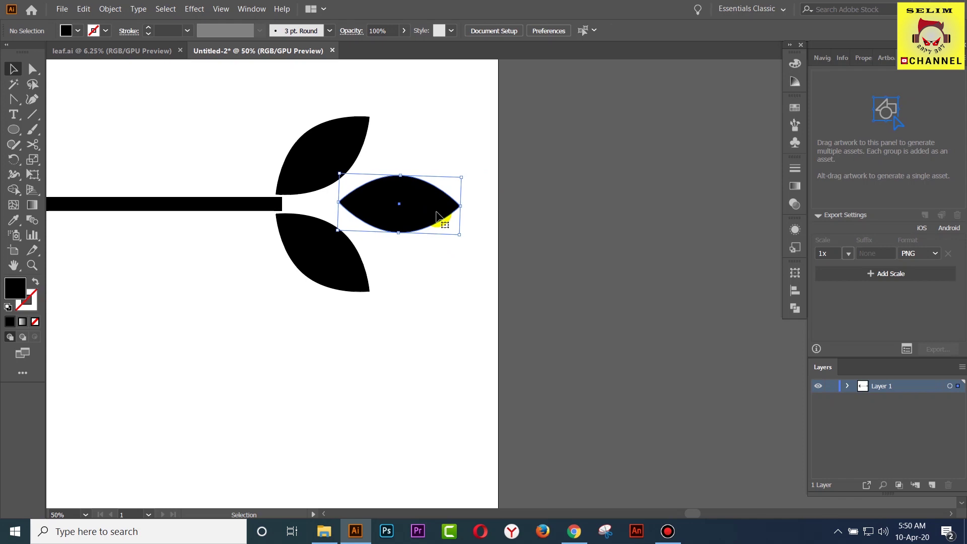
click(450, 254)
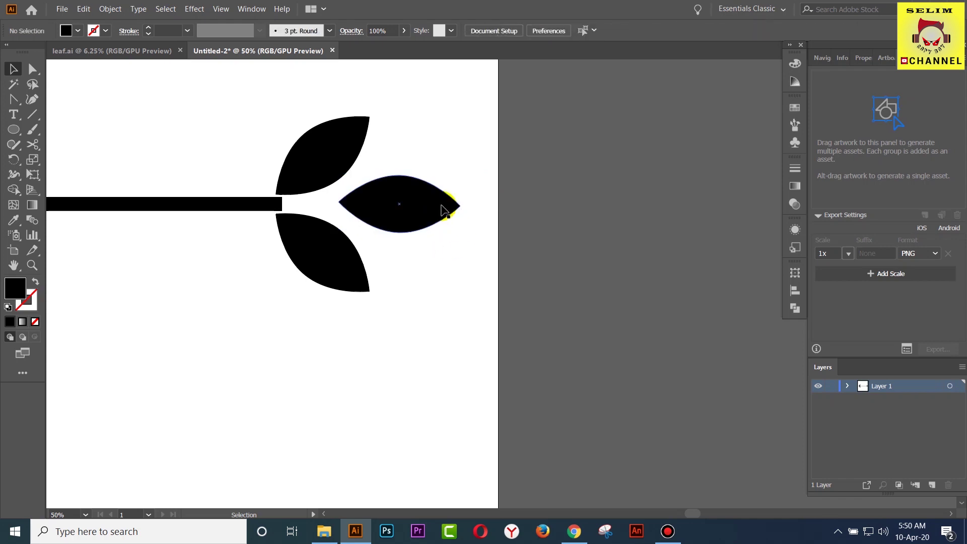
click(442, 210)
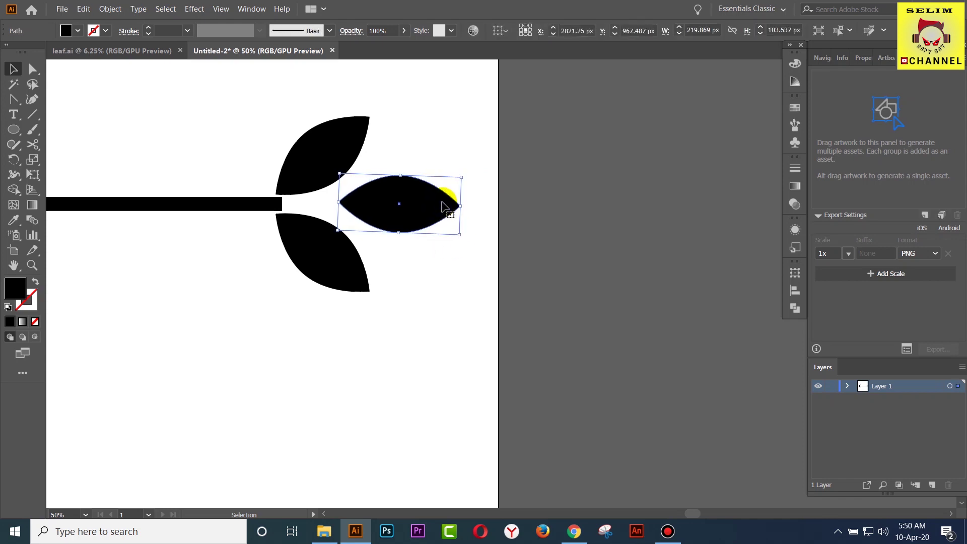
key(Left)
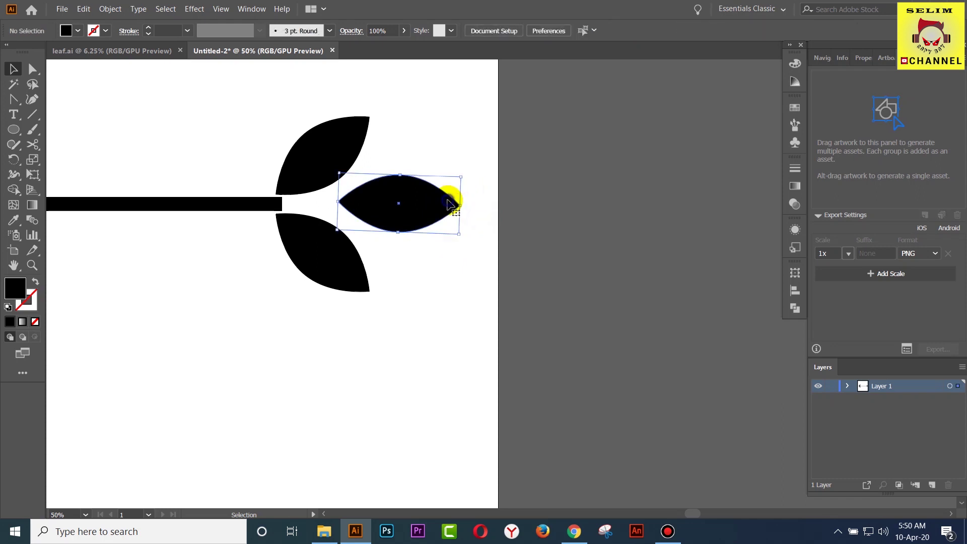
drag(465, 171, 465, 170)
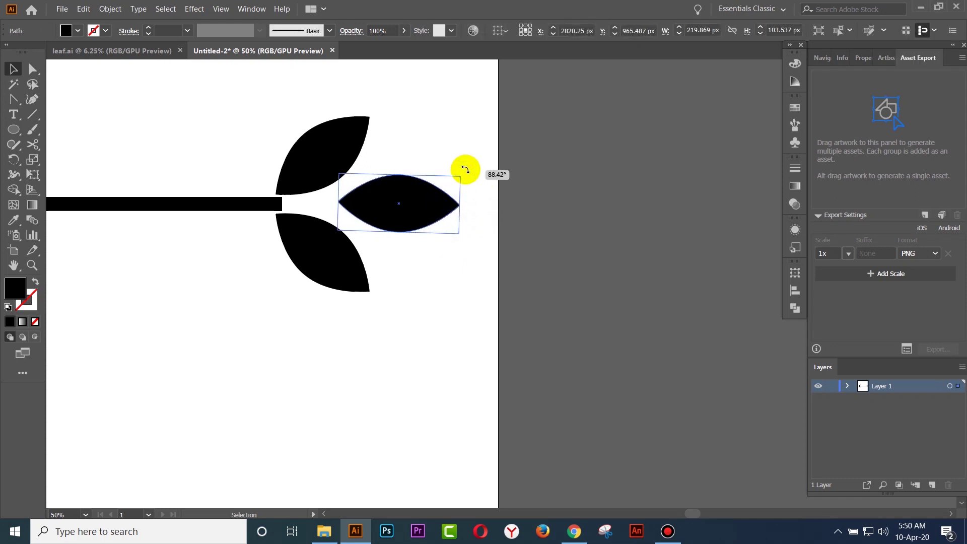
click(450, 255)
Unite the two small leaves at the line's right end into one object with Pathfinder, leaving out the tip leaf.
scroll(449, 255, down, 2)
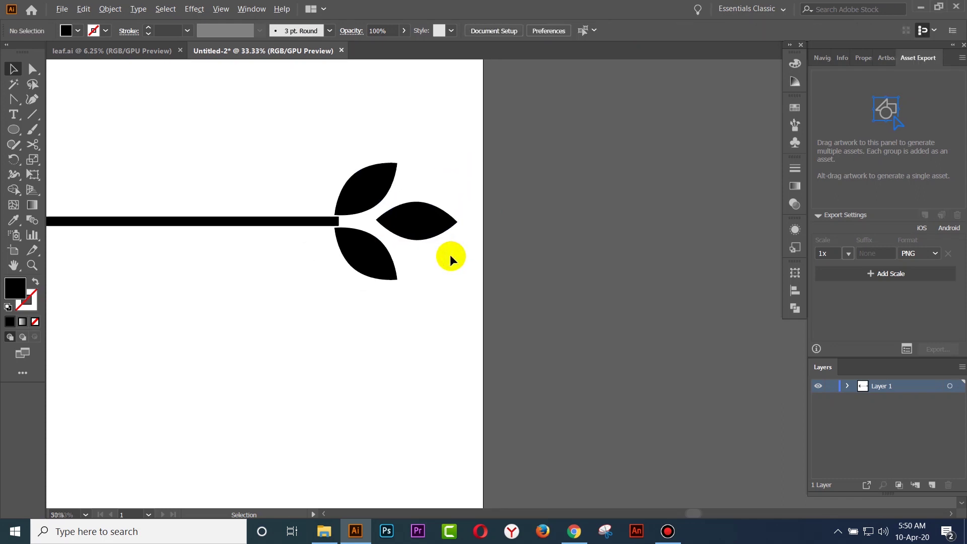
scroll(449, 255, down, 2)
drag(238, 341, 395, 347)
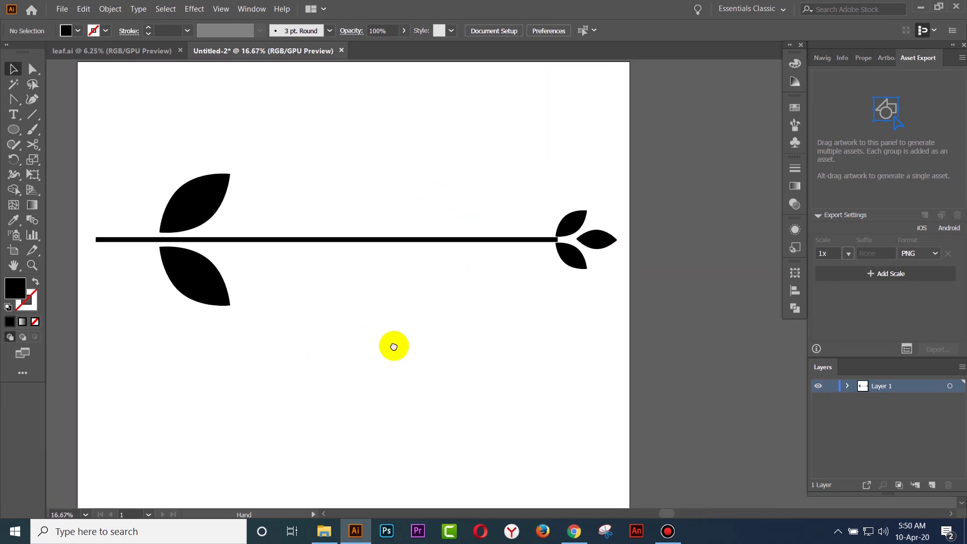
click(569, 258)
shift+click(579, 223)
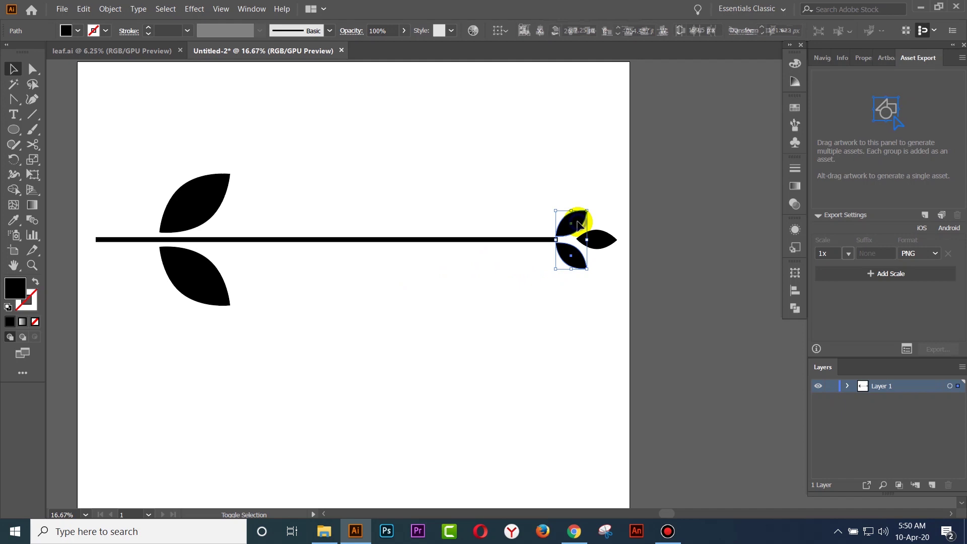
click(795, 309)
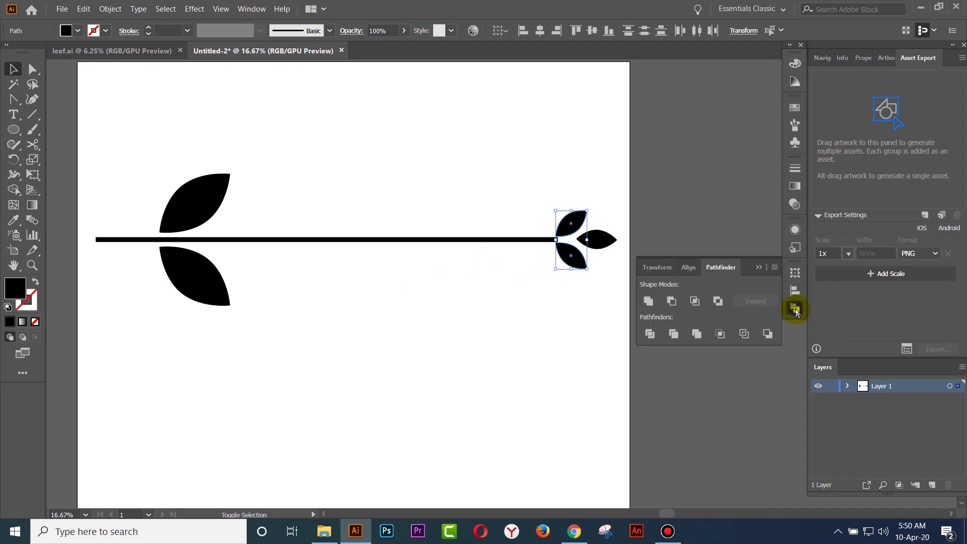
click(648, 301)
click(395, 317)
Unite the two large leaves near the line's left end into one object.
click(226, 292)
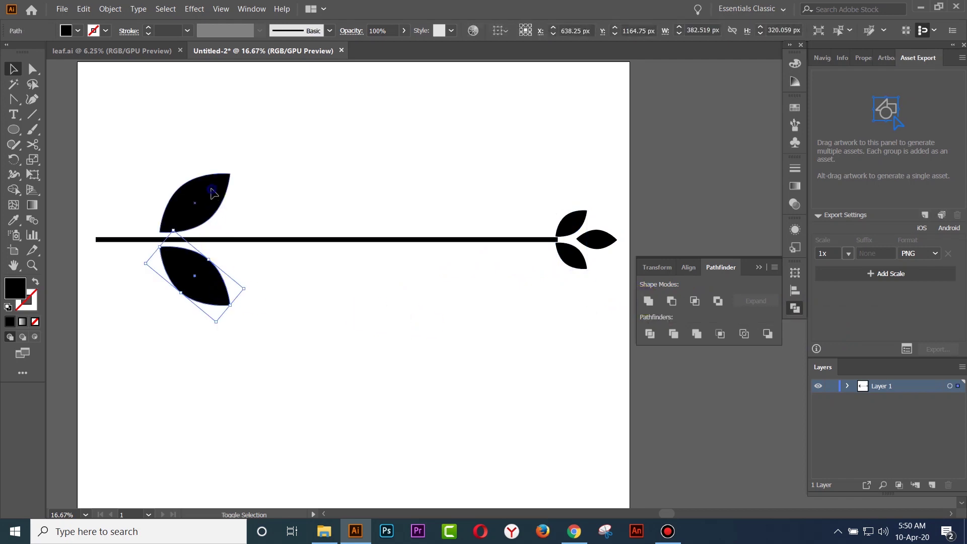
shift+click(212, 194)
click(649, 300)
click(448, 336)
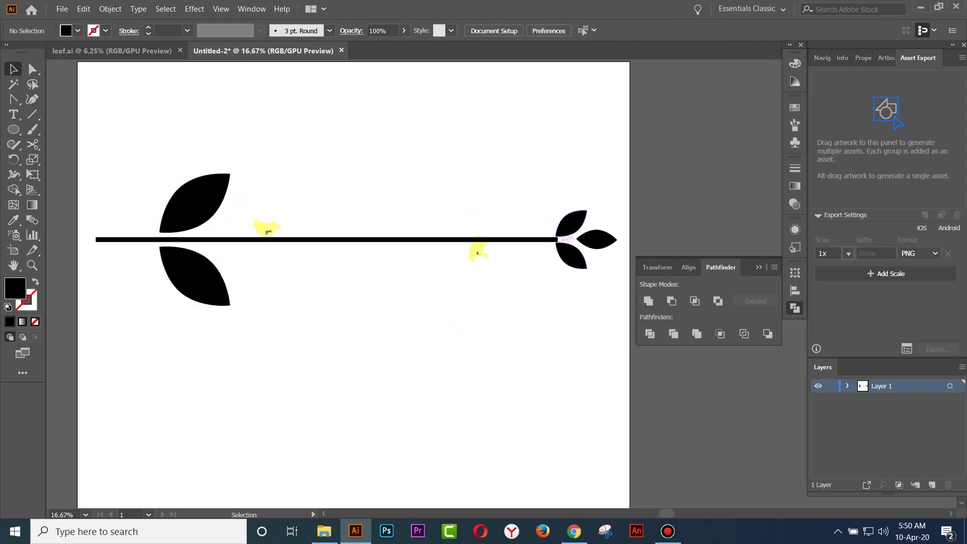
Select the united large and small leaf pairs in turn to check that each behaves as one object.
click(577, 261)
click(221, 273)
click(348, 313)
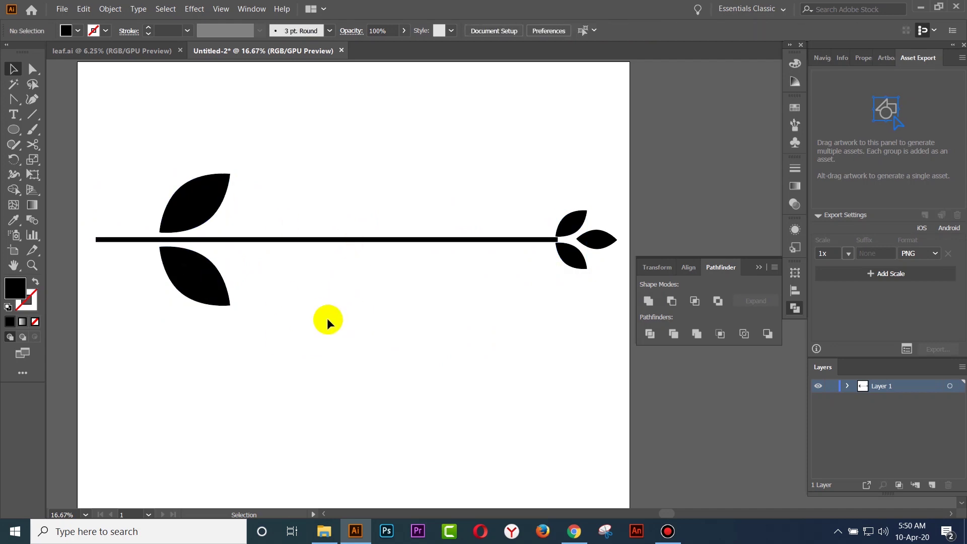
click(569, 265)
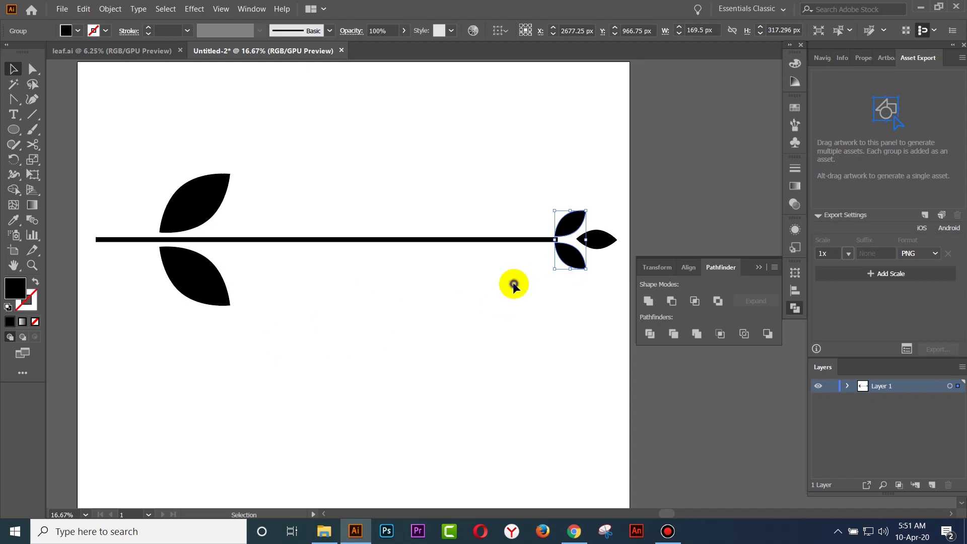
click(540, 303)
click(82, 10)
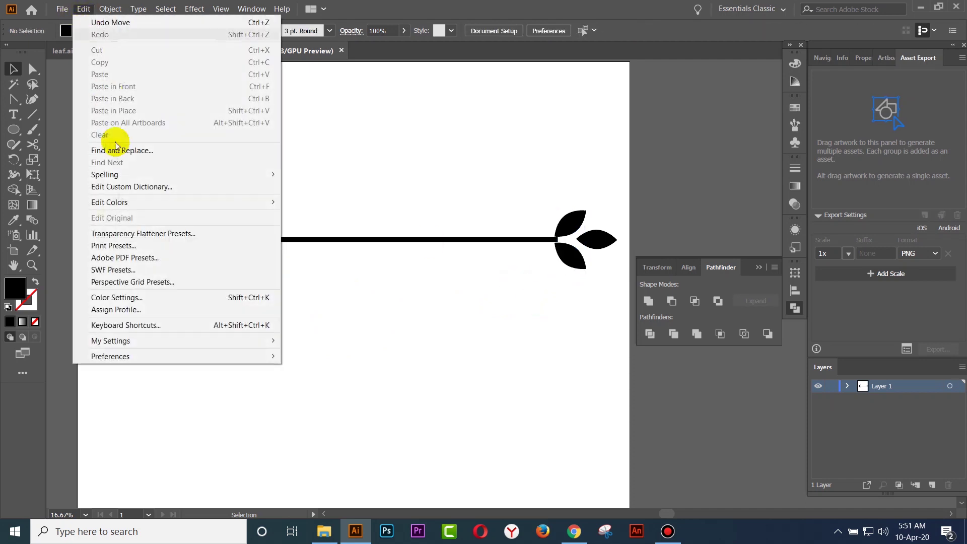
click(113, 9)
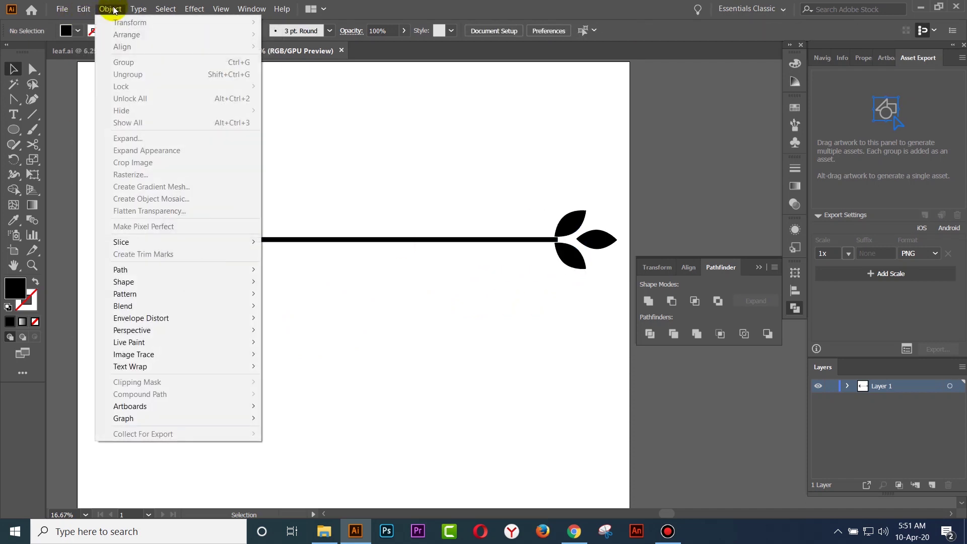
mouse_move(126, 308)
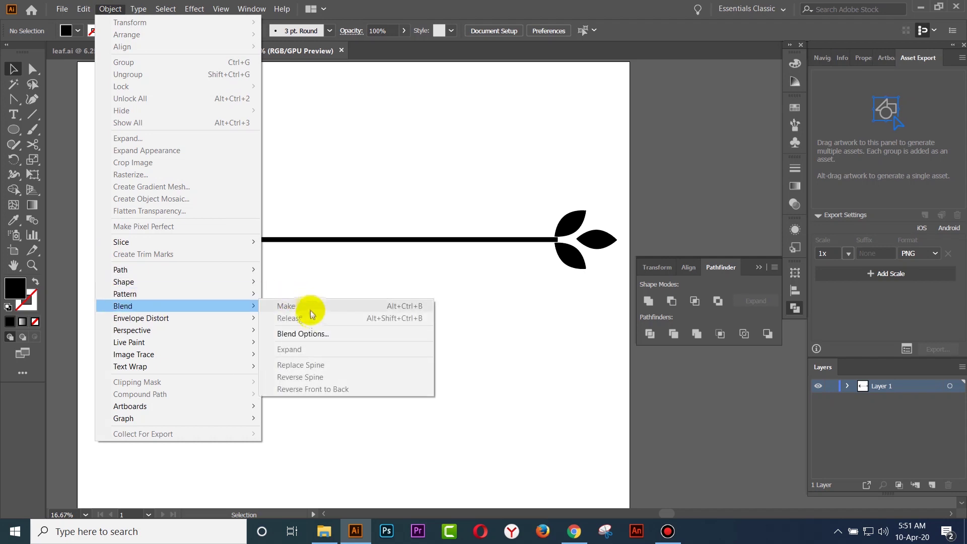
click(472, 321)
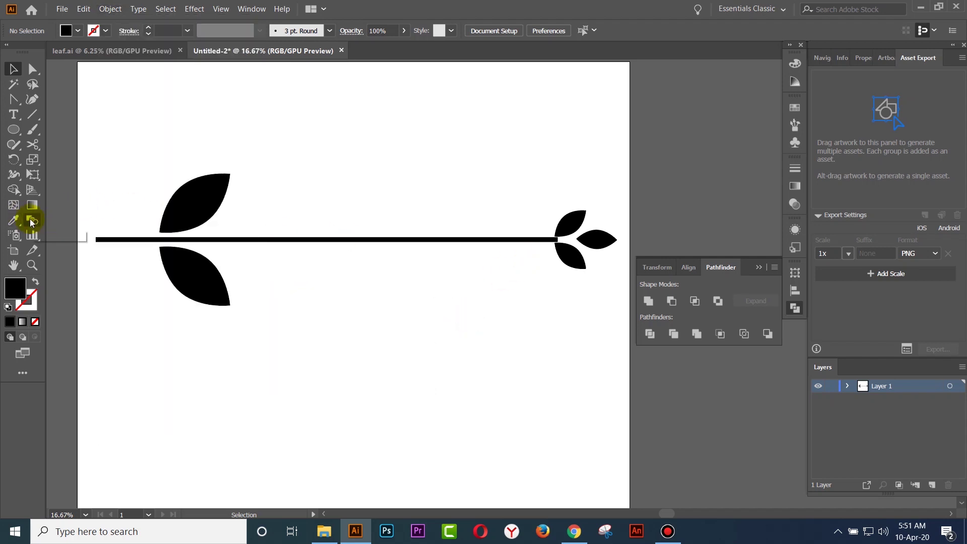
Blend the large leaf pair with the small leaf pair using the Blend tool to fill the line with graduated leaves.
key(w)
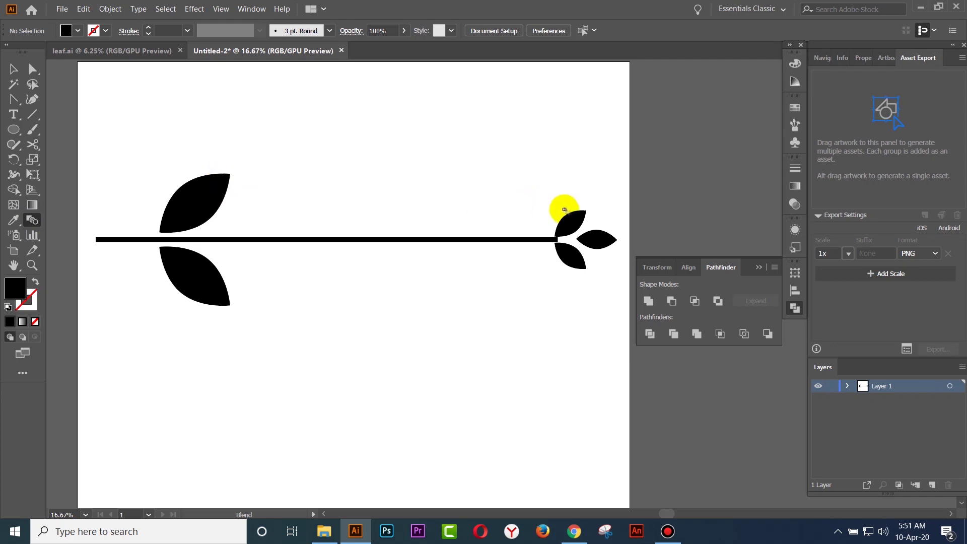
click(580, 213)
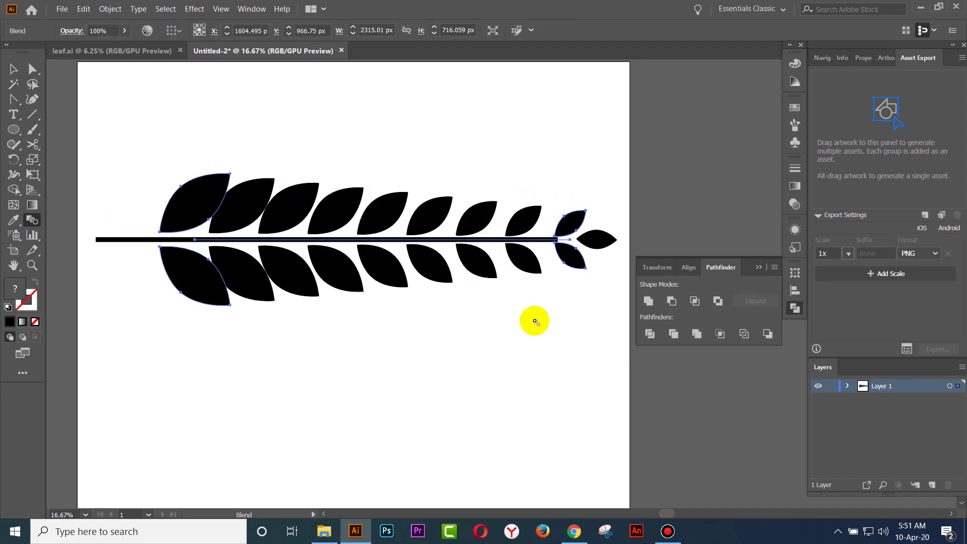
click(13, 74)
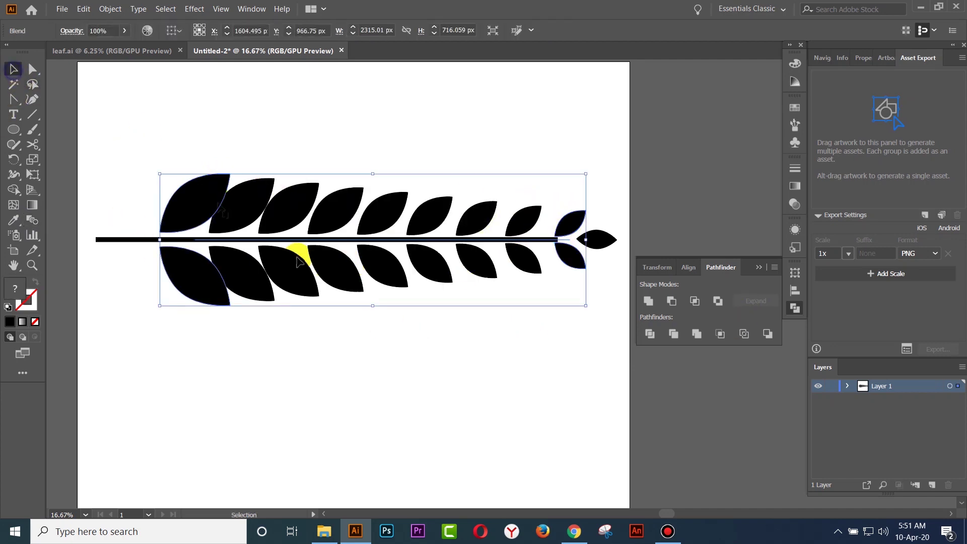
click(423, 348)
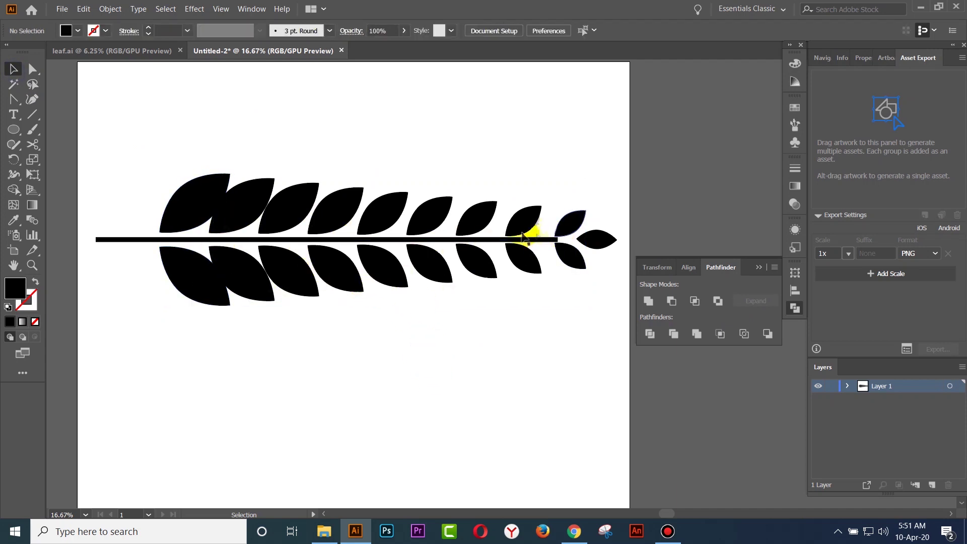
scroll(278, 178, down, 1)
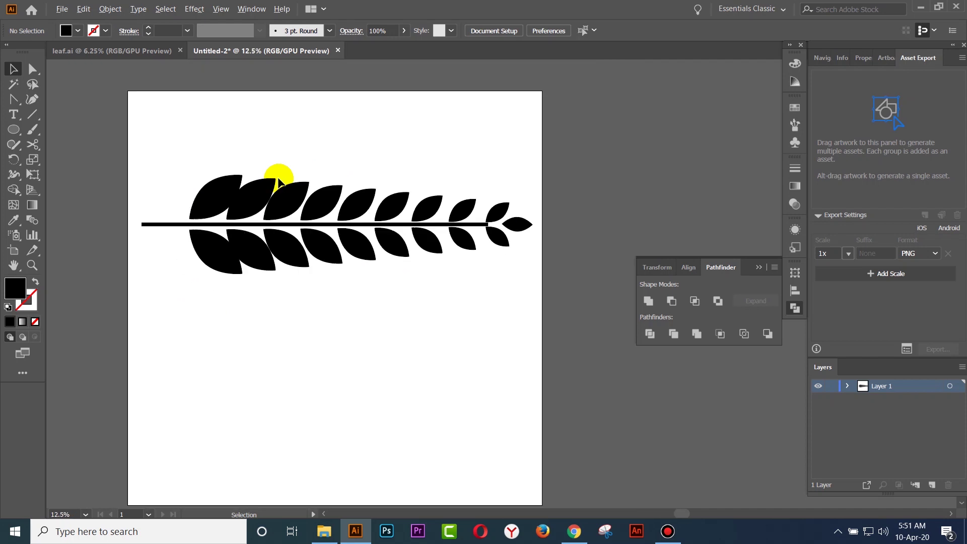
scroll(279, 178, up, 1)
scroll(278, 179, up, 1)
scroll(278, 179, down, 1)
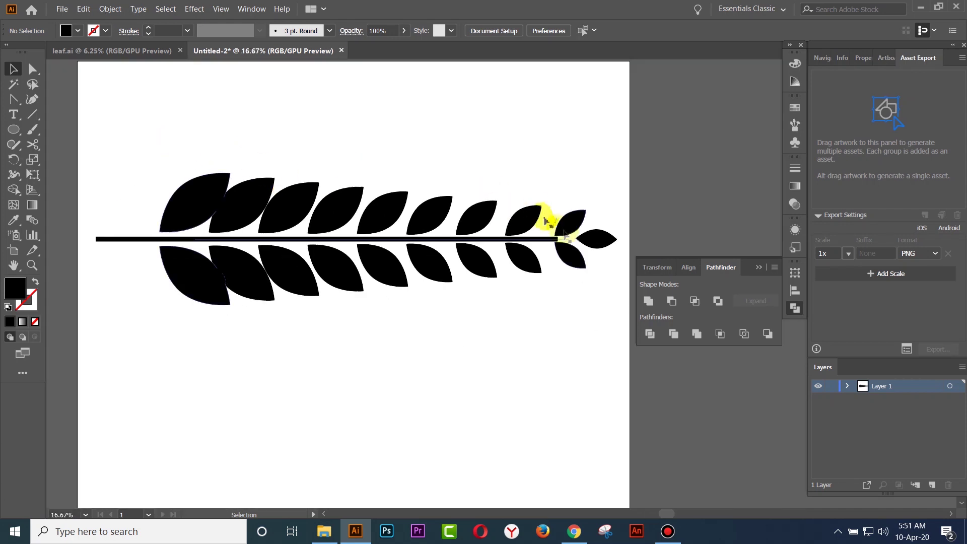
click(103, 240)
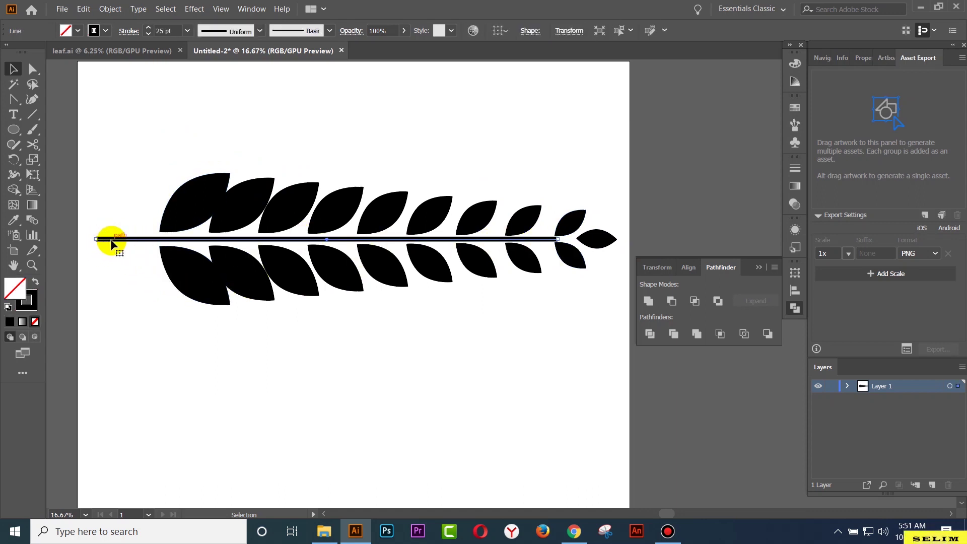
click(234, 372)
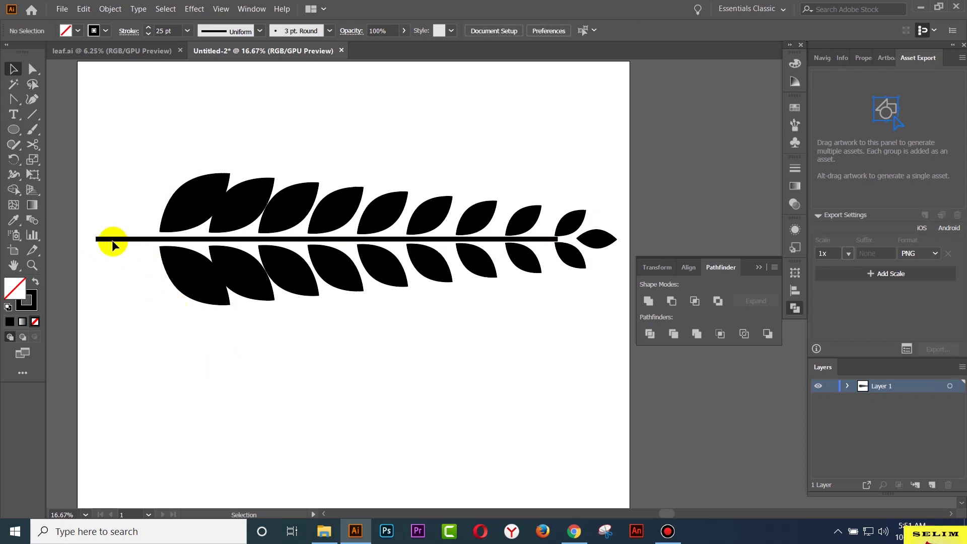
Select the branch's stem line and widen its left end to about 34 pt with the Width tool.
click(111, 240)
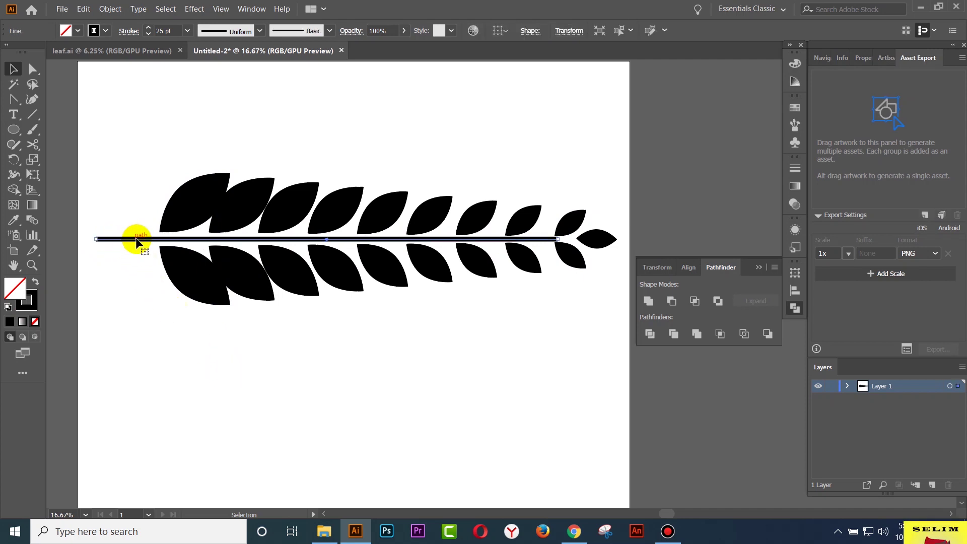
scroll(121, 277, up, 2)
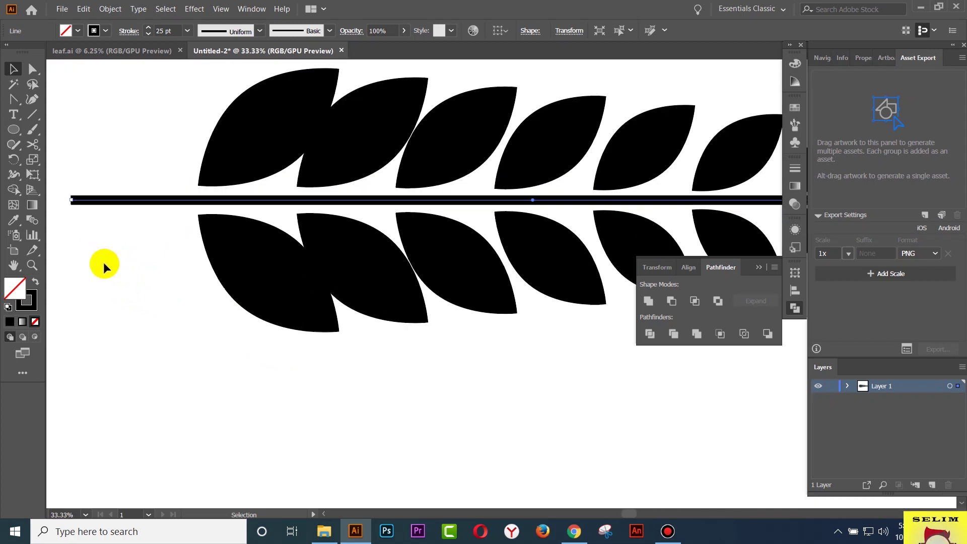
scroll(135, 229, down, 1)
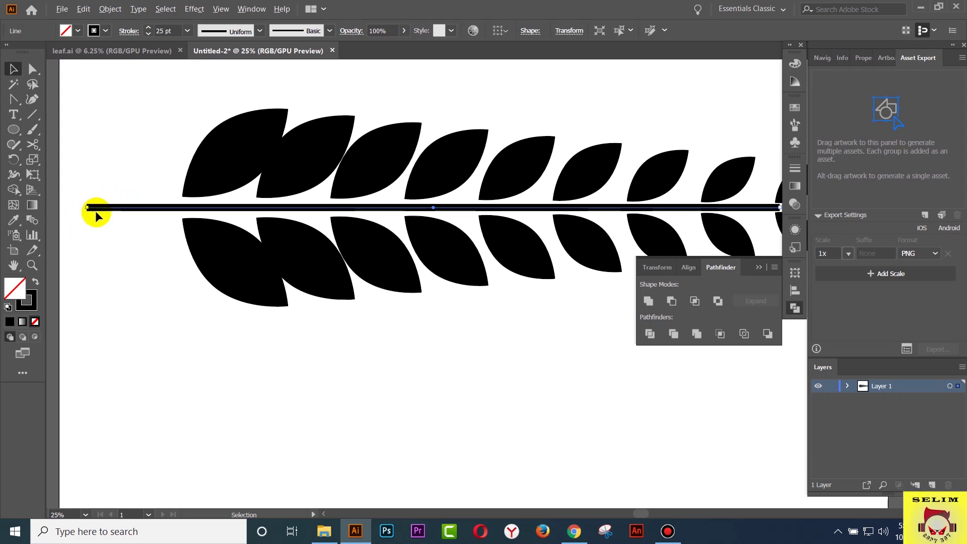
scroll(95, 211, down, 1)
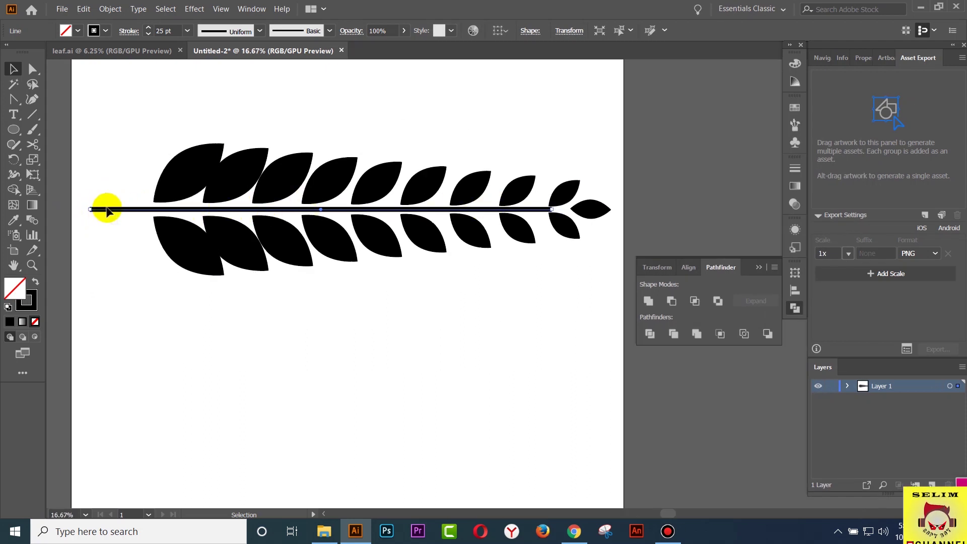
shift+click(557, 209)
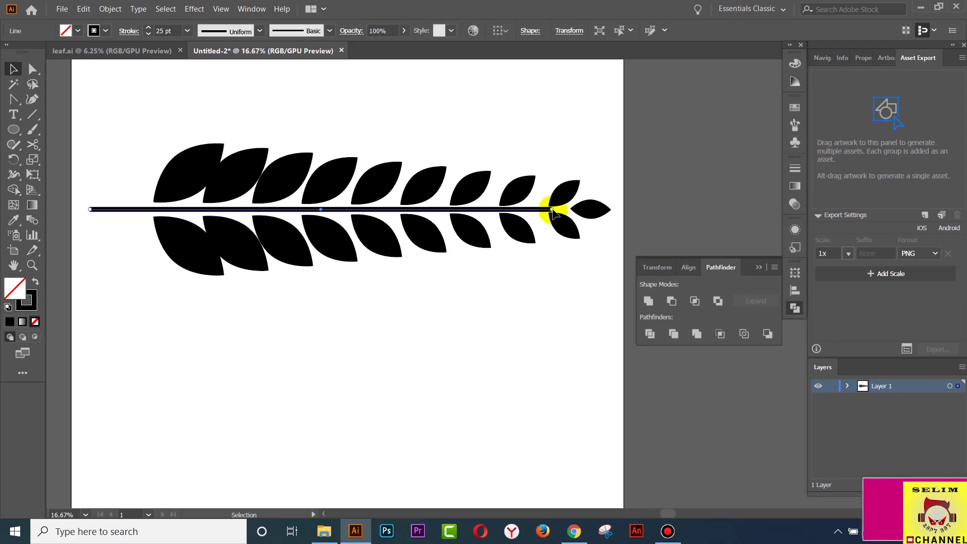
shift+click(230, 217)
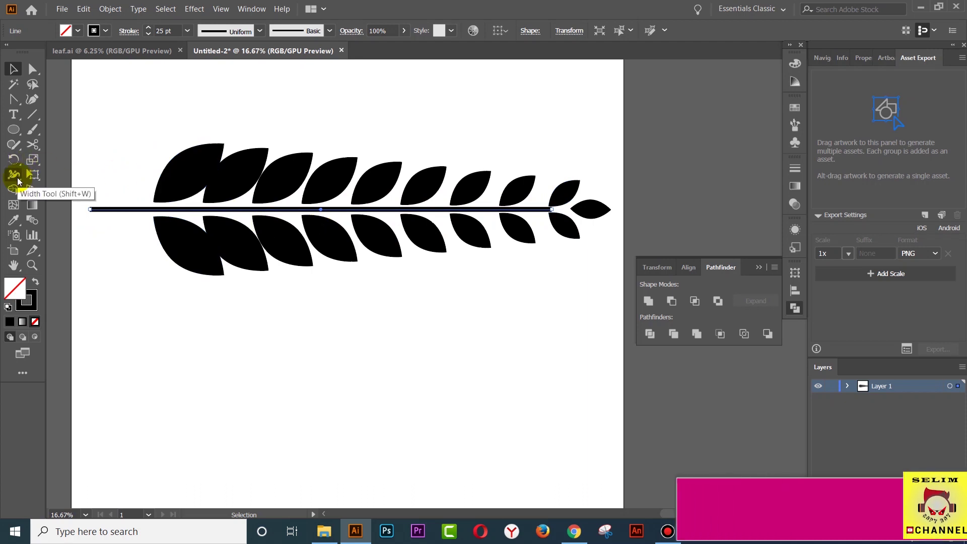
click(16, 179)
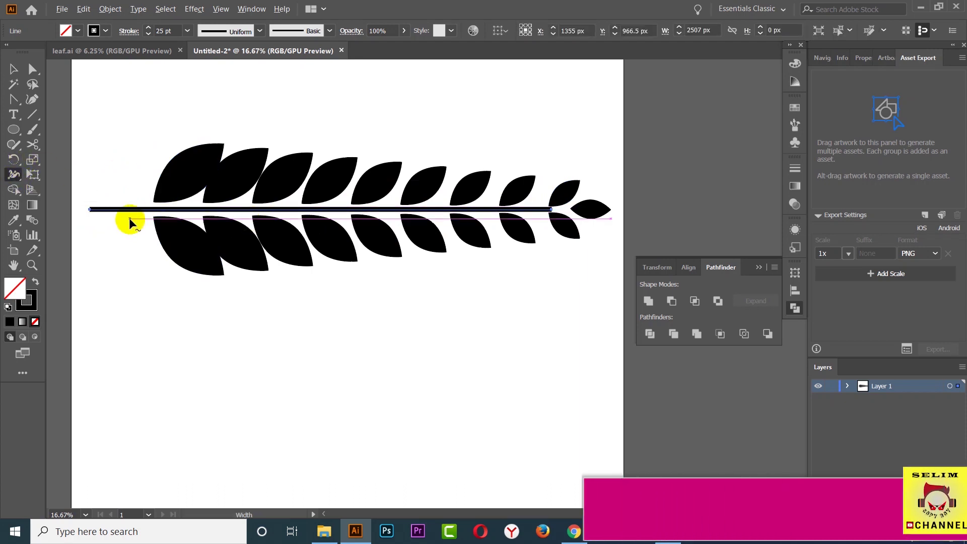
scroll(129, 220, up, 1)
scroll(129, 217, up, 4)
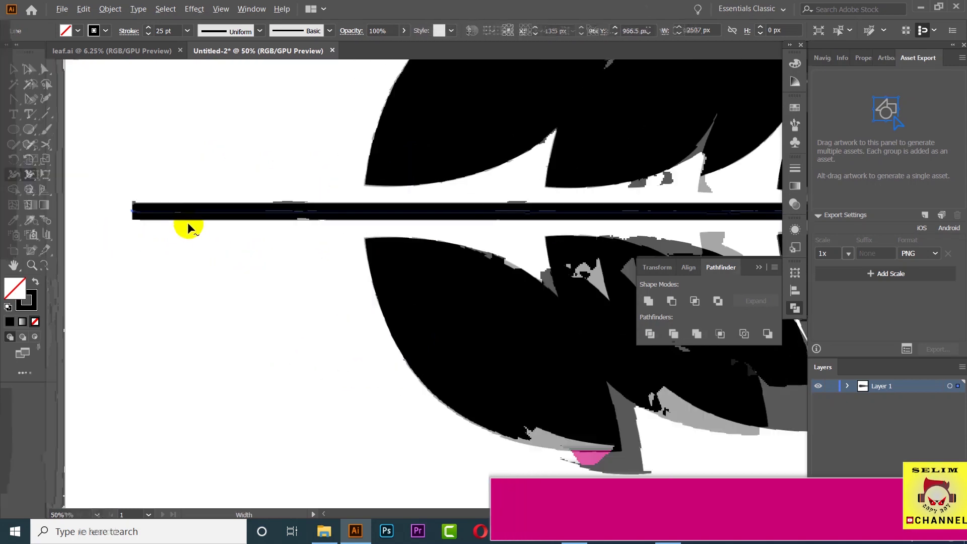
drag(93, 204, 98, 222)
scroll(183, 233, down, 2)
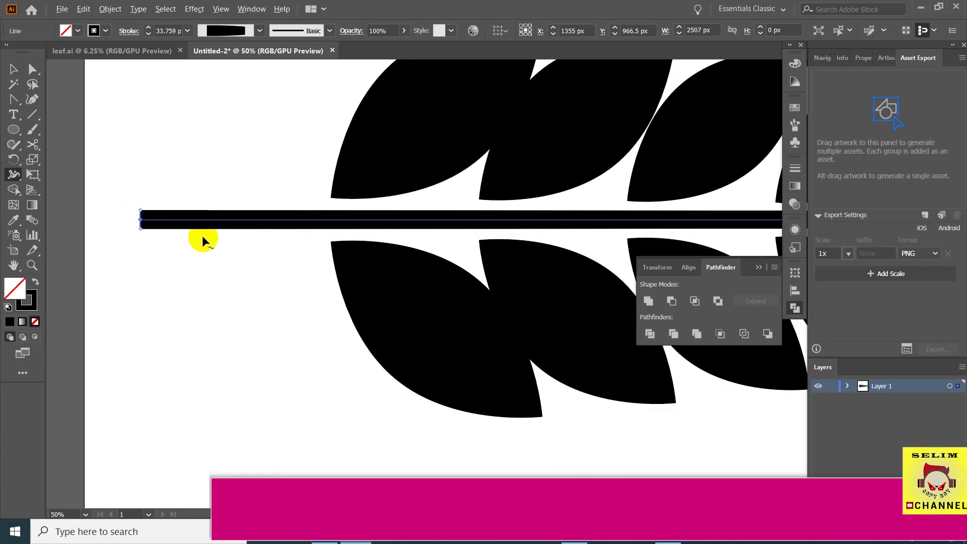
Narrow the stem with the Width tool at the base of the largest leaf pair, keeping the outer end thick.
scroll(372, 358, down, 1)
scroll(259, 395, down, 1)
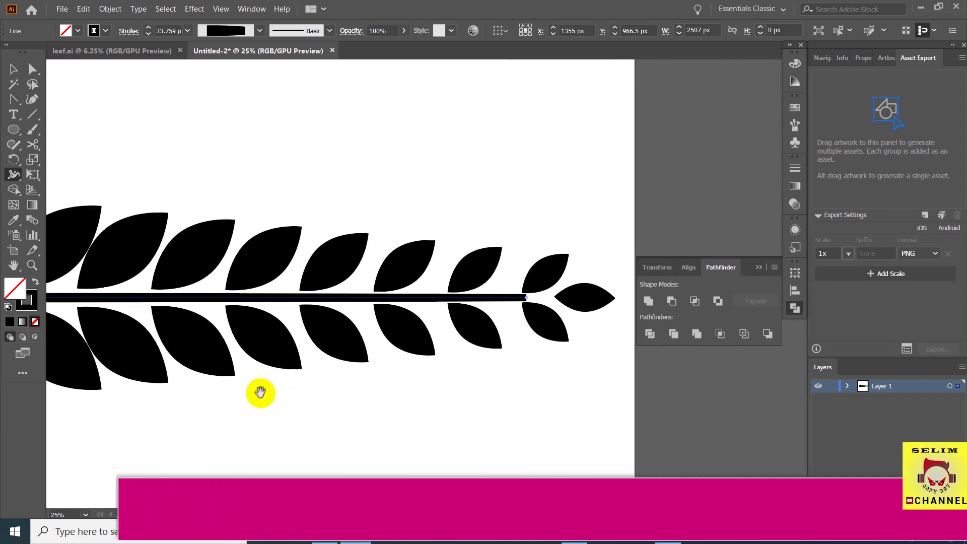
scroll(533, 319, up, 1)
scroll(292, 328, up, 3)
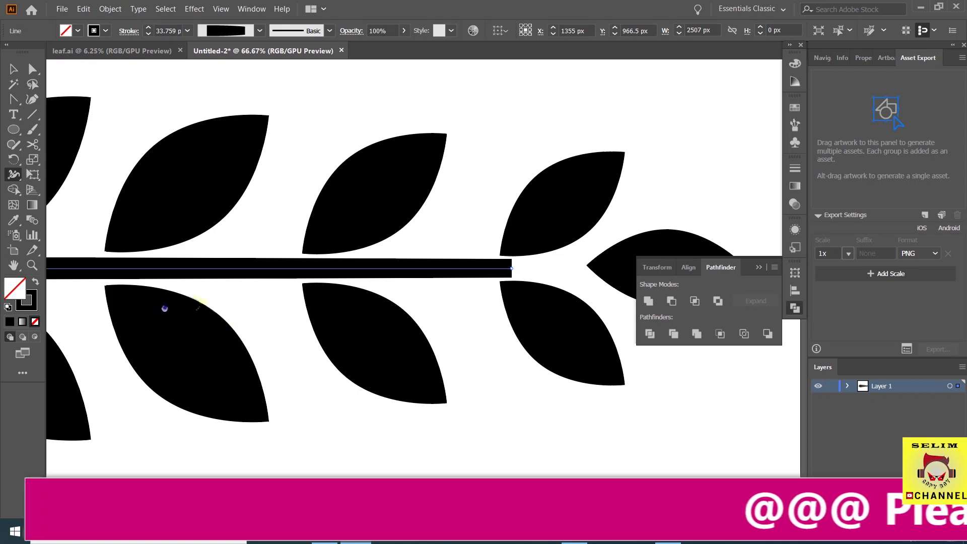
drag(151, 306, 684, 300)
scroll(302, 277, up, 4)
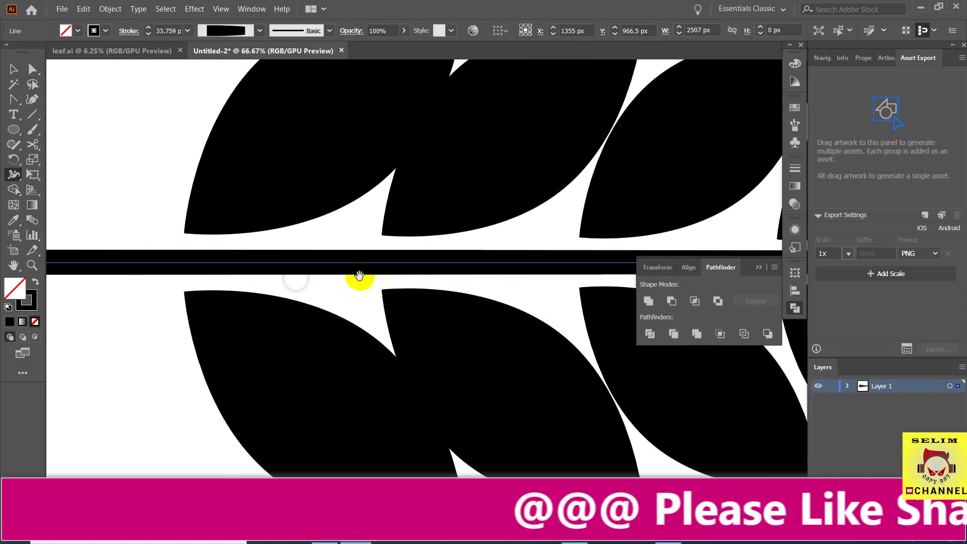
drag(323, 273, 297, 266)
Thin the stem's right end beside the tip leaf almost to a hairline with the Width tool.
scroll(299, 272, down, 2)
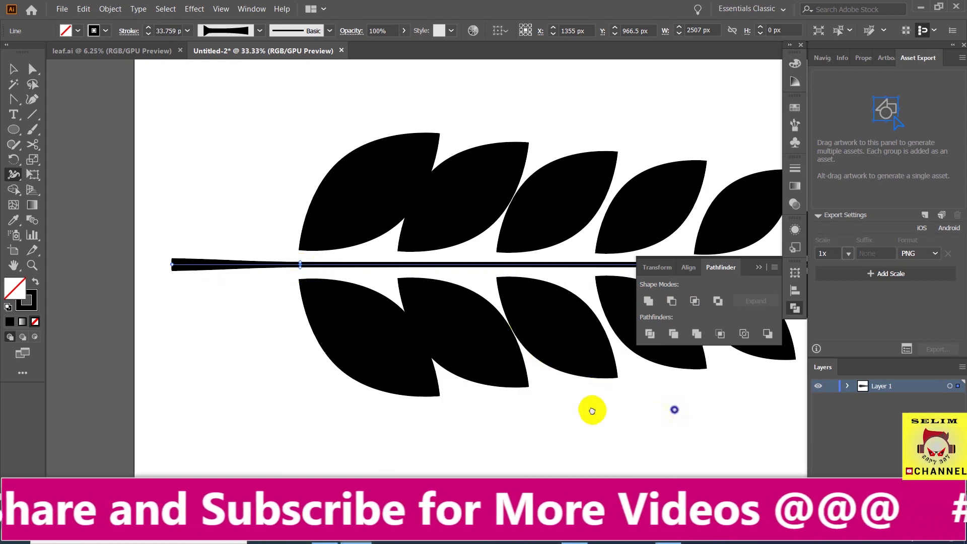
drag(589, 408, 503, 367)
scroll(382, 275, up, 5)
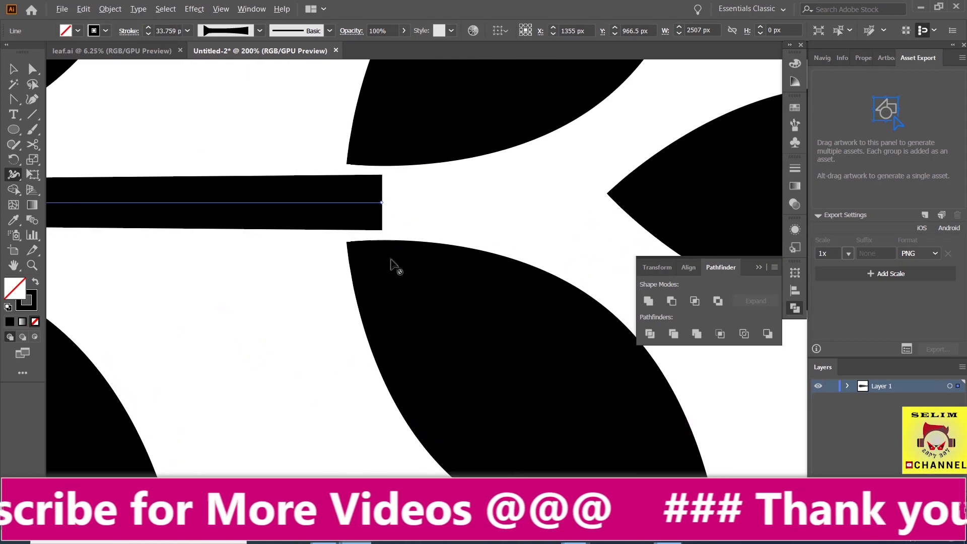
drag(382, 203, 378, 205)
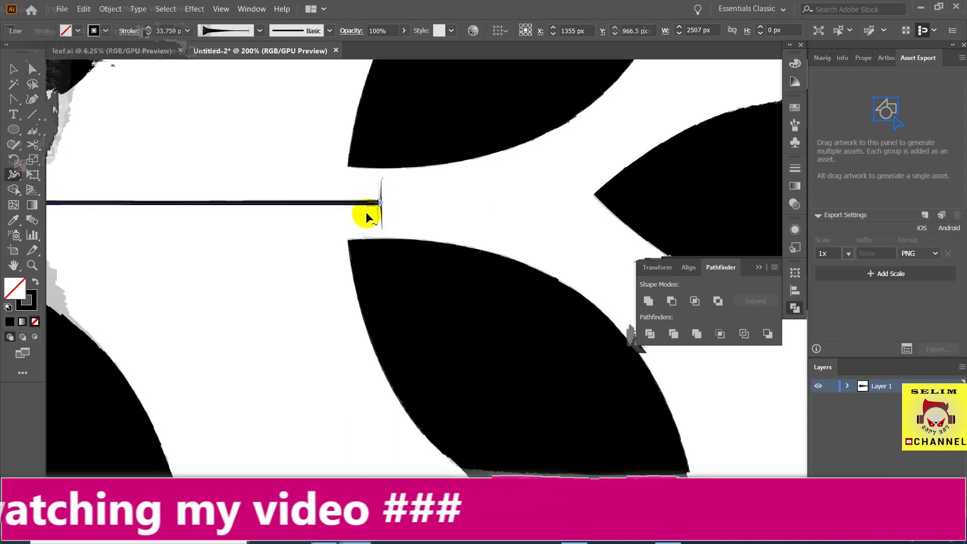
scroll(367, 216, down, 4)
Select the whole branch and expand it with the Object and Fill options enabled.
drag(151, 297, 345, 303)
click(12, 67)
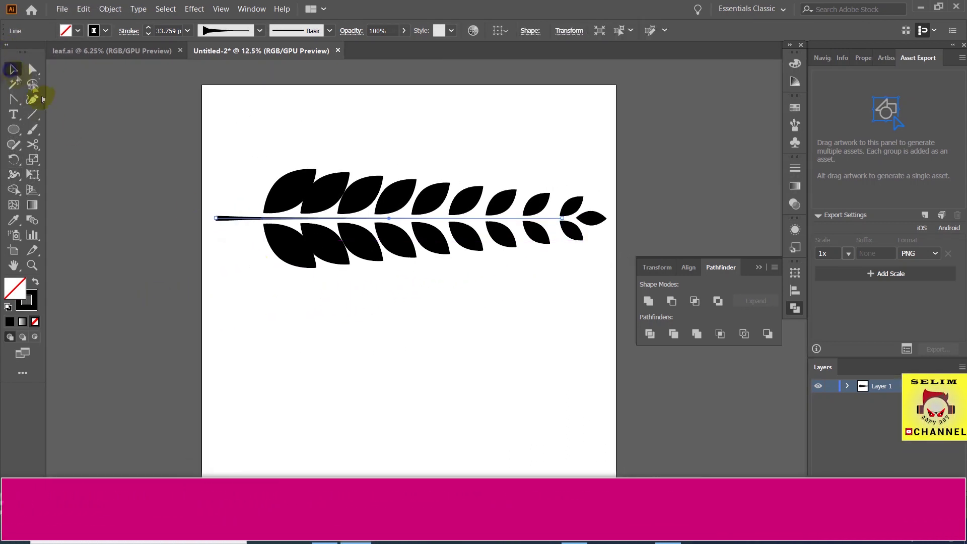
click(429, 327)
drag(610, 187, 307, 303)
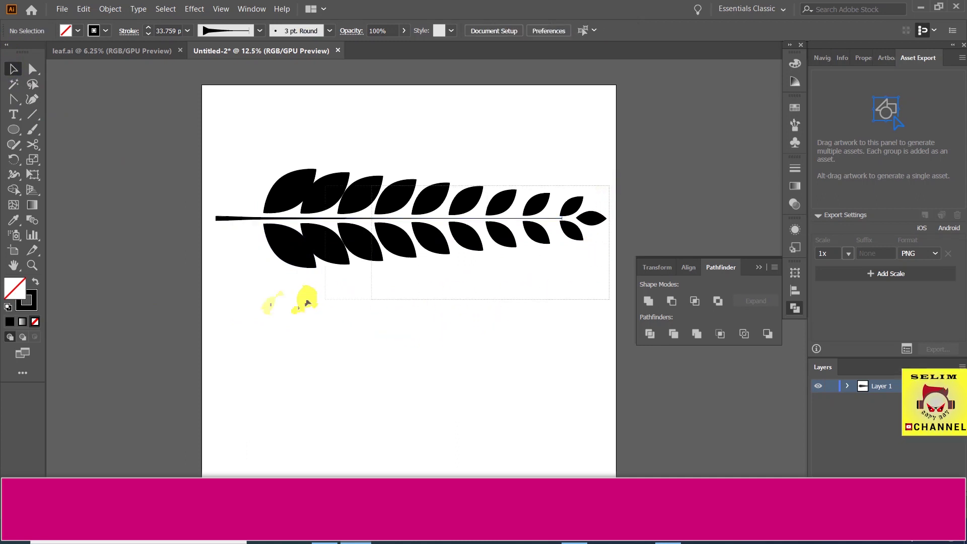
drag(205, 298, 216, 287)
click(240, 163)
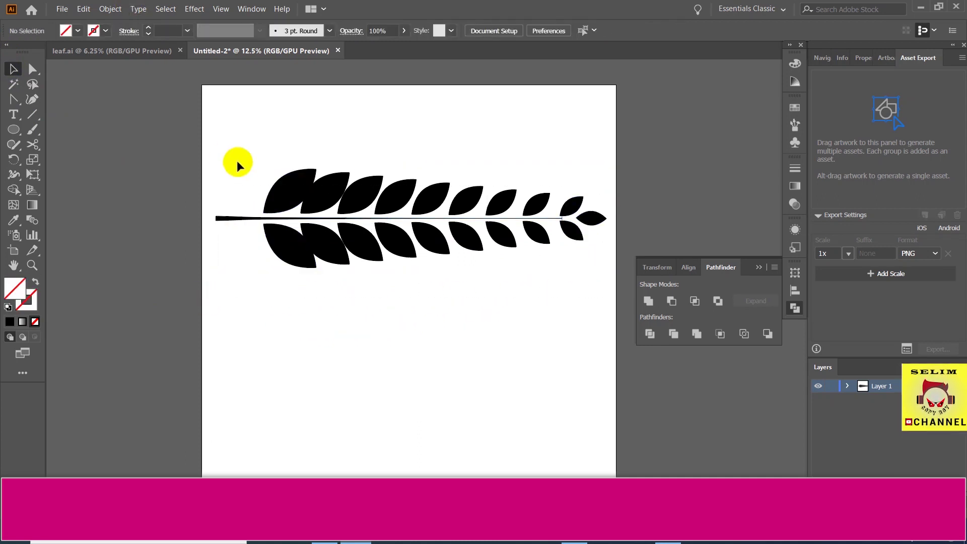
drag(270, 257, 607, 259)
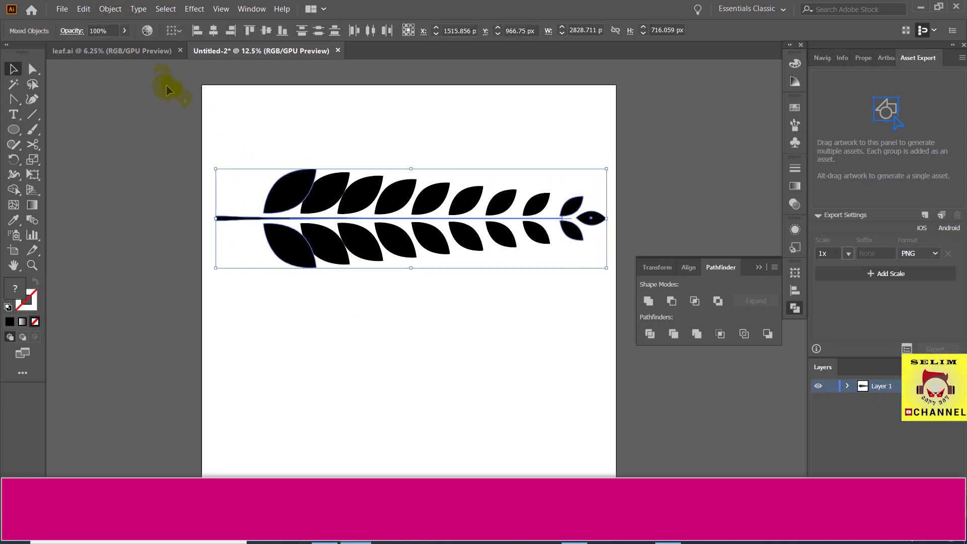
click(117, 8)
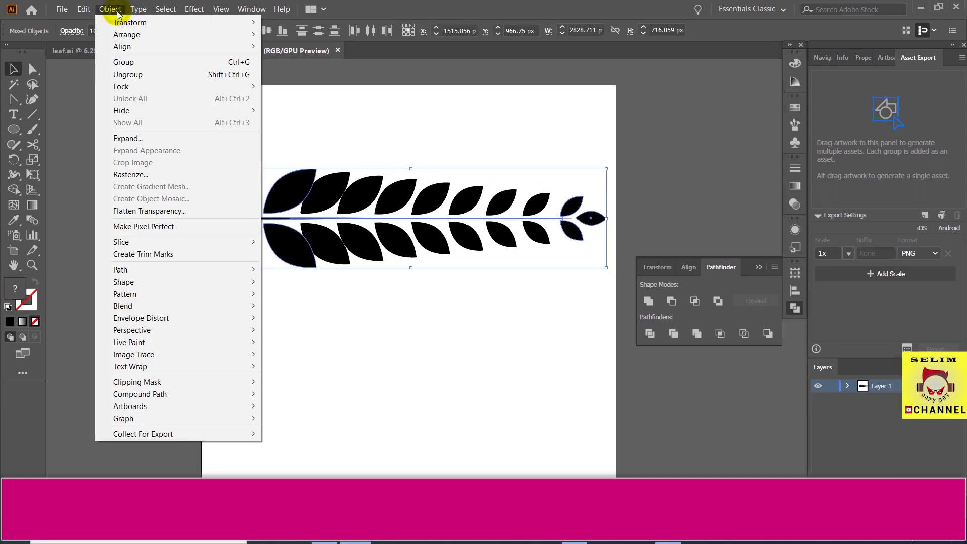
click(127, 139)
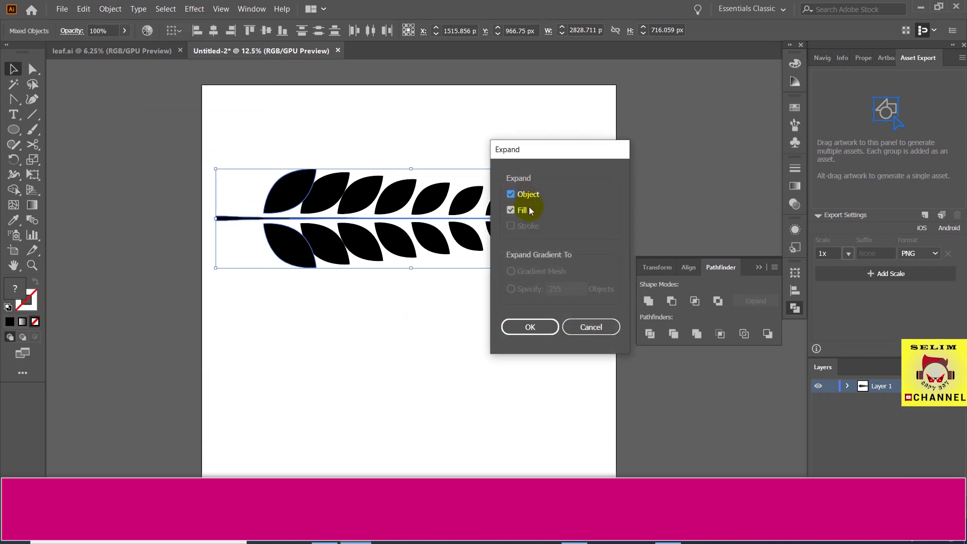
click(530, 328)
click(504, 320)
Ungroup the expanded leaves and test that a middle leaf pair can be moved separately, restoring its position.
click(439, 242)
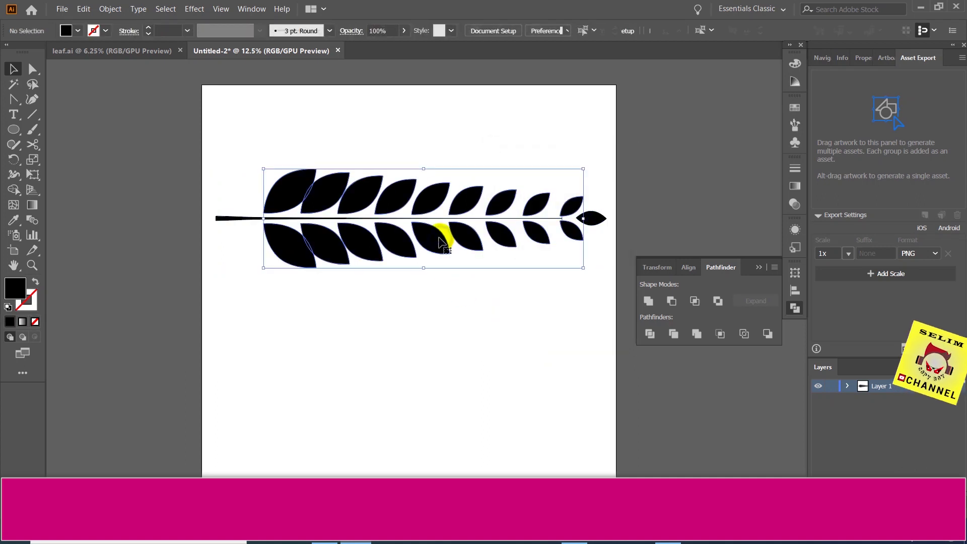
right_click(438, 238)
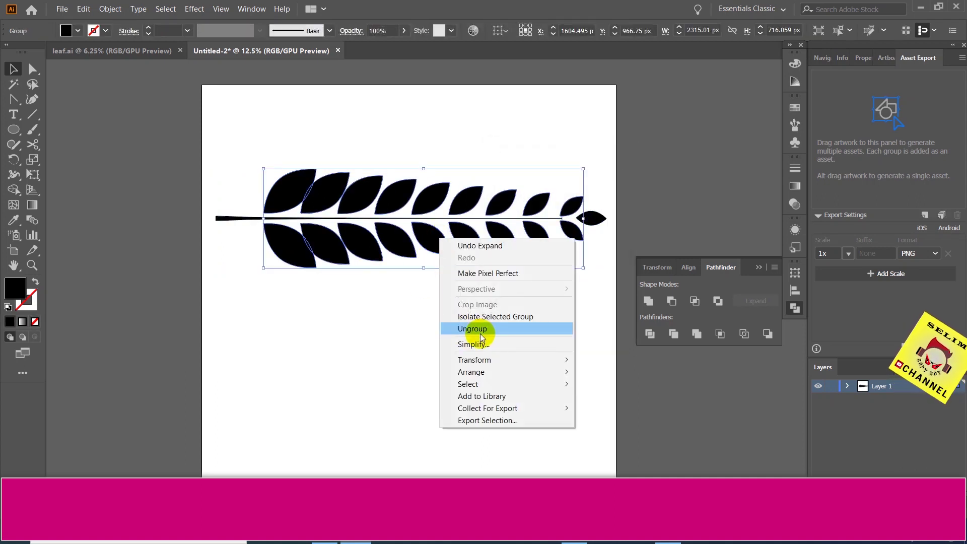
click(480, 329)
click(453, 294)
click(451, 250)
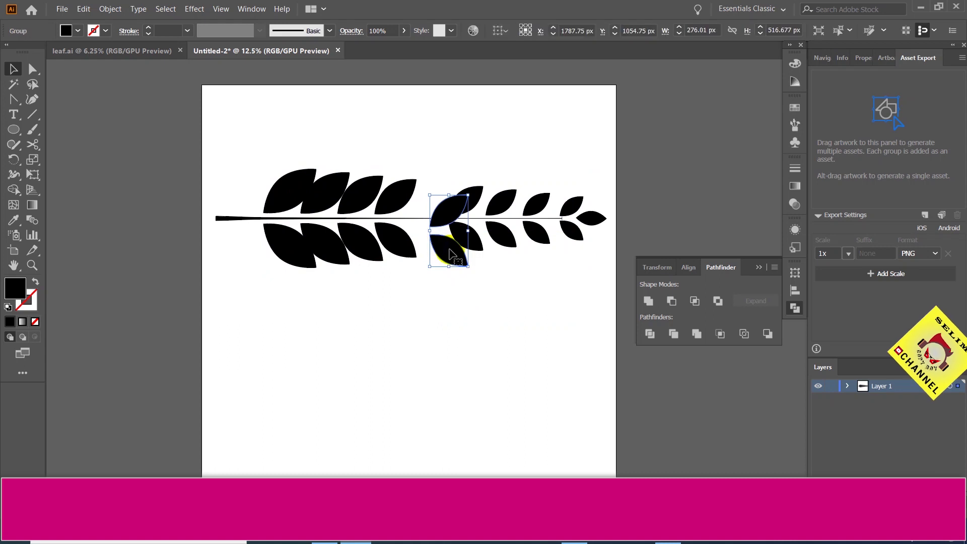
drag(452, 250, 433, 239)
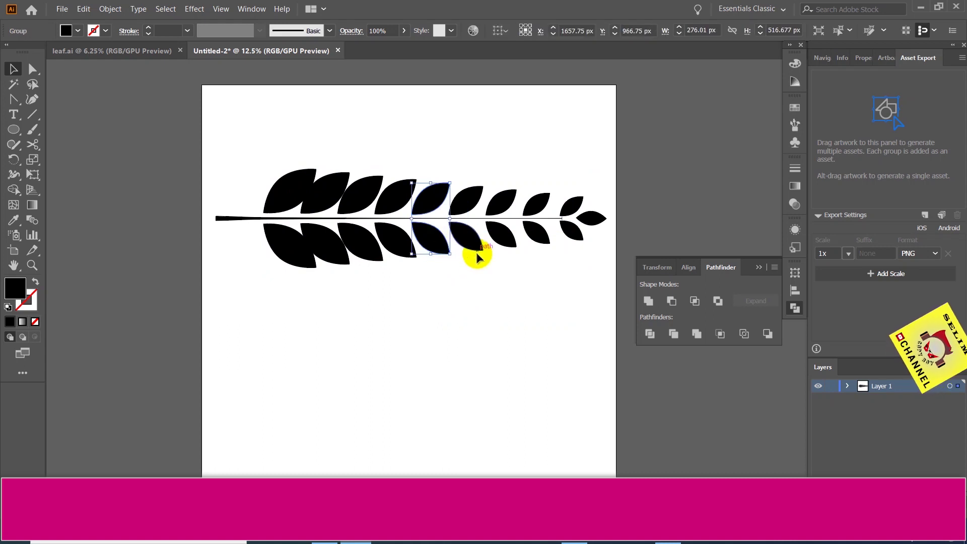
Shift the second, third and fourth smallest leaf pairs along the stem toward the tip, leaving narrow, similar gaps between them.
key(ctrl+equal)
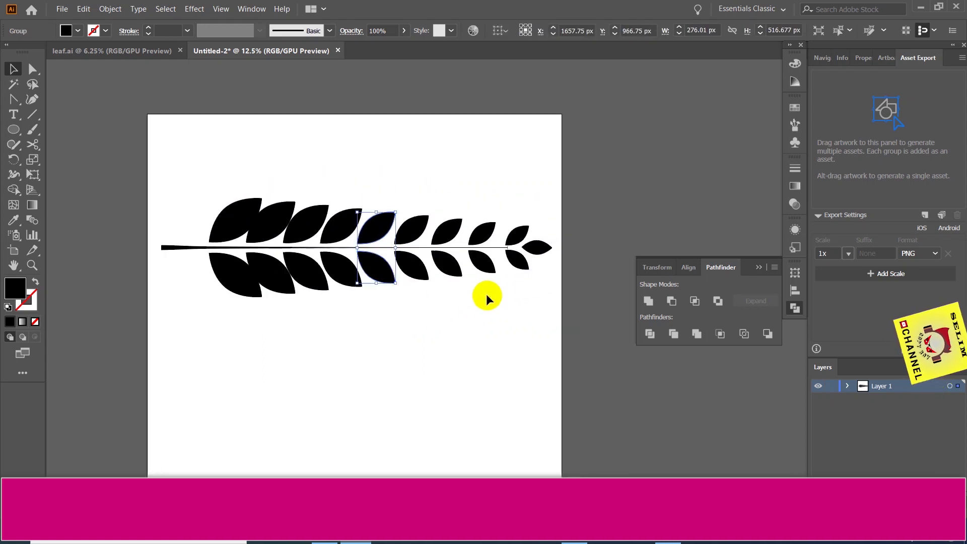
key(ctrl+equal)
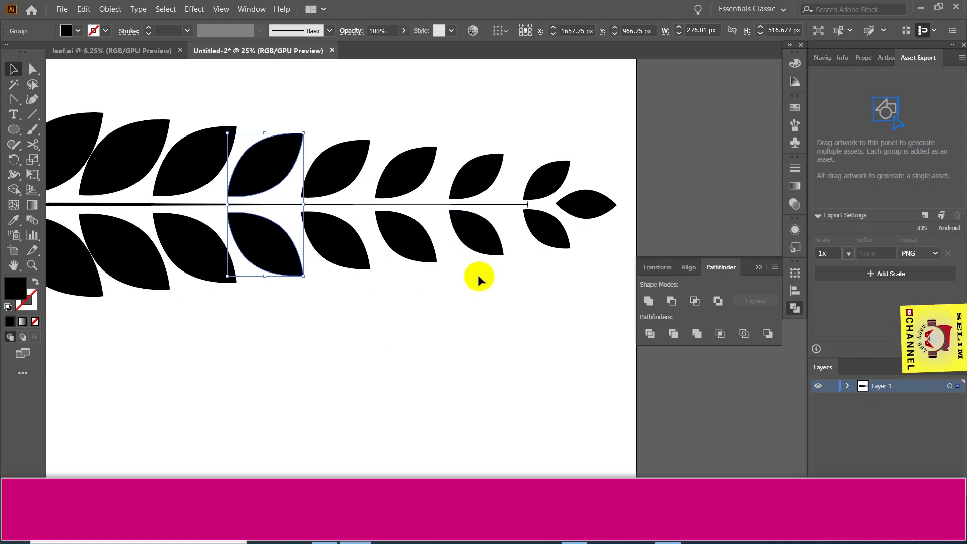
click(476, 251)
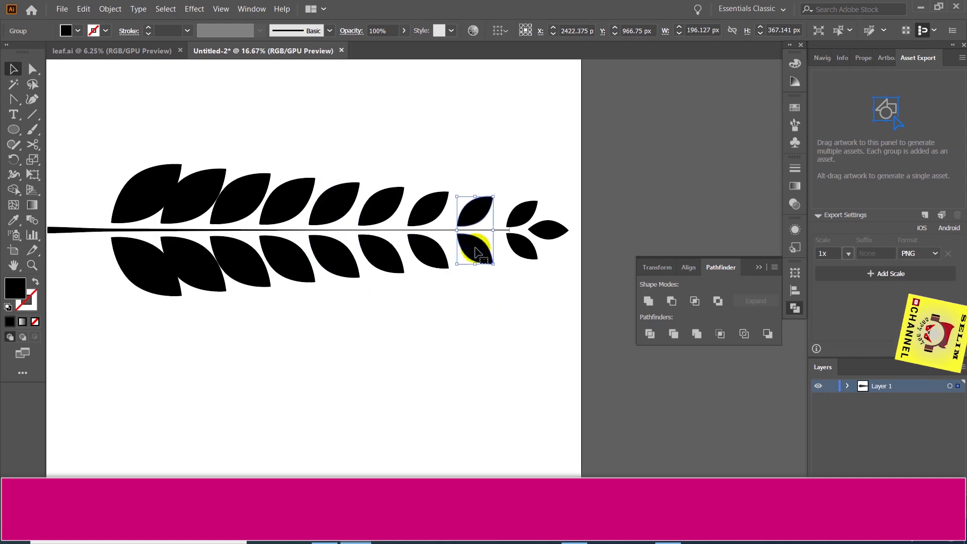
drag(477, 252, 450, 249)
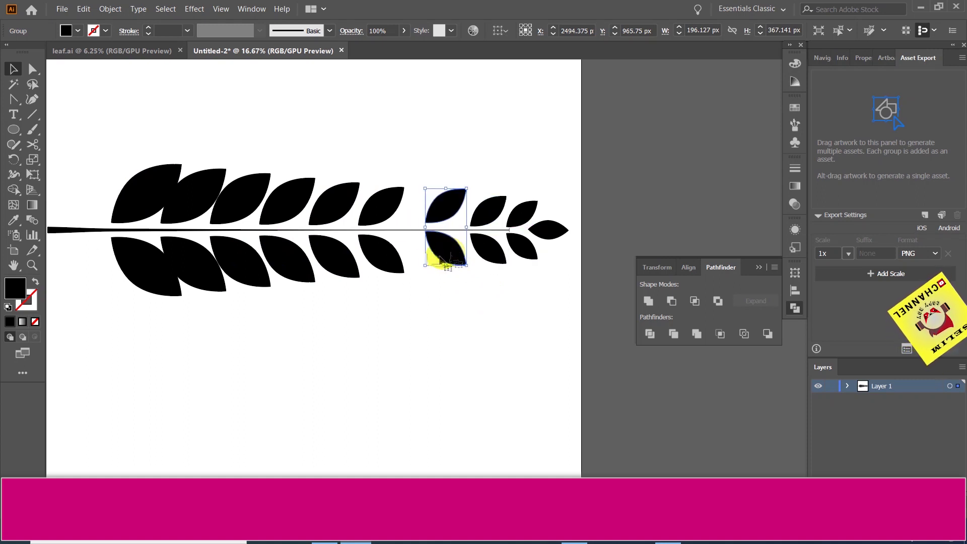
click(438, 312)
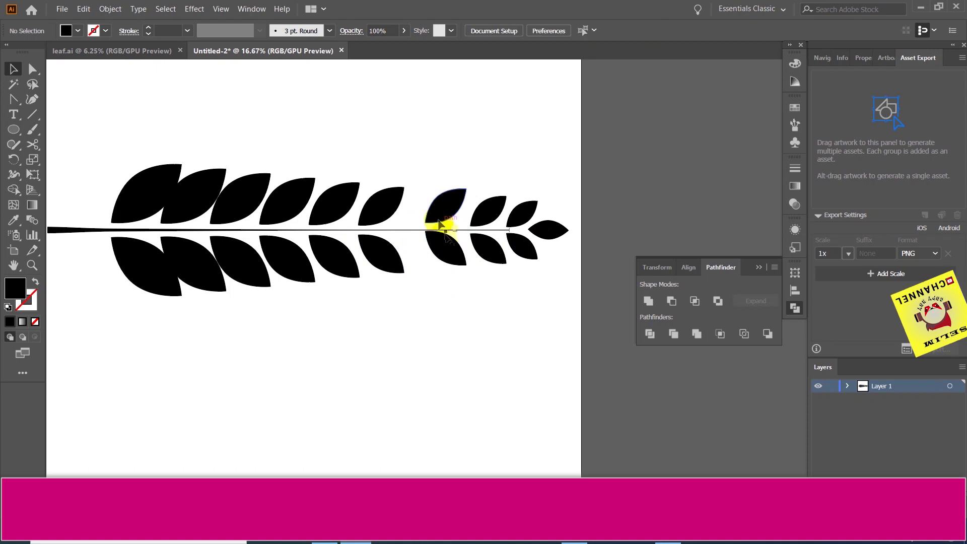
drag(436, 217, 410, 259)
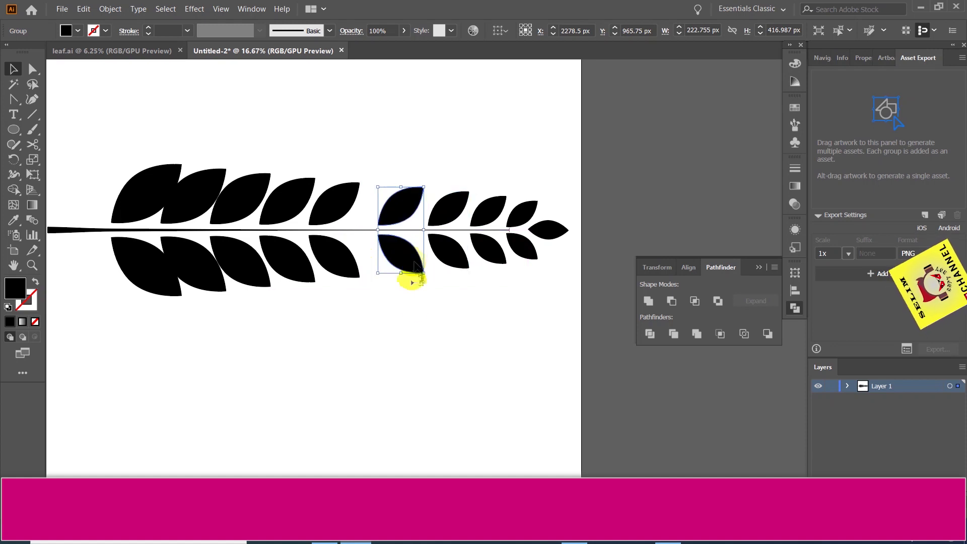
click(396, 297)
Shift the four middle-to-large leaf pairs toward the tip so none overlap, keeping the largest pair in place.
drag(348, 256, 360, 259)
drag(285, 264, 218, 272)
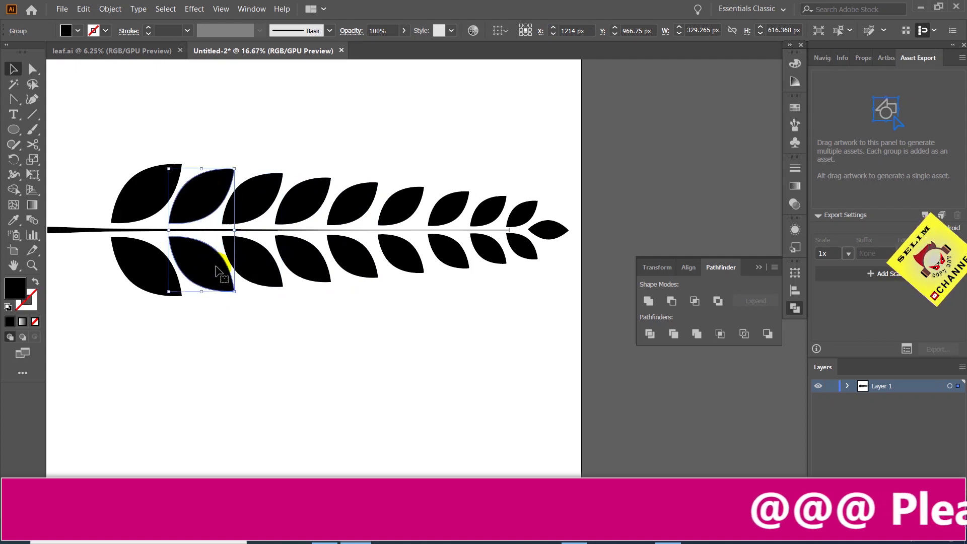
click(361, 311)
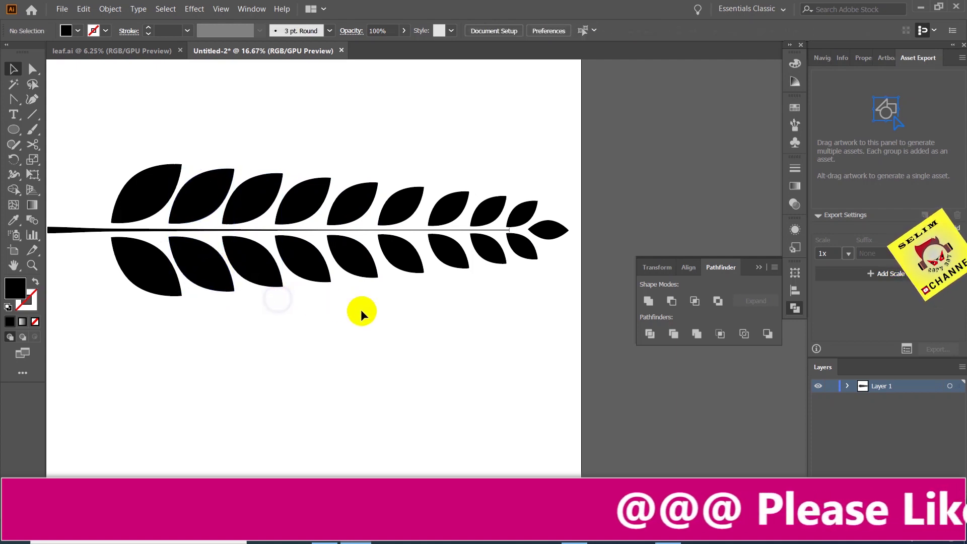
Select the whole branch, group it and move it off the artboard, just above its upper edge.
key(ctrl+minus)
key(ctrl+minus)
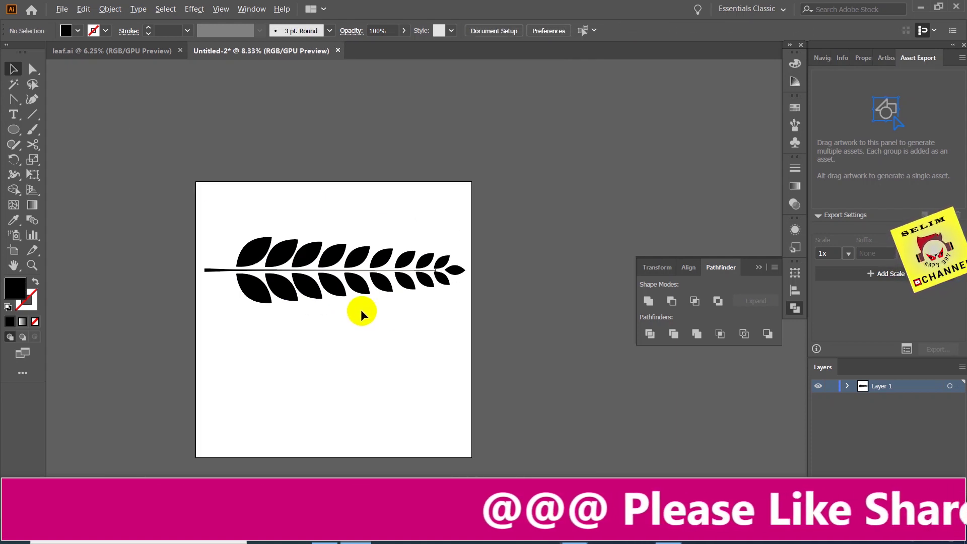
drag(196, 239, 432, 317)
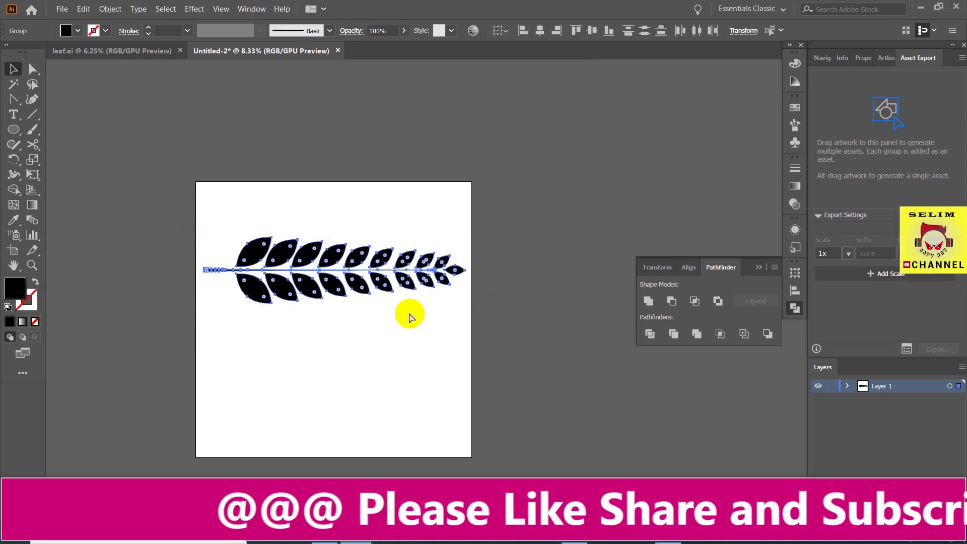
drag(377, 289, 373, 162)
drag(355, 263, 389, 303)
click(572, 253)
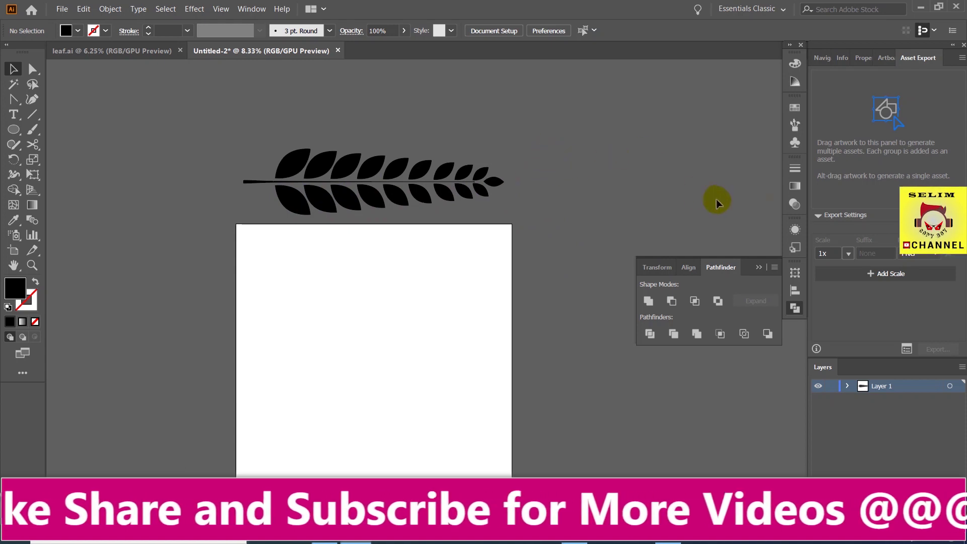
Create an art brush from the grouped branch, keeping the name Art Brush 1 and Stretch to Fit Stroke Length.
click(795, 126)
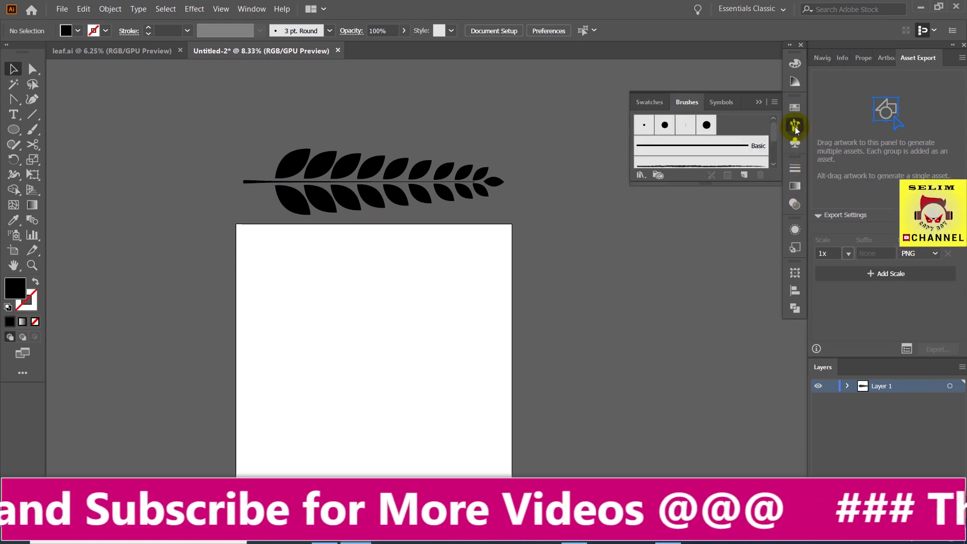
click(687, 102)
click(252, 9)
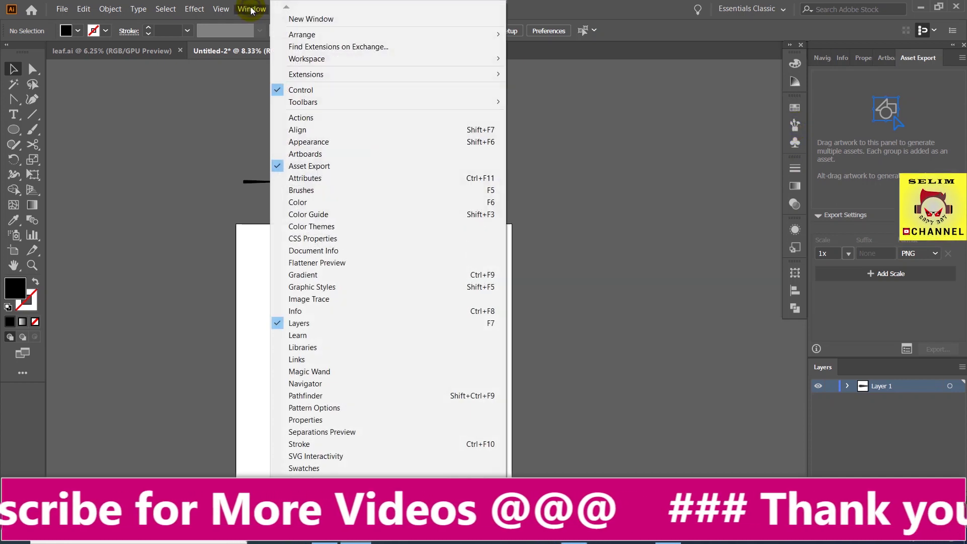
click(297, 191)
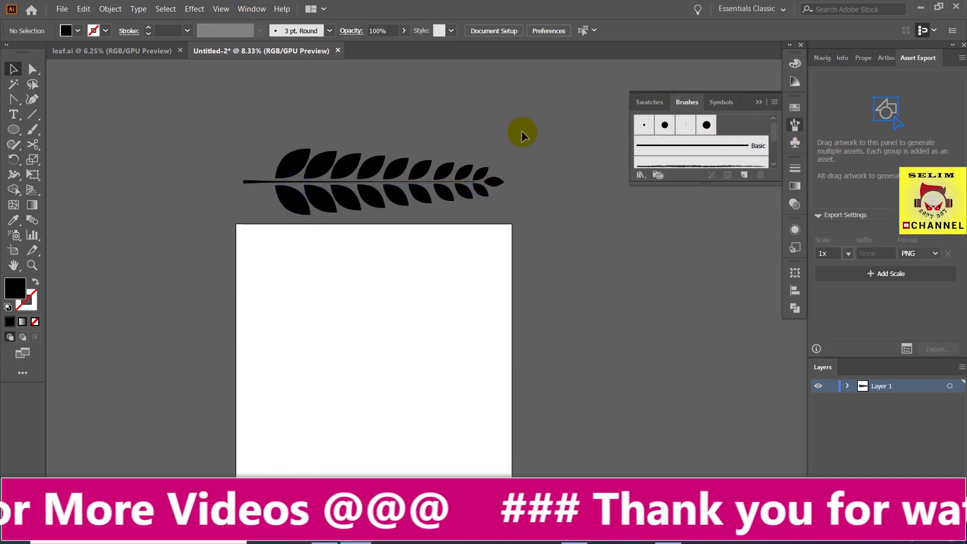
click(323, 184)
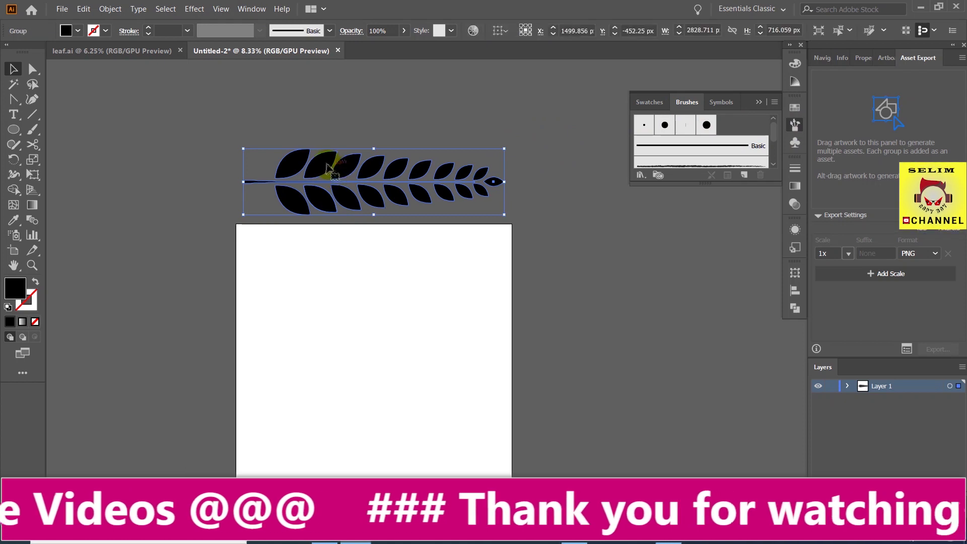
drag(325, 164, 686, 153)
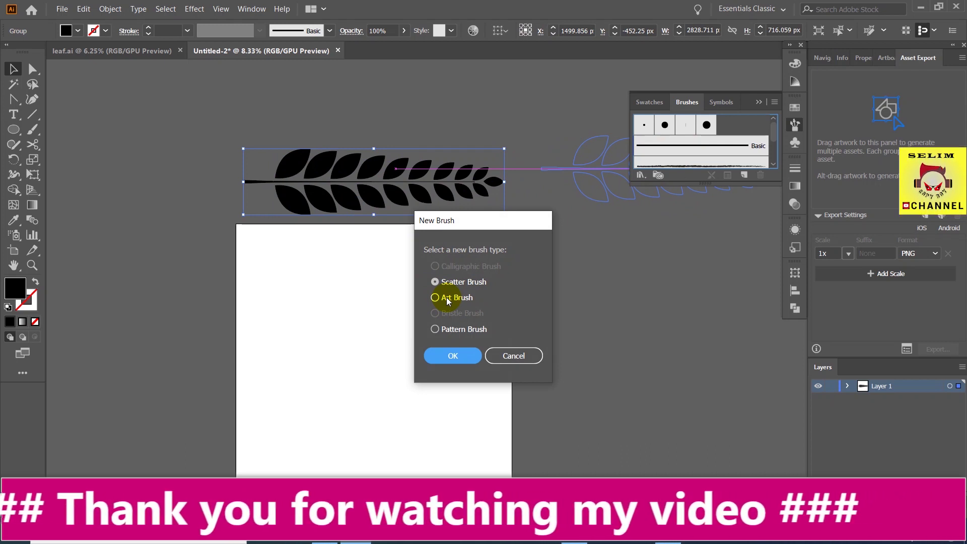
click(442, 298)
click(452, 356)
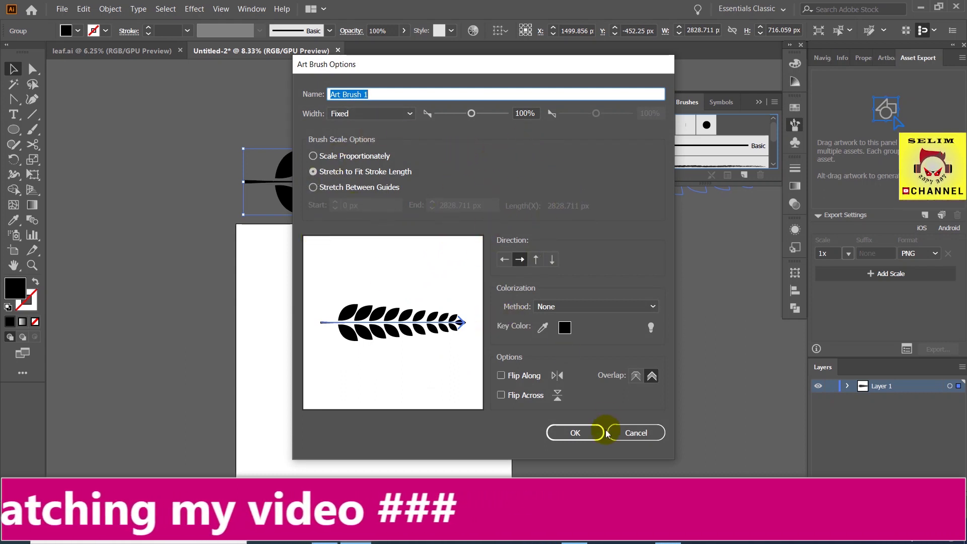
click(578, 433)
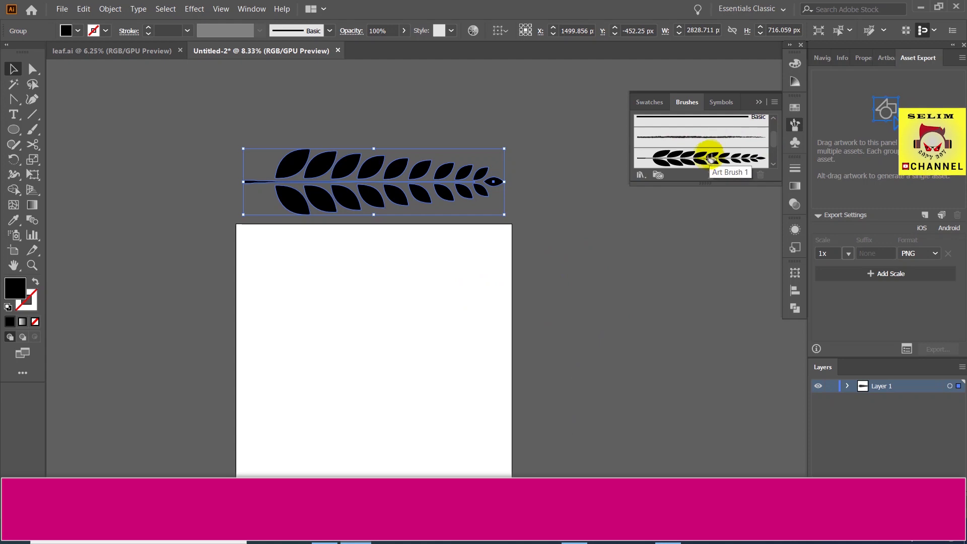
Draw a circle about 2144 px in diameter on the artboard and give it a black stroke with no fill.
scroll(380, 263, down, 2)
click(380, 263)
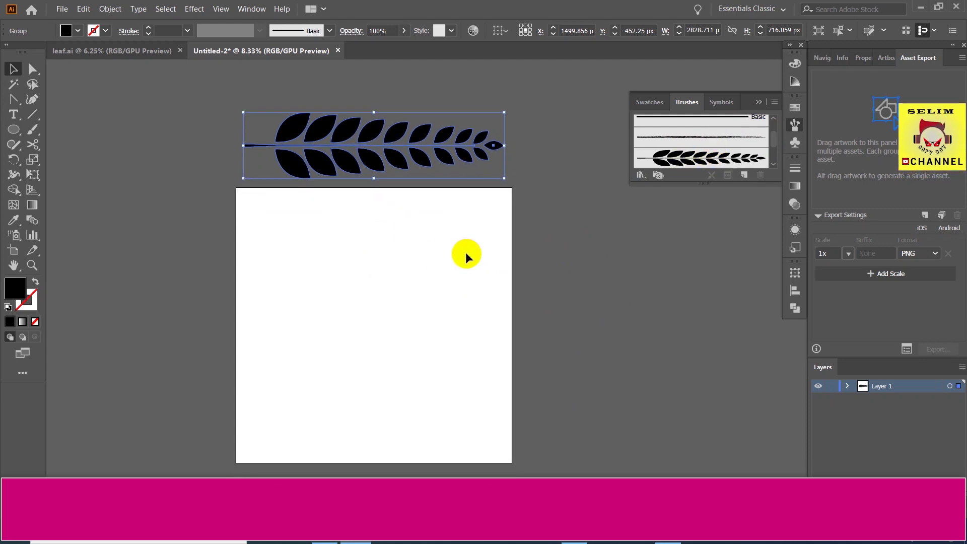
click(137, 261)
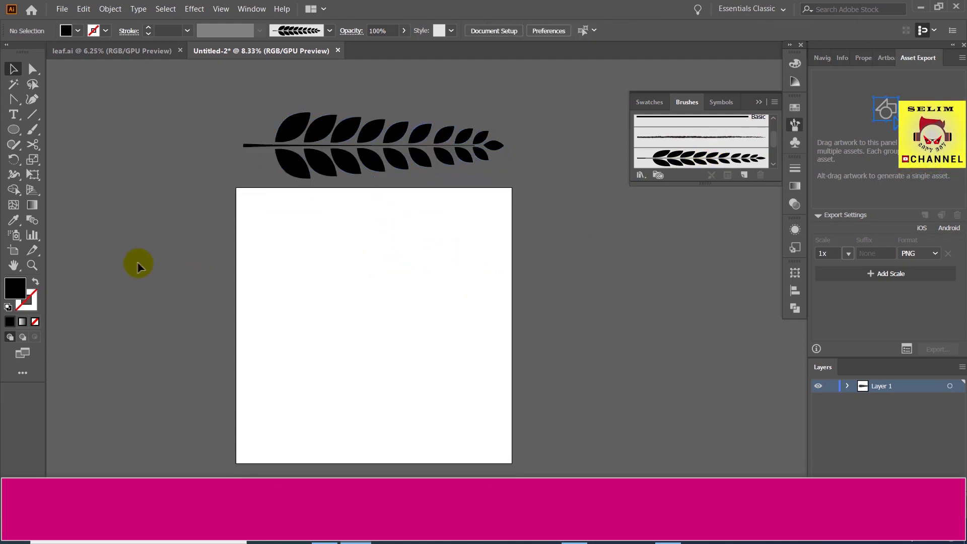
click(13, 130)
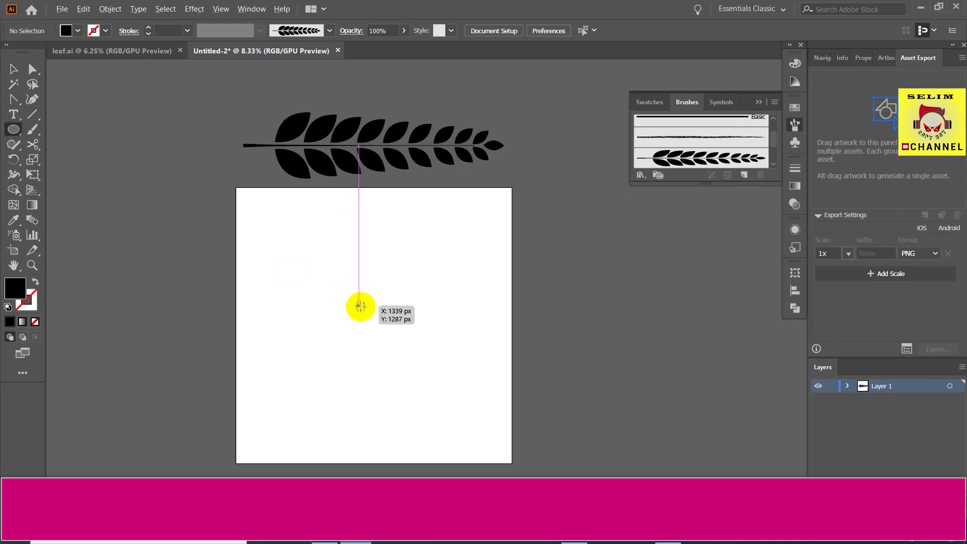
drag(372, 305, 470, 403)
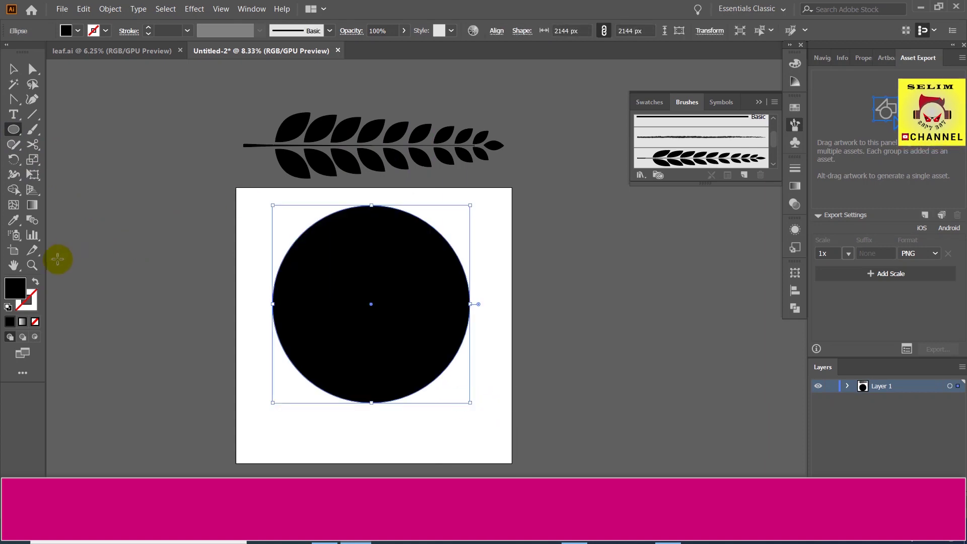
click(36, 281)
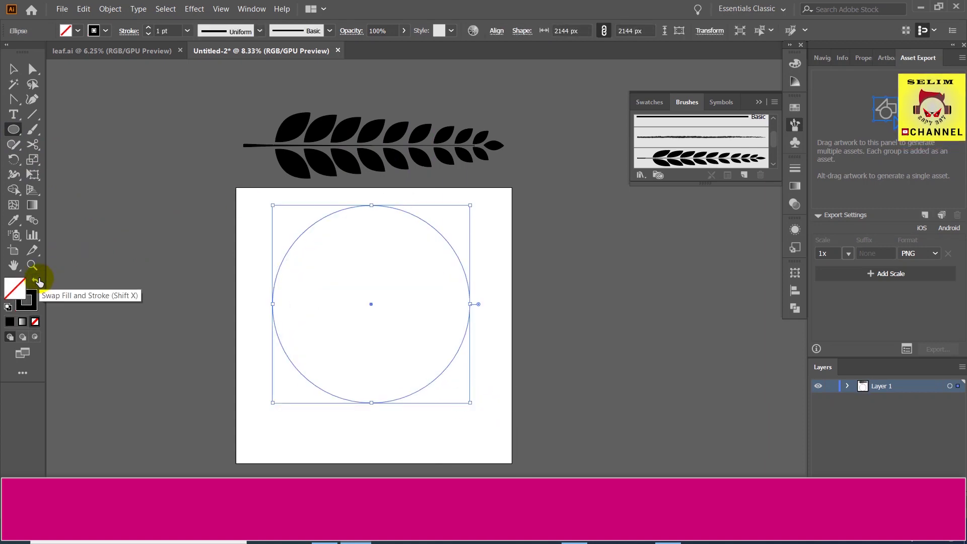
click(13, 69)
click(189, 192)
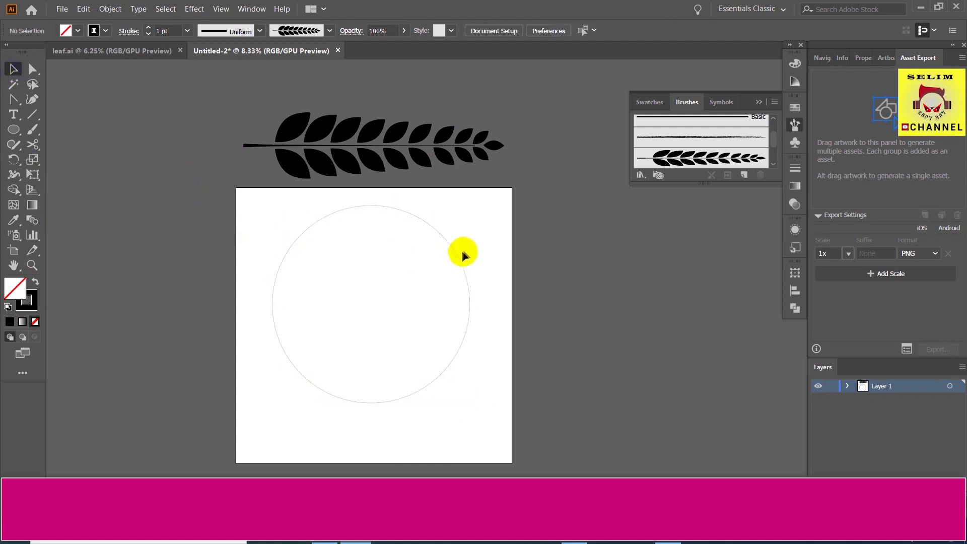
Cut the circle at its top and bottom anchor points with the Scissors tool and delete the left half.
click(463, 279)
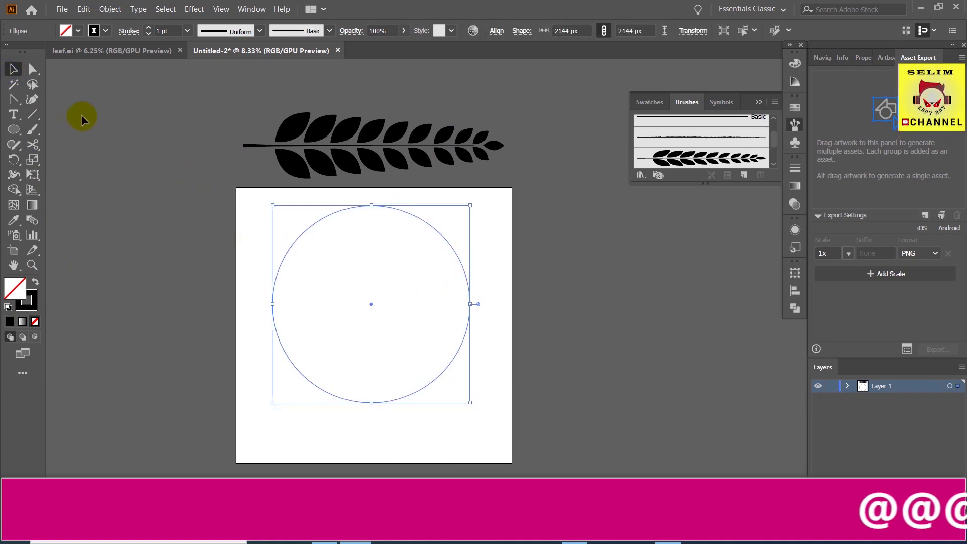
click(33, 147)
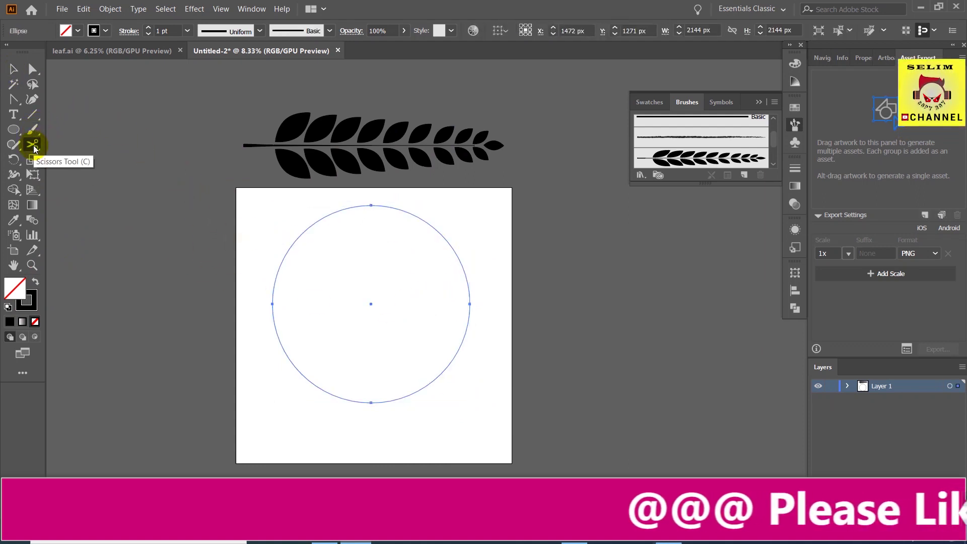
click(371, 207)
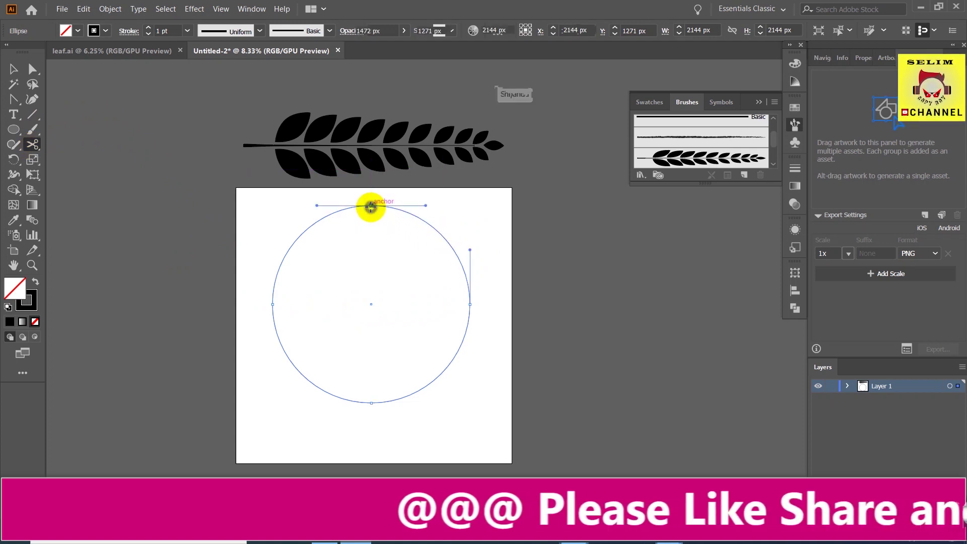
click(371, 403)
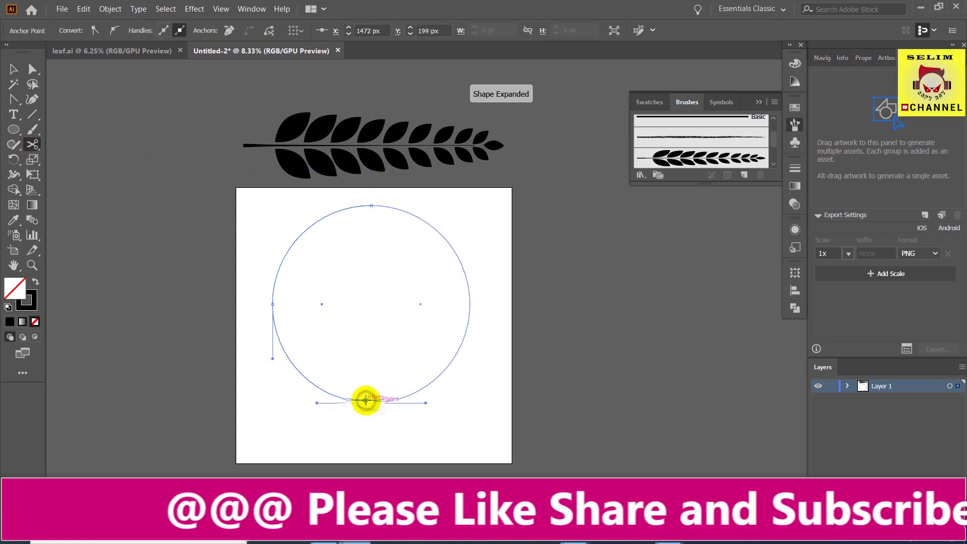
click(13, 69)
drag(227, 225, 307, 319)
key(Delete)
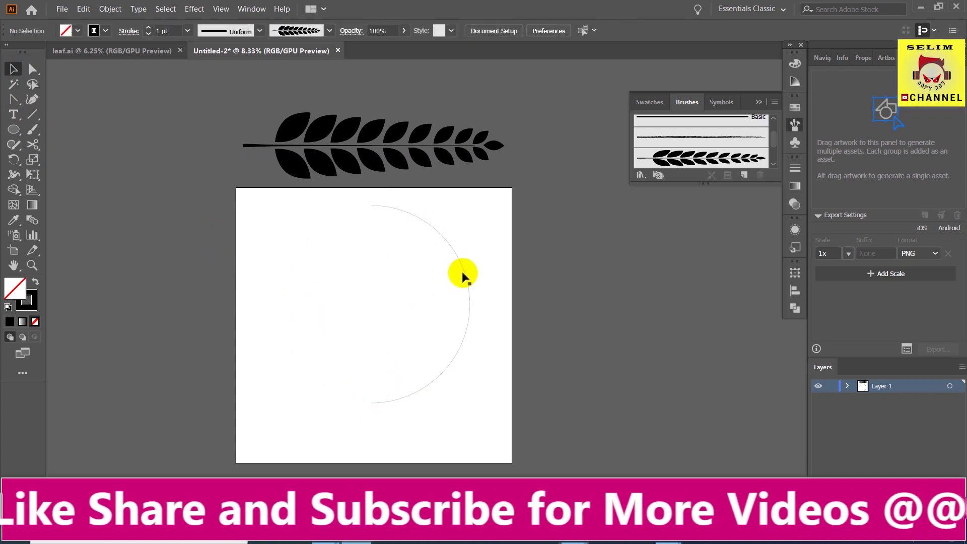
Copy the remaining half circle to the left of the artboard and apply the branch art brush to the arc on the artboard.
drag(462, 268, 208, 292)
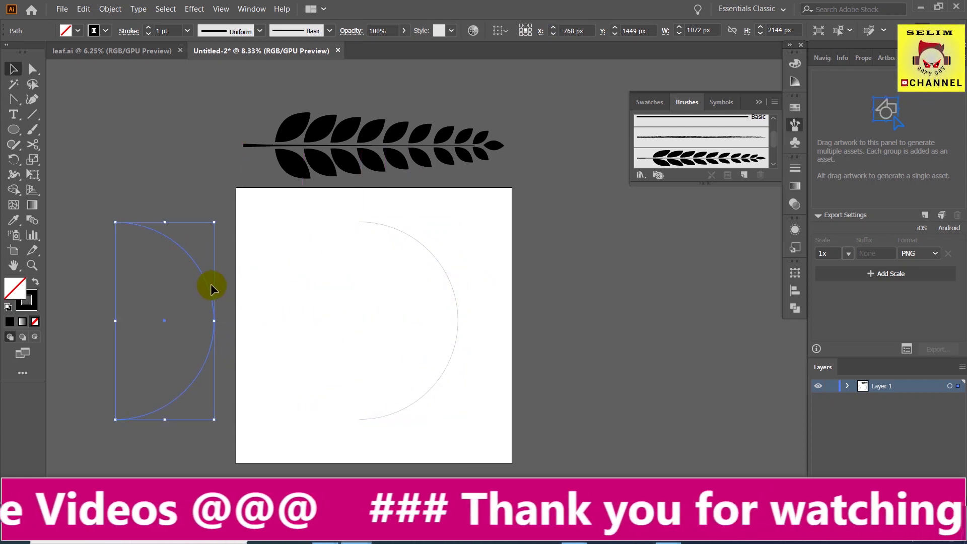
click(463, 256)
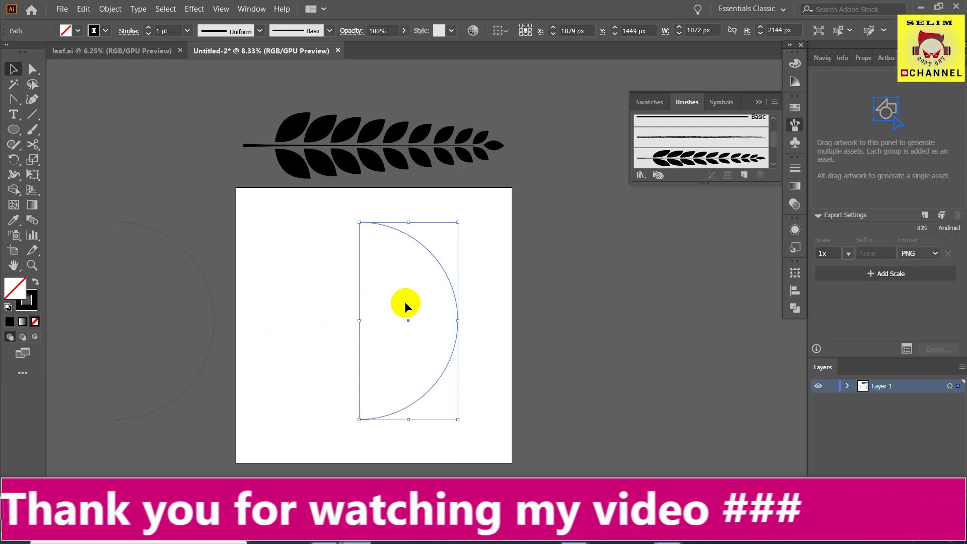
click(705, 160)
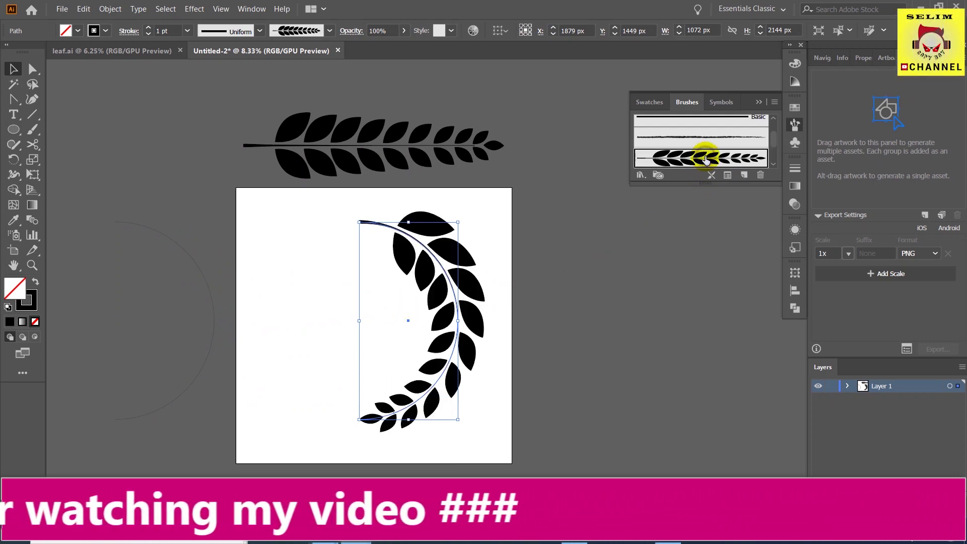
click(501, 216)
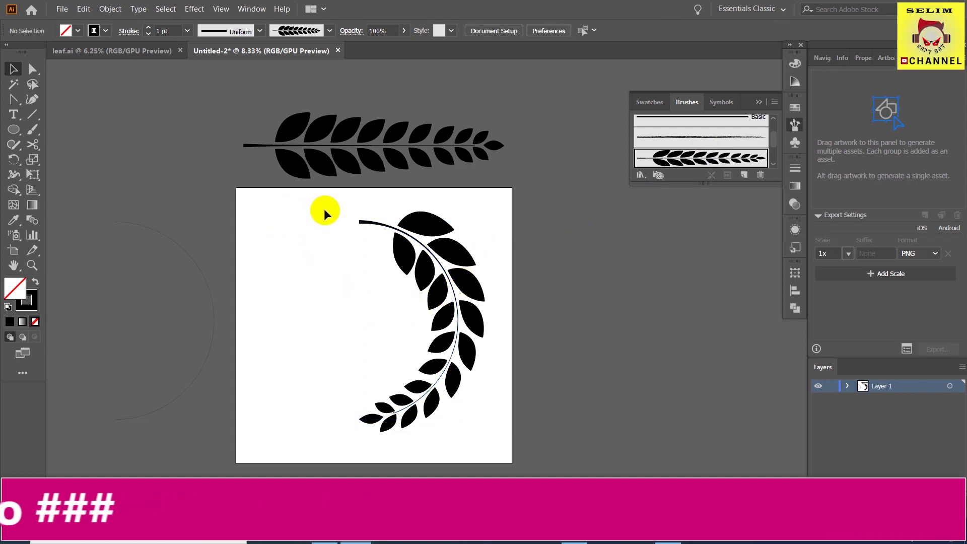
drag(321, 202, 476, 342)
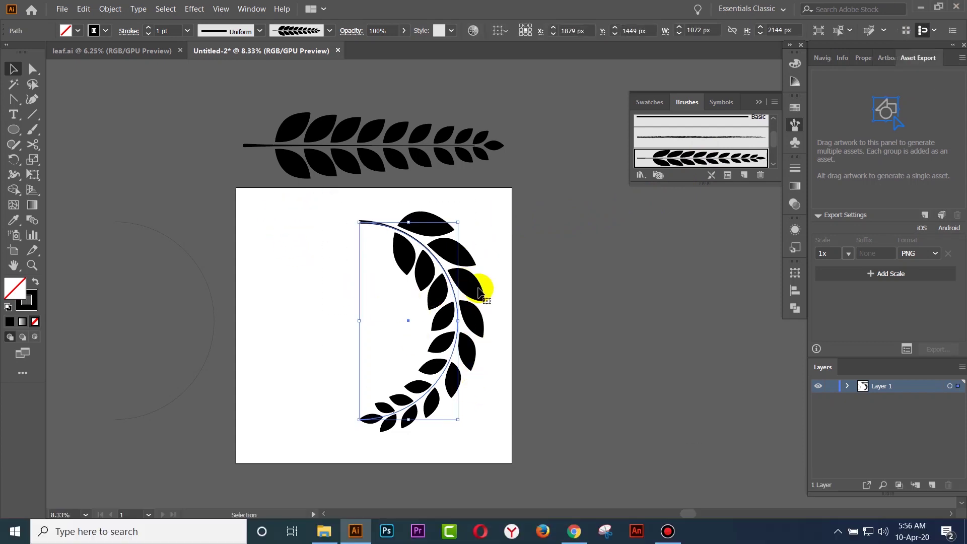
click(503, 214)
click(422, 341)
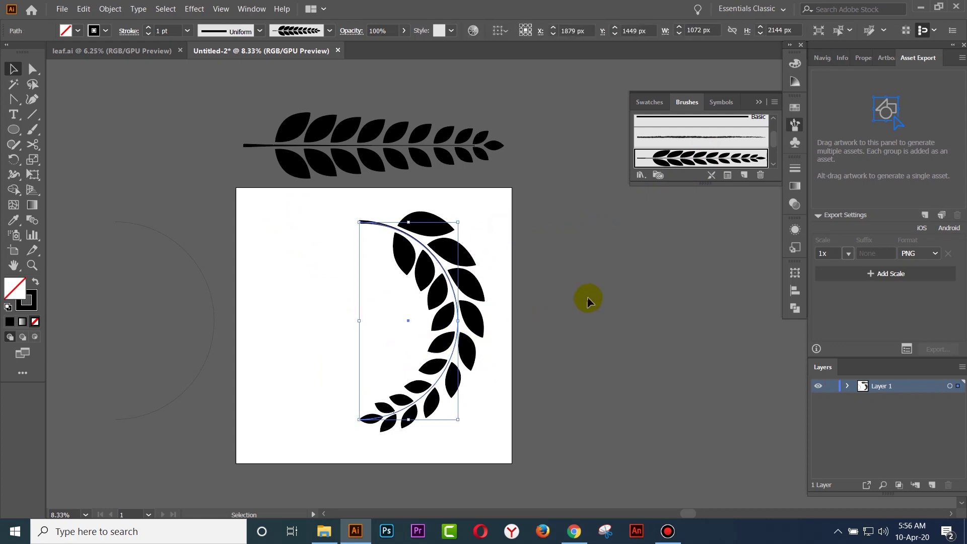
Flip the art brush along the selected arc's path, keeping its size fixed at 100%.
click(728, 175)
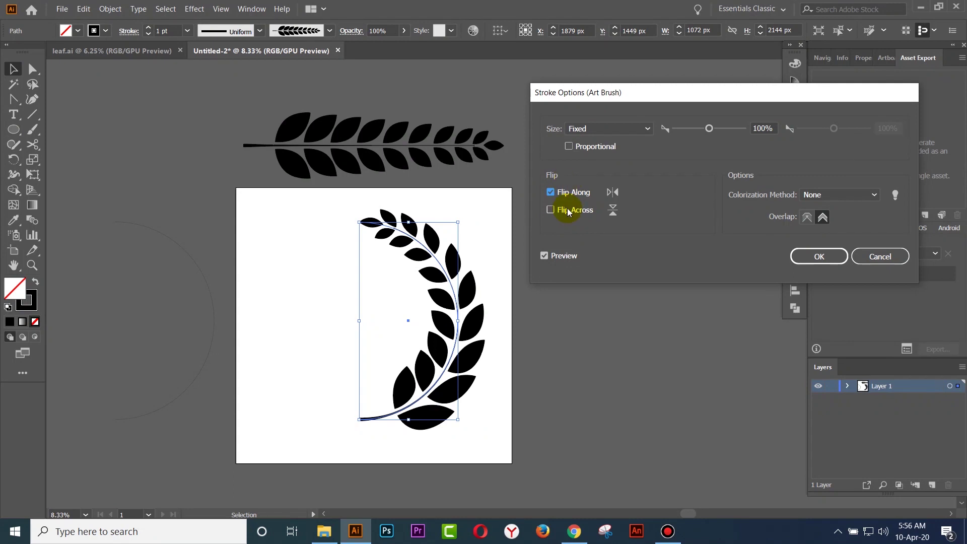
mouse_move(709, 132)
mouse_down()
mouse_move(719, 134)
mouse_move(706, 130)
mouse_up()
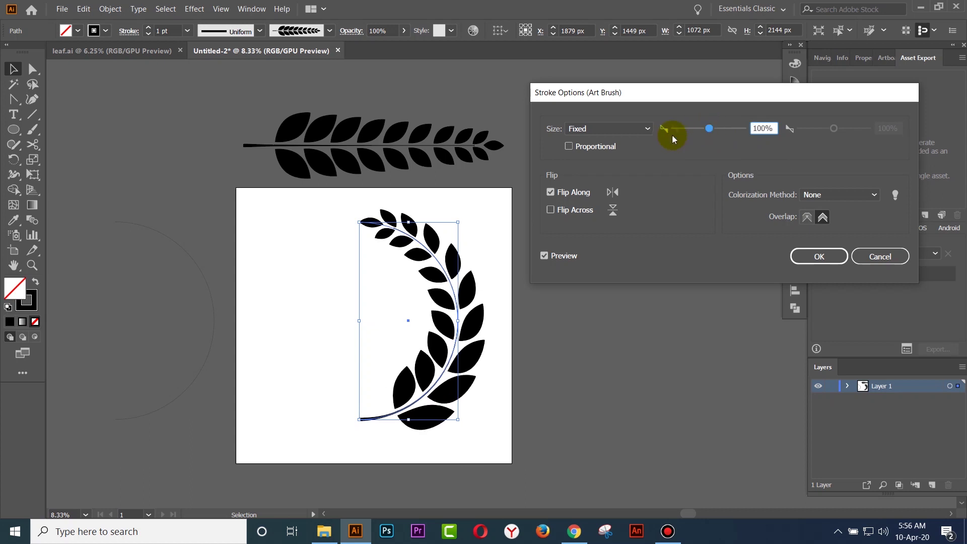
click(827, 258)
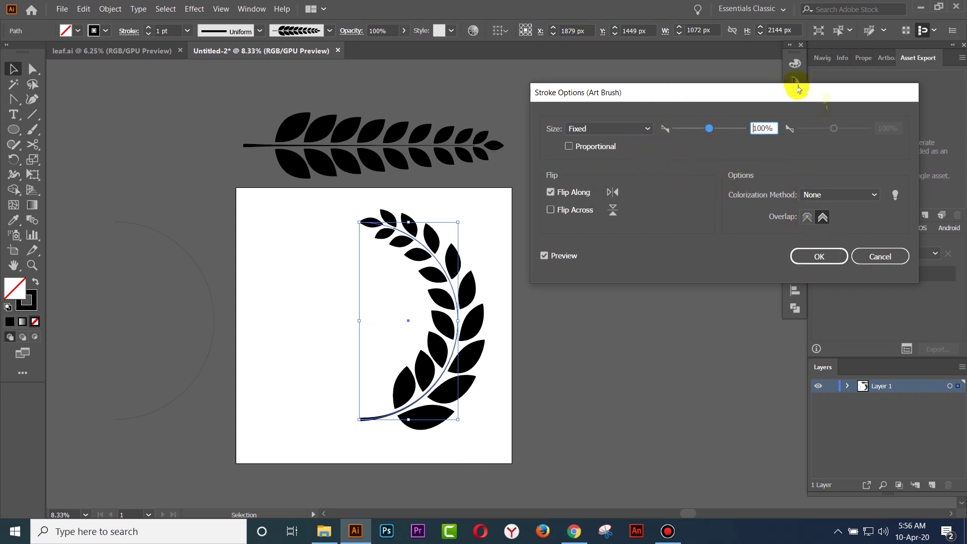
click(815, 258)
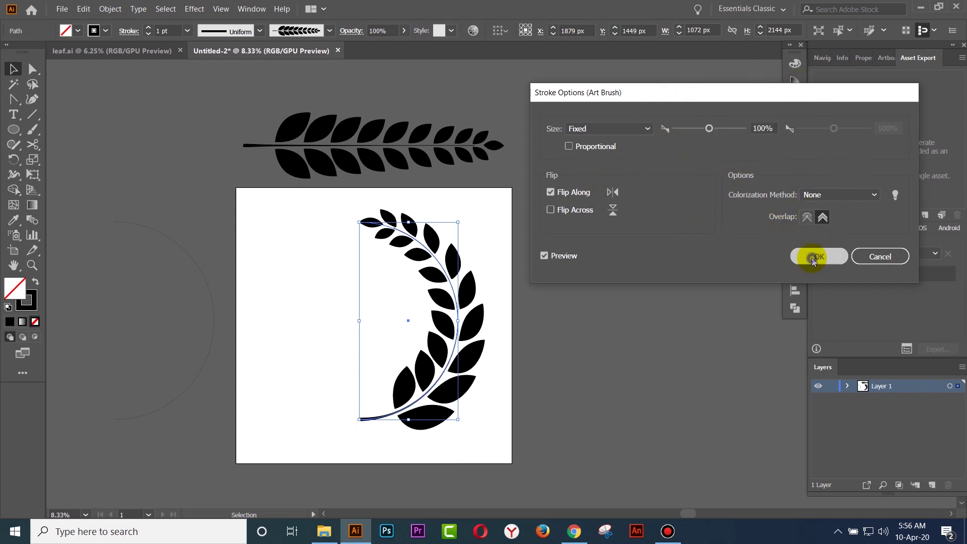
Reposition the leafy arc inside the artboard's right half, centred at about X 2090 px, Y 1334 px.
click(580, 312)
drag(459, 328, 565, 318)
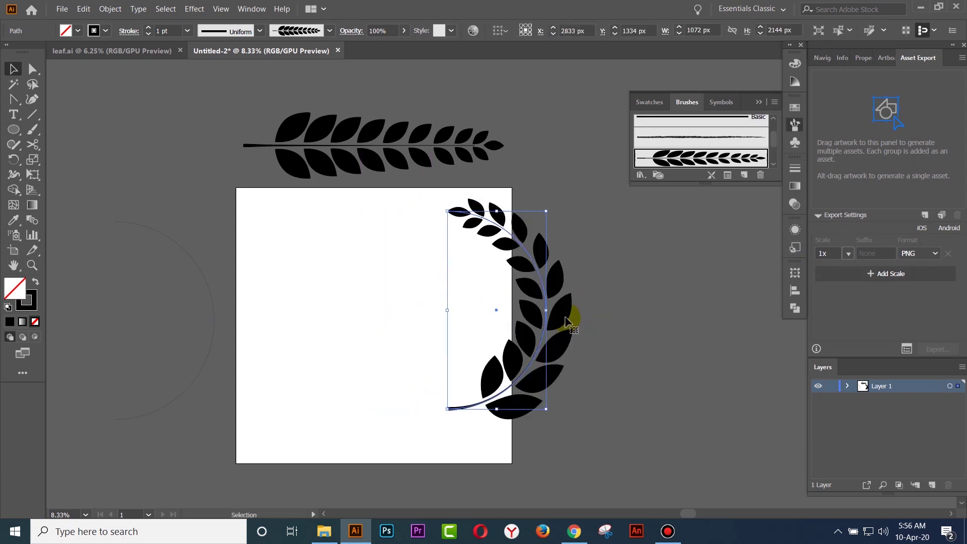
drag(565, 318, 501, 321)
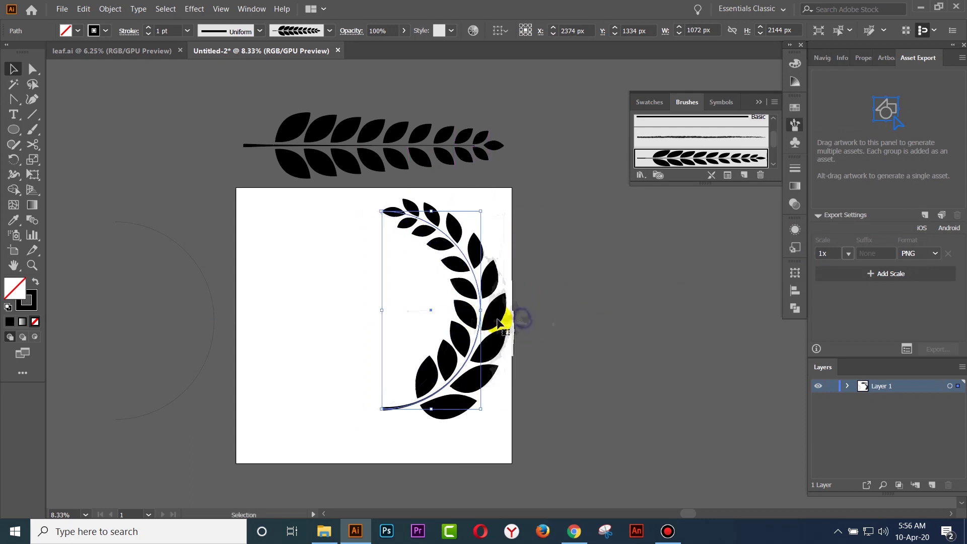
click(502, 228)
drag(346, 219, 509, 363)
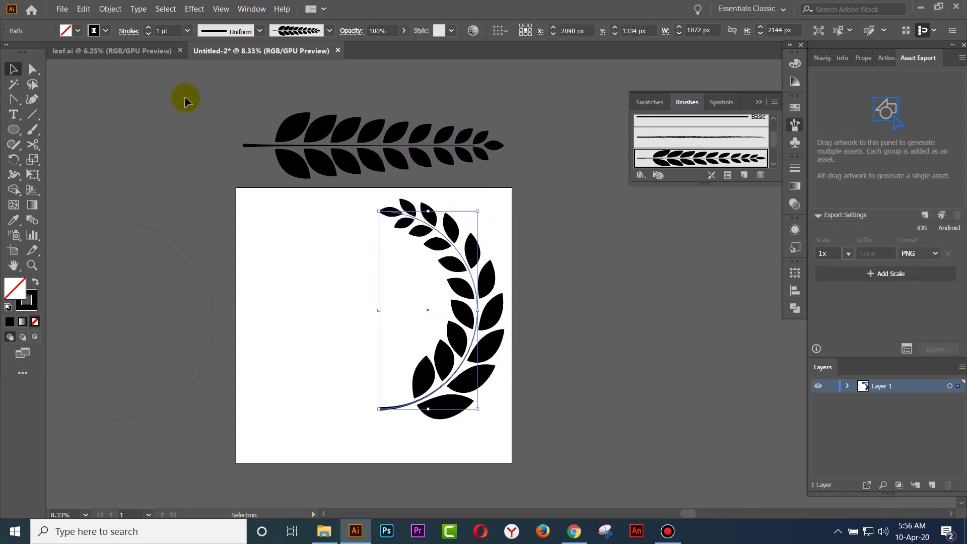
Expand the leafy arc's appearance and fill the resulting group with green, about #1B890B.
click(111, 10)
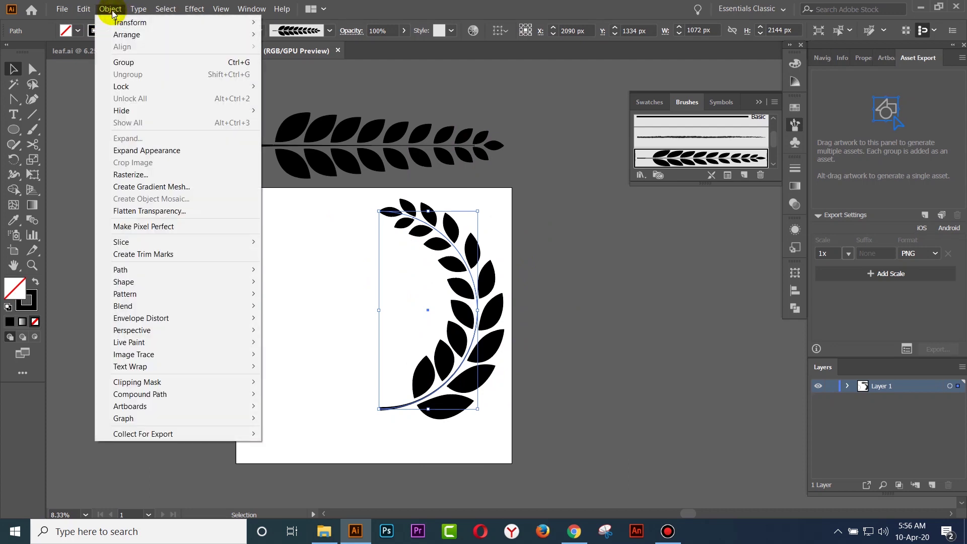
click(152, 150)
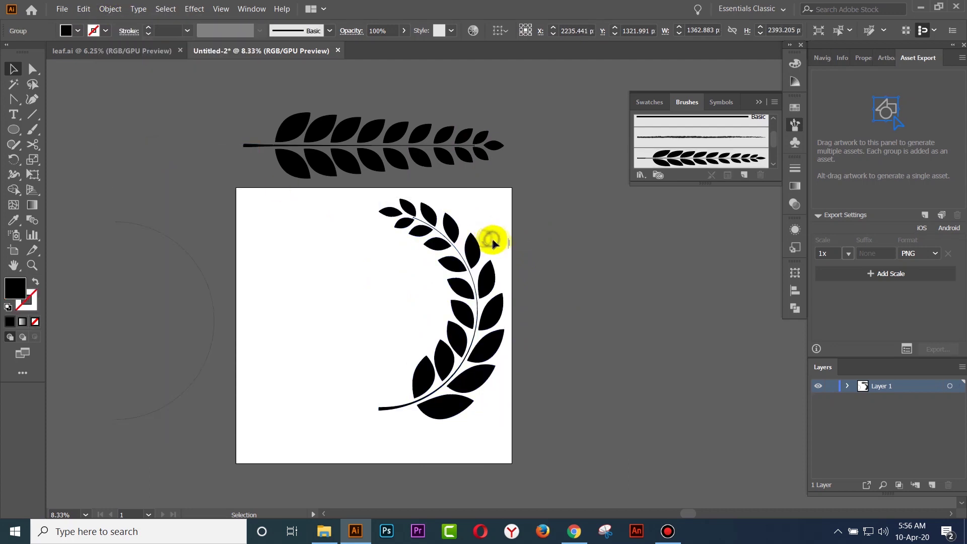
click(486, 279)
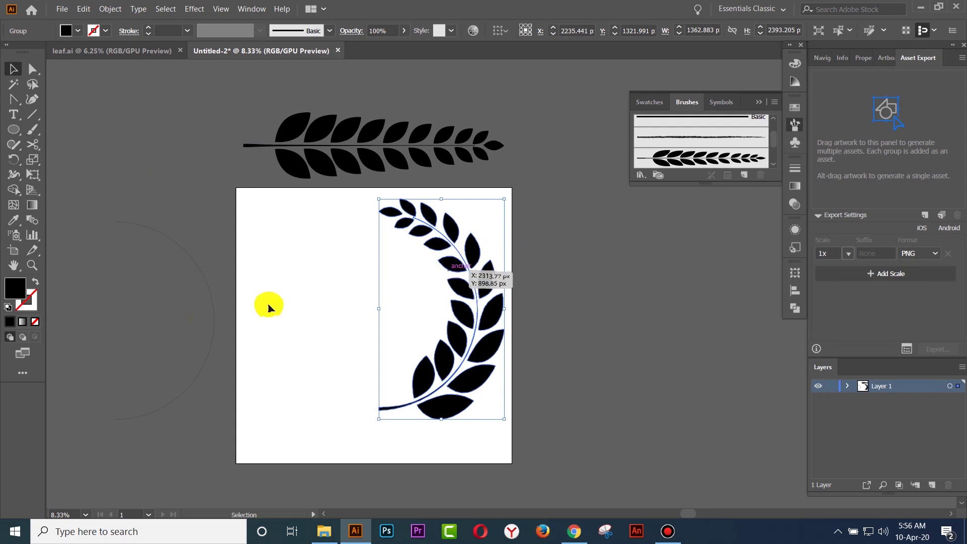
double_click(23, 292)
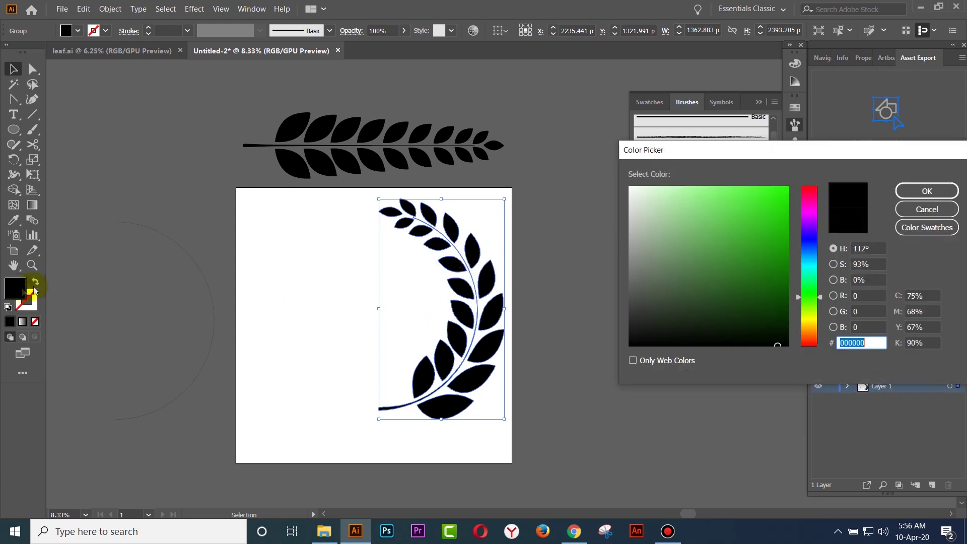
drag(779, 241, 776, 259)
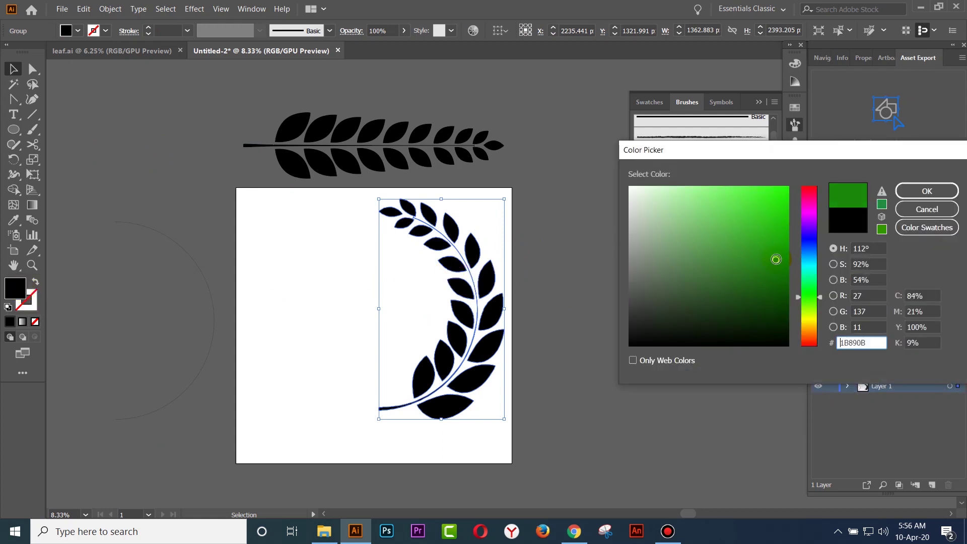
click(929, 191)
click(637, 297)
Move the green branch off the artboard to the empty area at its upper left.
drag(496, 291, 624, 279)
click(695, 277)
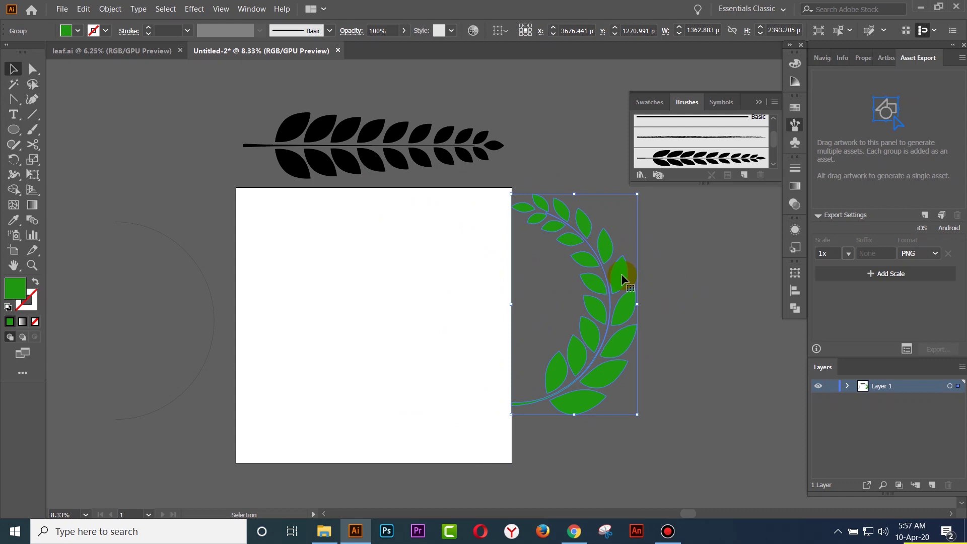
drag(622, 275, 171, 158)
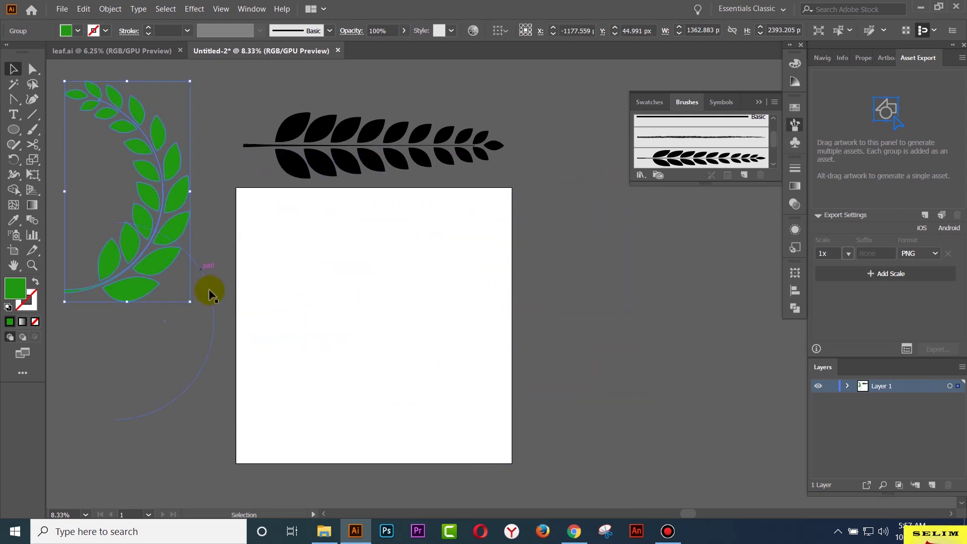
Move the plain half circle from beside the artboard into its right half, centred at about X 2210 px.
click(495, 292)
drag(210, 292, 474, 289)
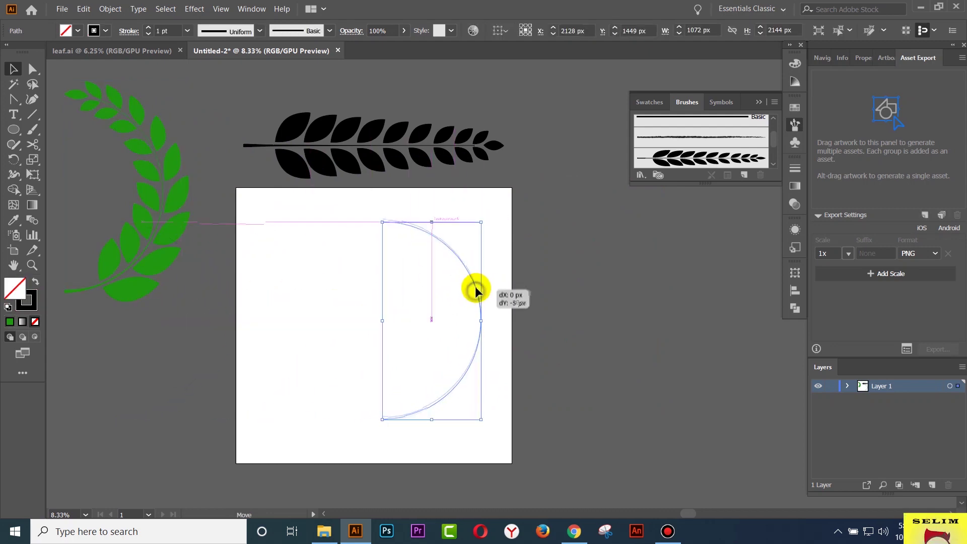
click(520, 261)
scroll(480, 276, down, 2)
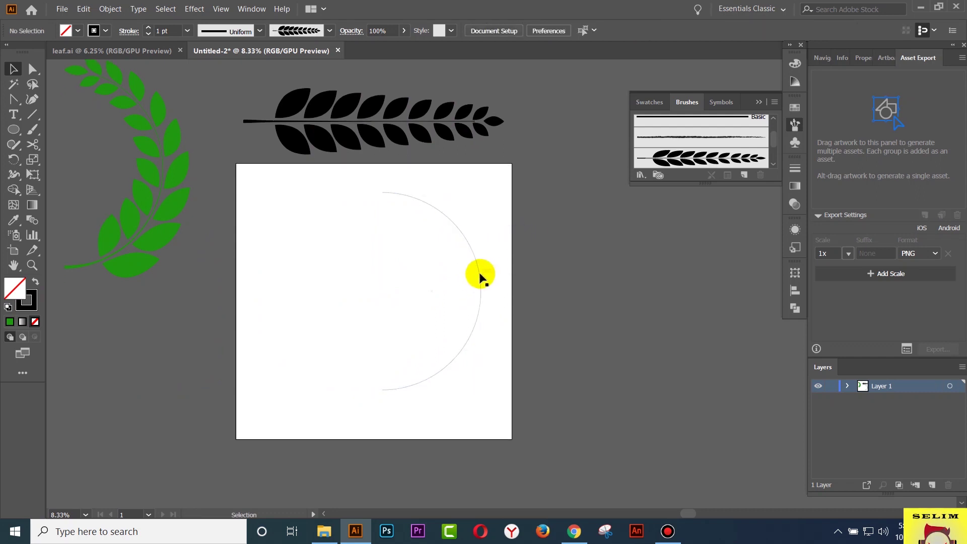
click(480, 263)
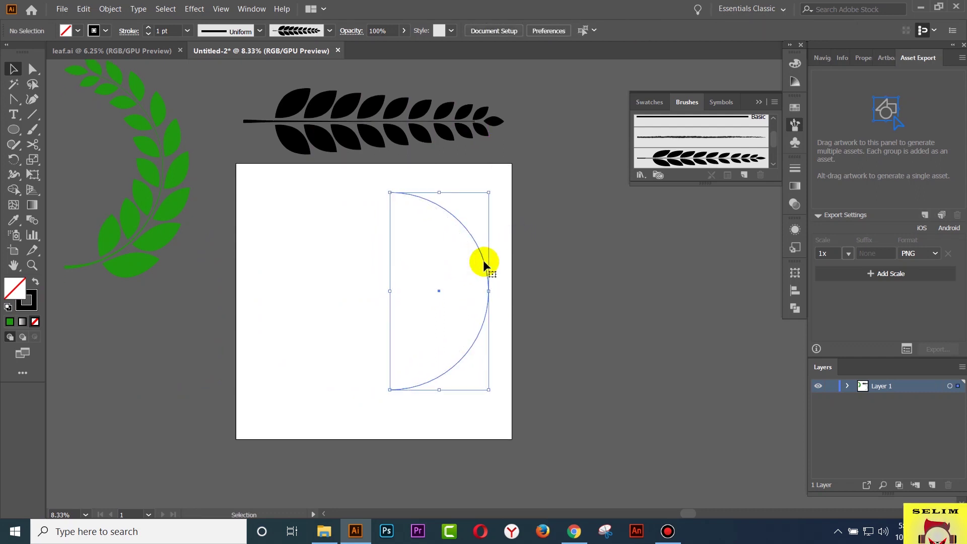
Extend the half circle from its lower end with a Pen curve to about X 921 px, Y 2900 px, and remove the outgoing handle.
drag(11, 103, 56, 100)
scroll(380, 356, down, 4)
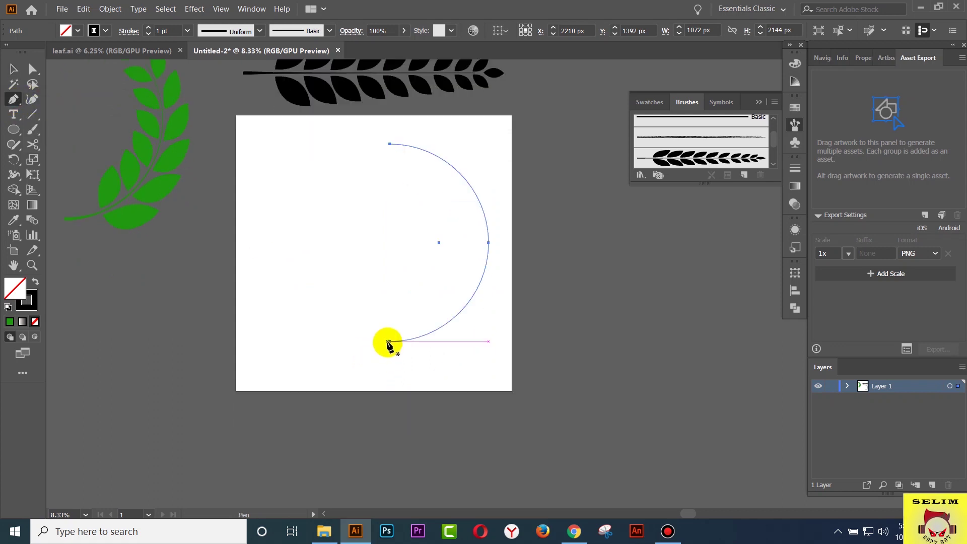
click(390, 342)
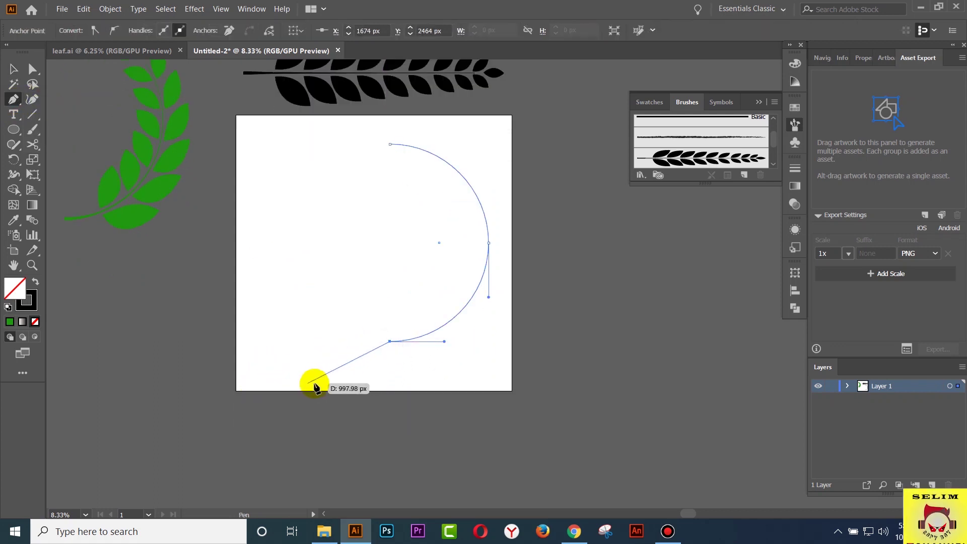
drag(320, 383, 309, 425)
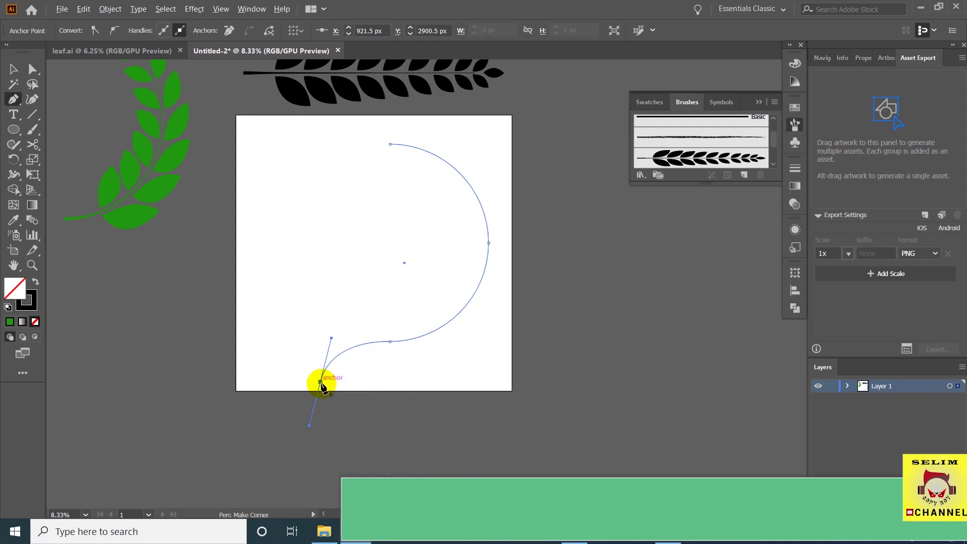
click(321, 382)
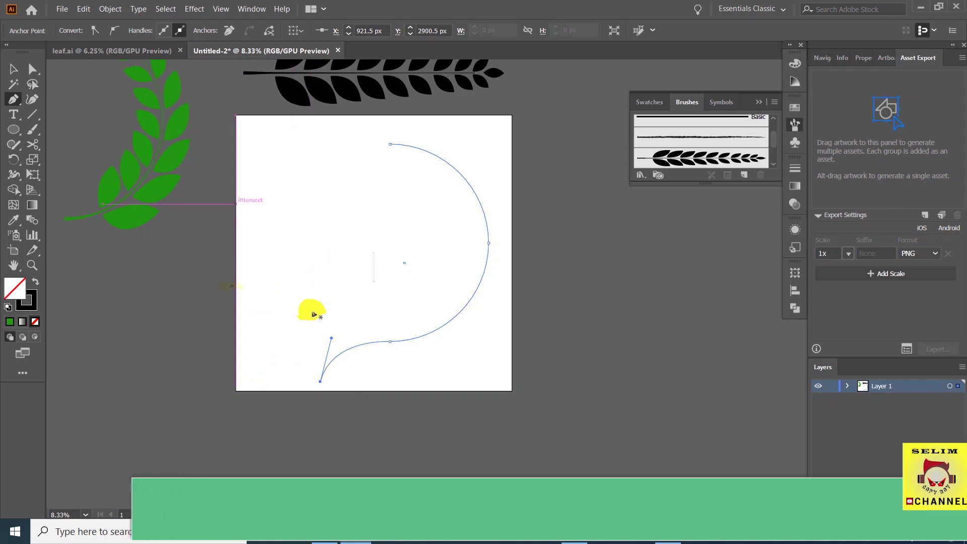
click(13, 68)
click(499, 172)
drag(499, 173, 423, 274)
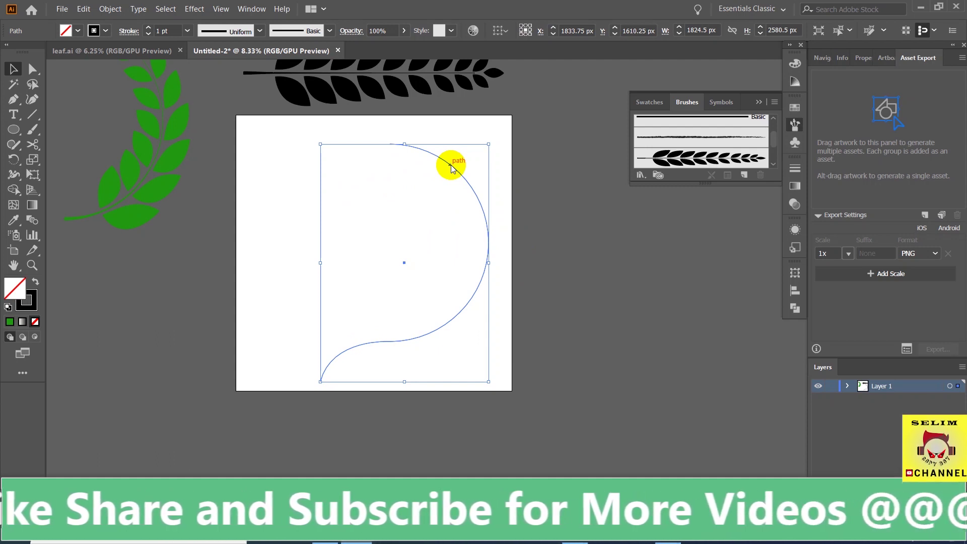
click(439, 208)
right_click(459, 173)
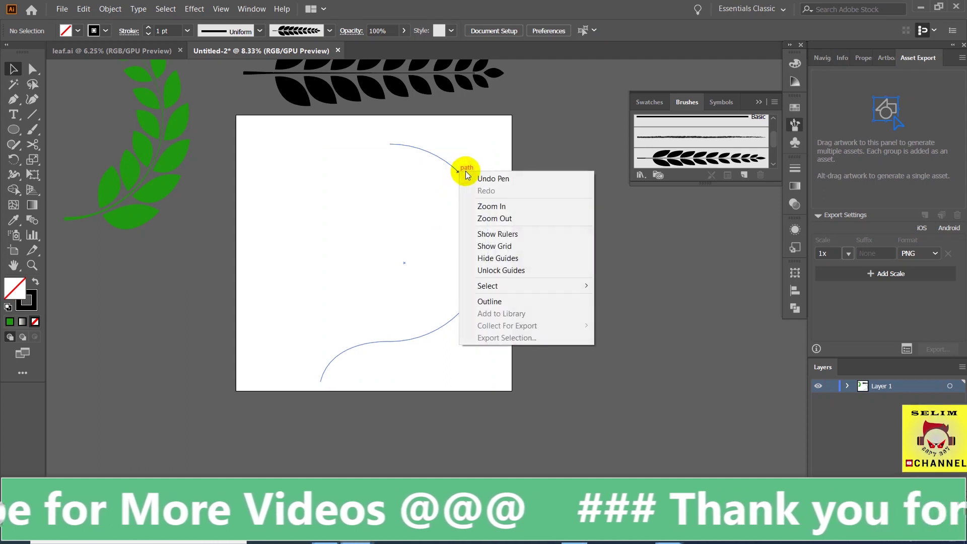
click(395, 165)
Make a copy of the extended curve reflected across the vertical axis.
click(447, 169)
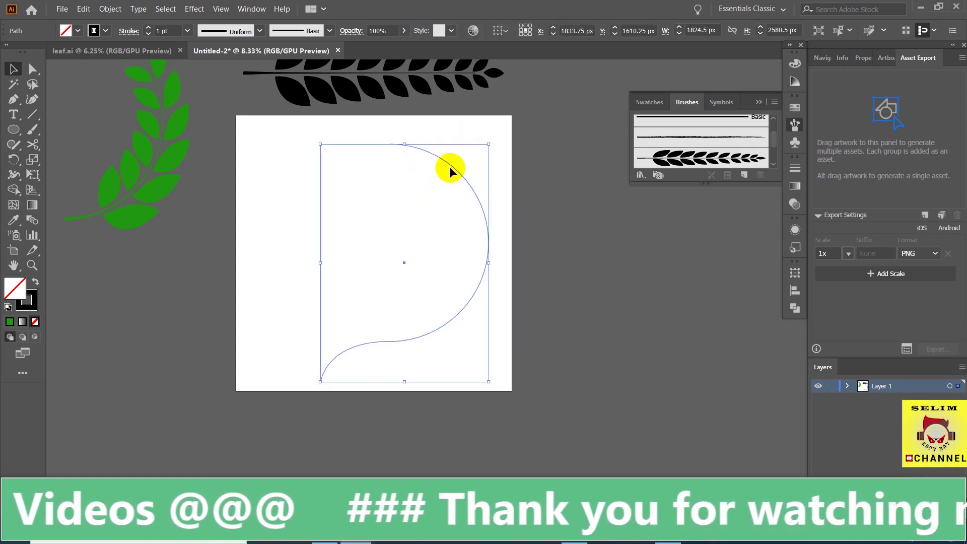
right_click(452, 168)
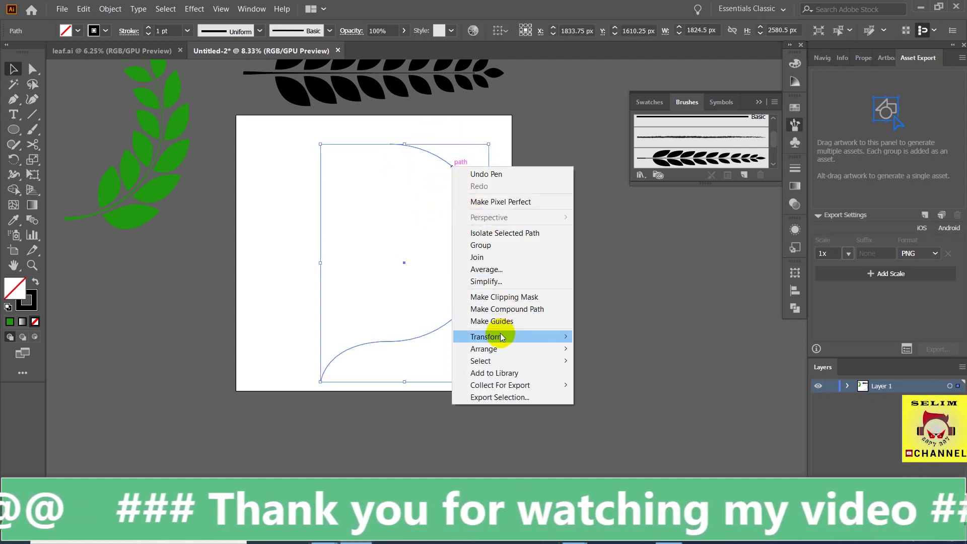
mouse_move(492, 336)
click(612, 376)
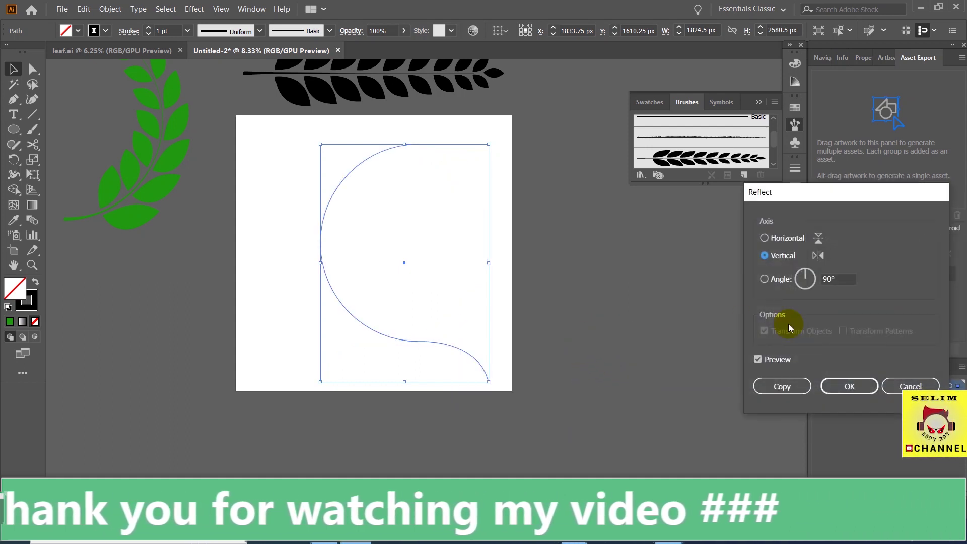
click(775, 358)
click(775, 358)
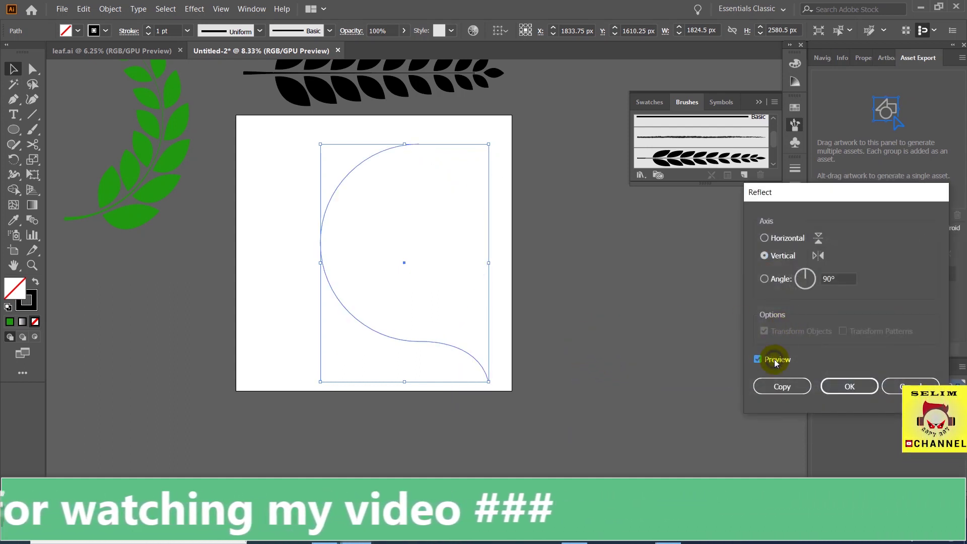
click(782, 387)
click(587, 325)
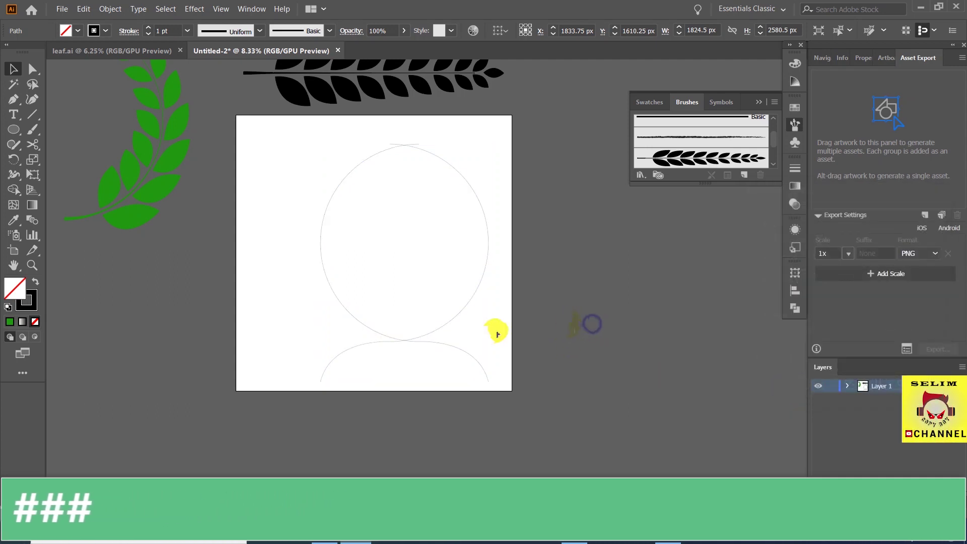
Move the mirrored curve to the left until the two lower tails cross, and select both curves.
drag(344, 304, 248, 304)
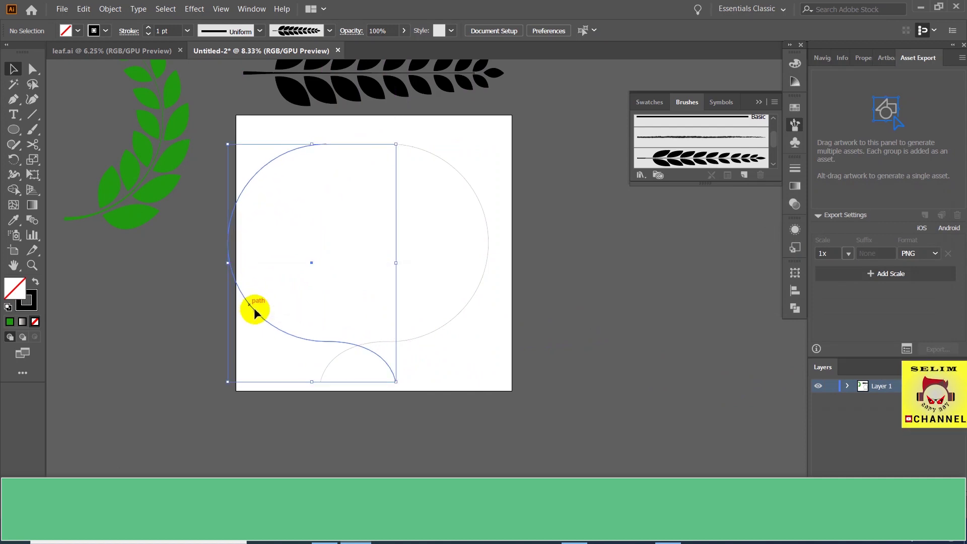
click(475, 352)
drag(500, 159, 147, 309)
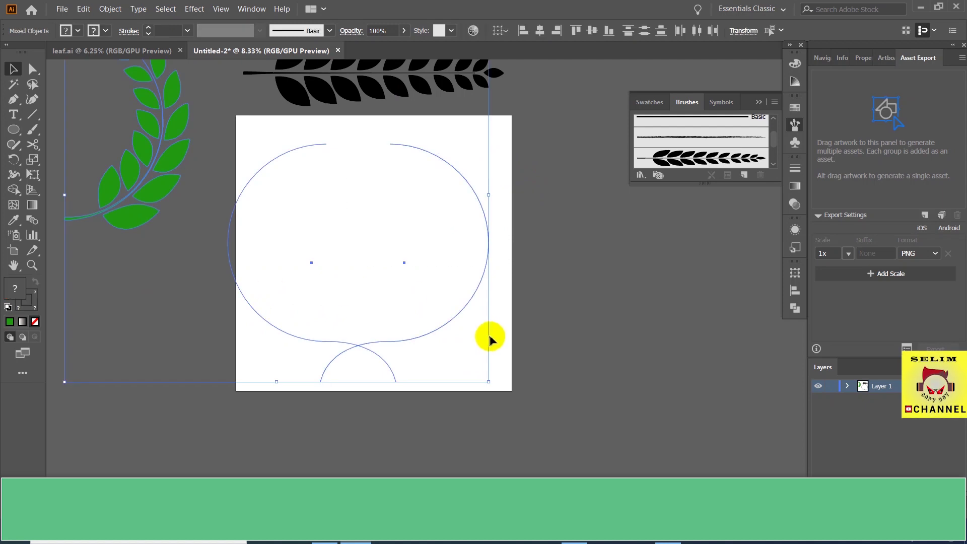
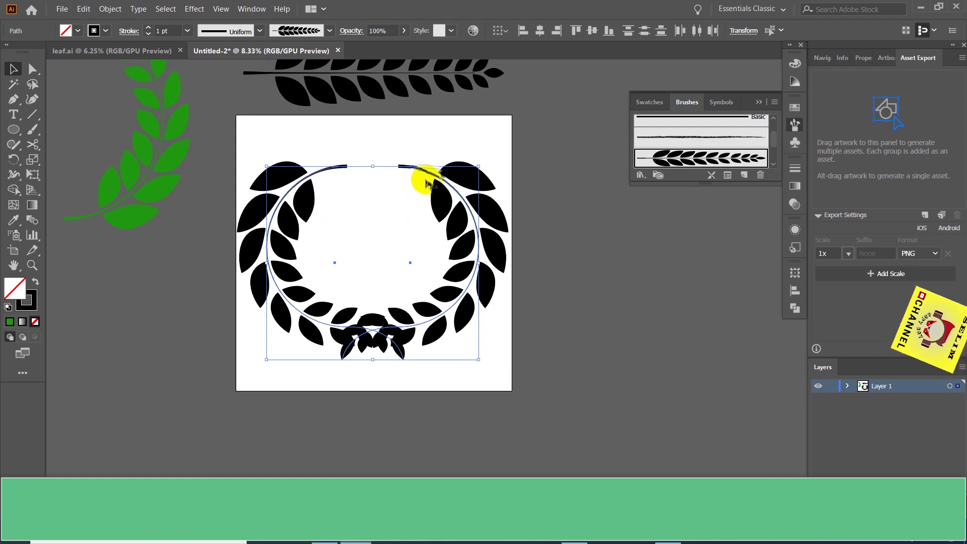
Flip the art brush along both wreath curves and set its fixed size to 81%.
click(728, 176)
click(563, 195)
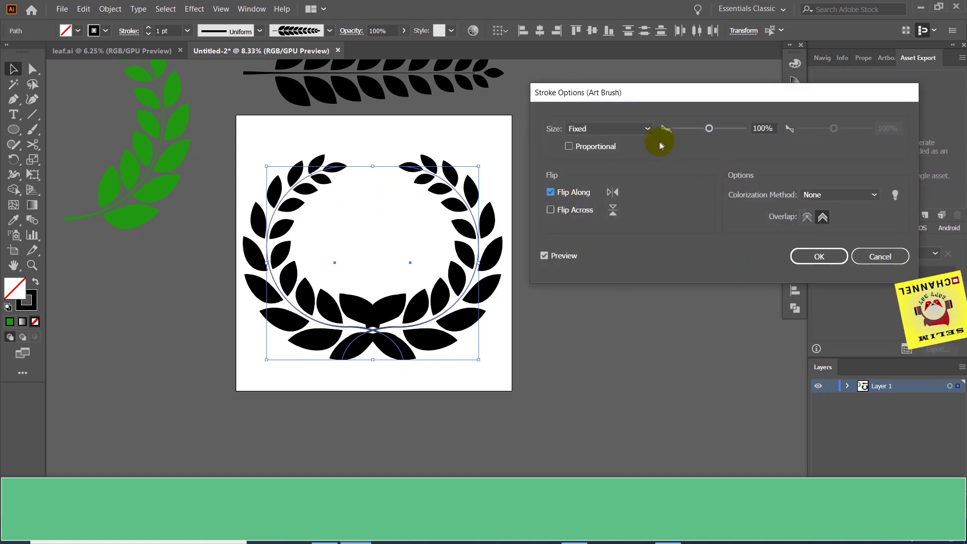
click(711, 130)
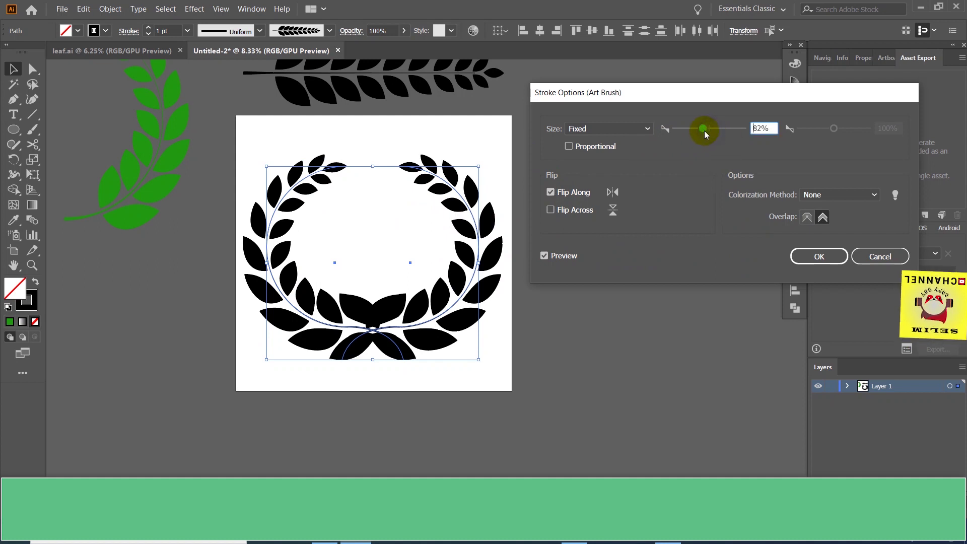
drag(706, 134, 705, 134)
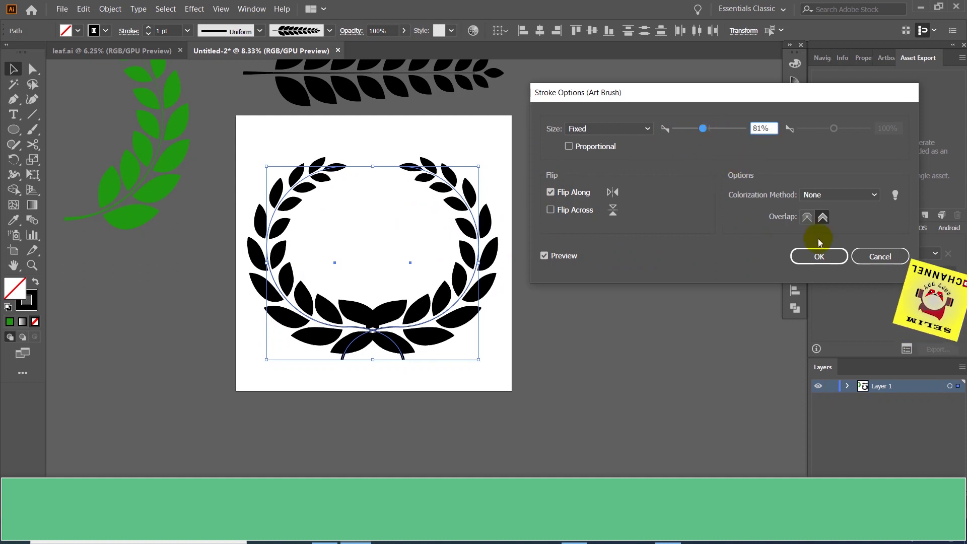
click(819, 257)
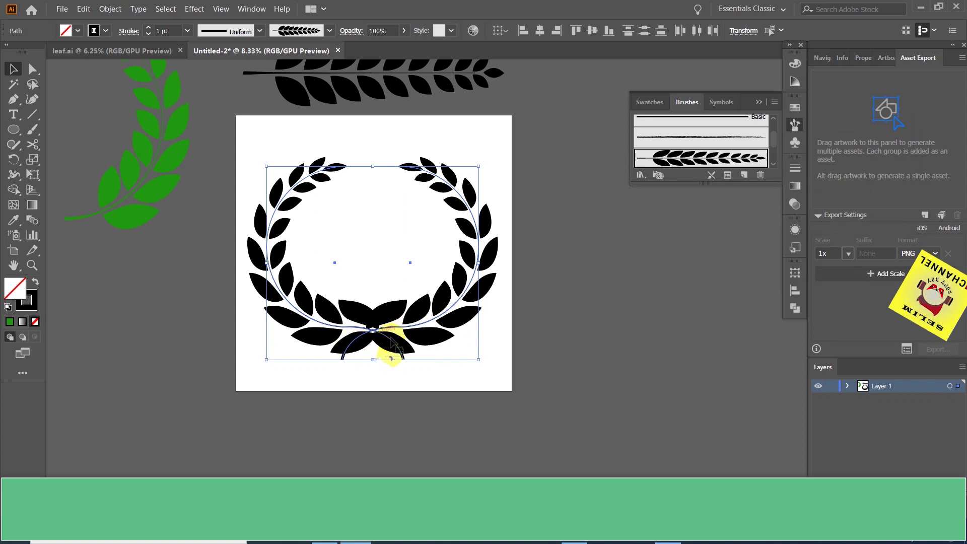
Move the left wreath curve farther left so the two branches meet only where their lower tails cross.
click(407, 360)
drag(404, 359, 372, 362)
click(408, 361)
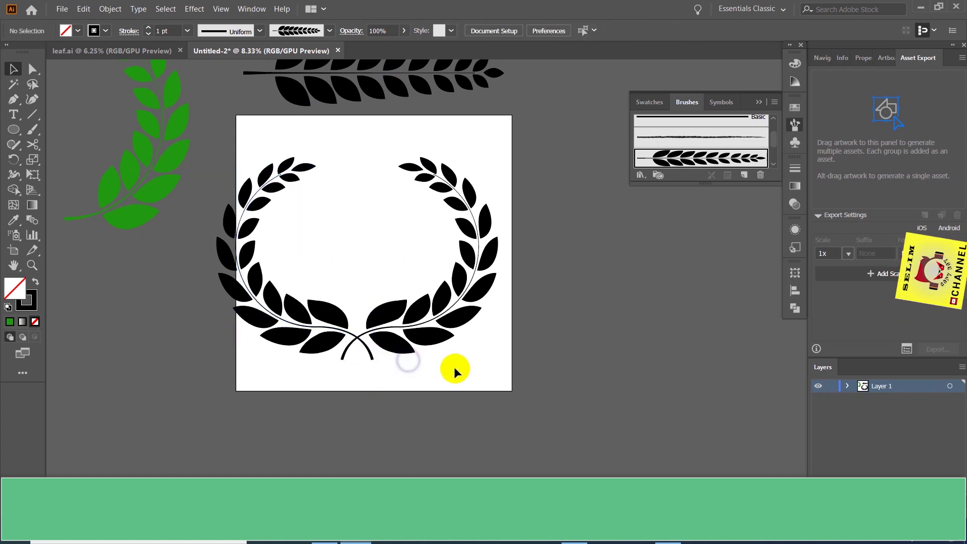
Center both wreath branches horizontally on the artboard and scale them down together to fit inside it.
drag(464, 363, 195, 318)
drag(372, 330, 392, 331)
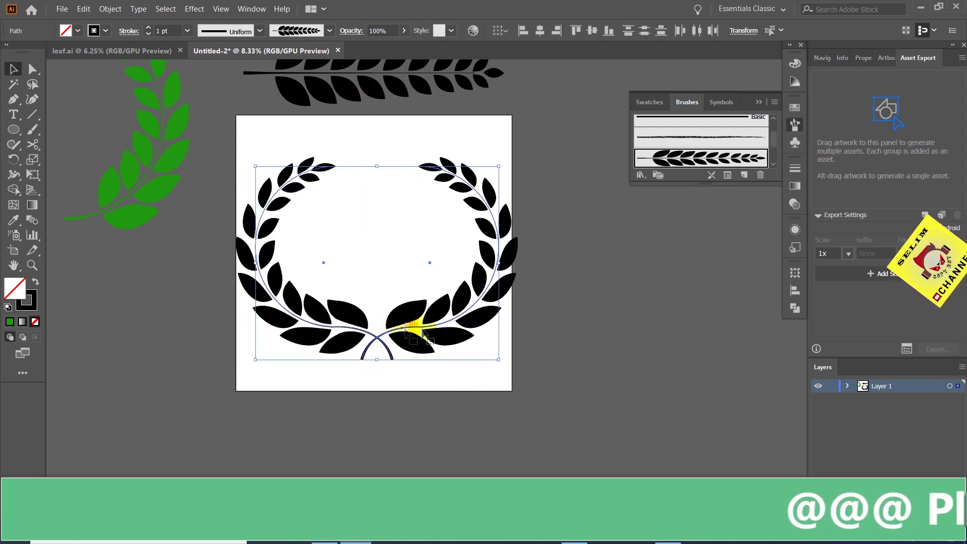
scroll(478, 303, down, 1)
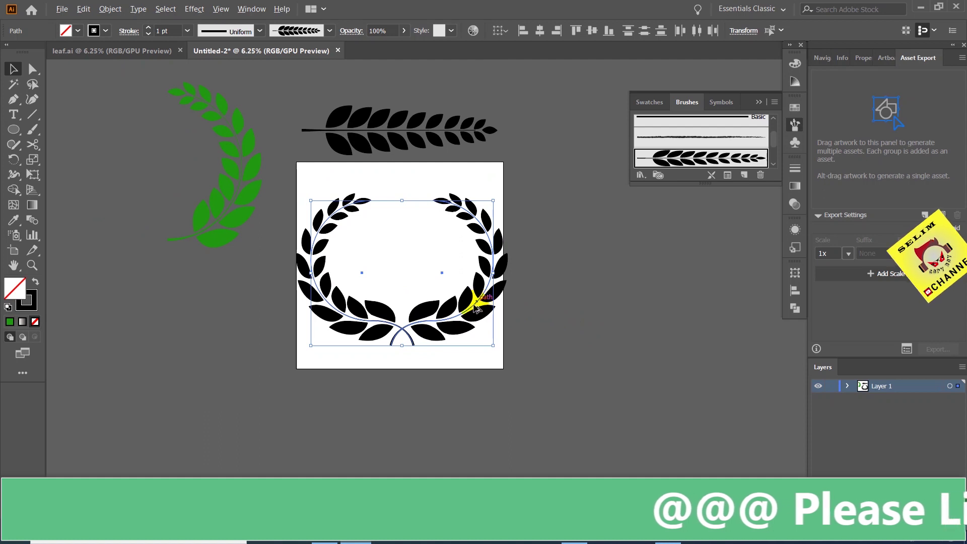
click(456, 351)
drag(486, 347, 336, 299)
drag(492, 346, 304, 277)
click(478, 350)
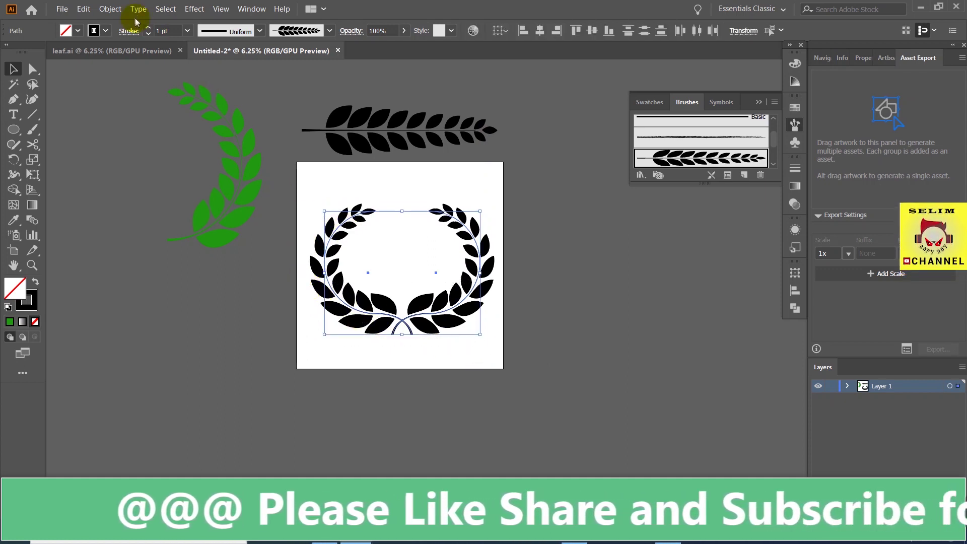
Expand the appearance of both wreath branches into filled shapes.
click(116, 12)
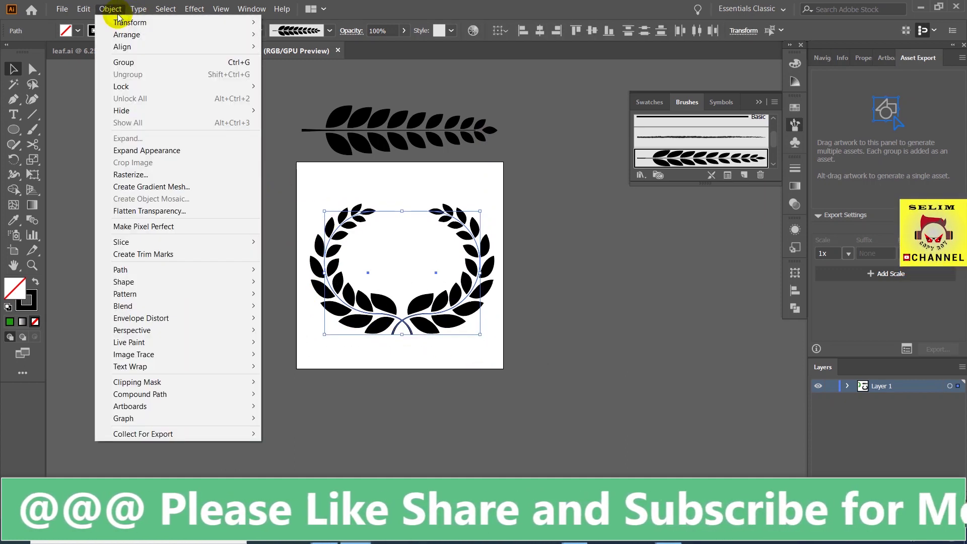
click(141, 149)
click(469, 347)
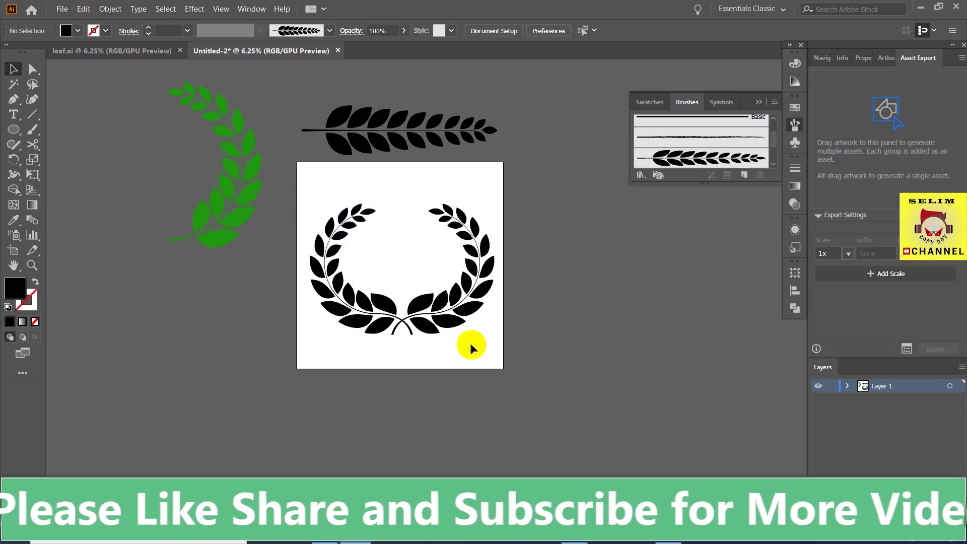
Fill both expanded wreath branches with green 25AA11.
drag(337, 305, 281, 280)
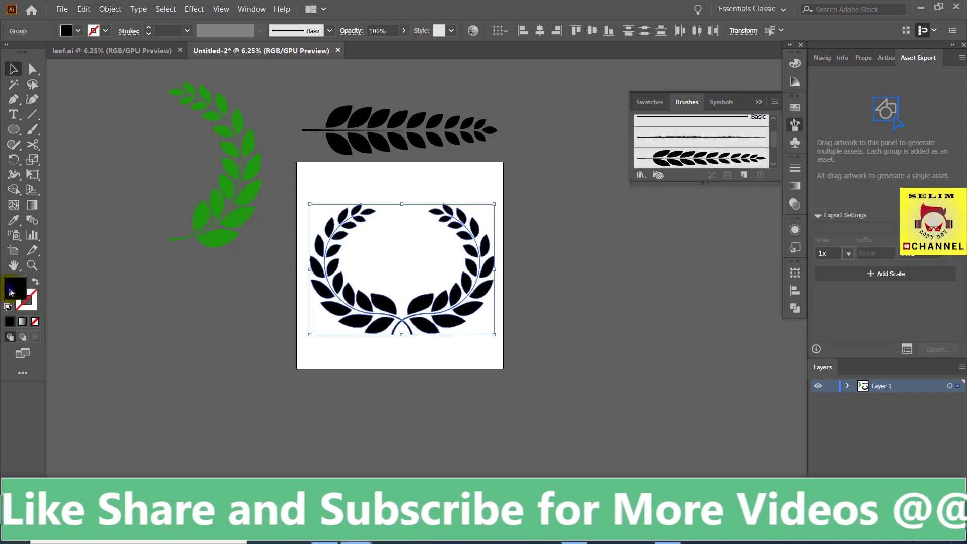
double_click(10, 292)
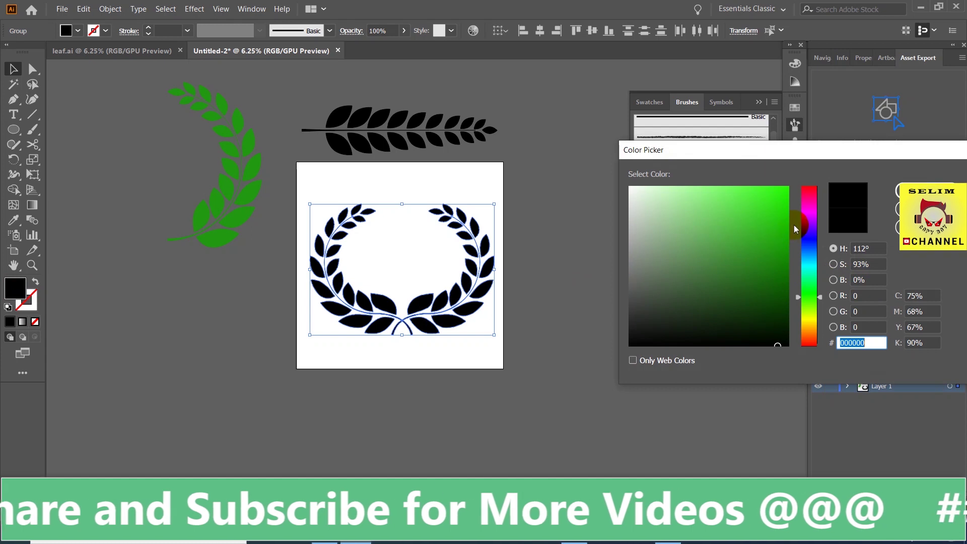
click(778, 243)
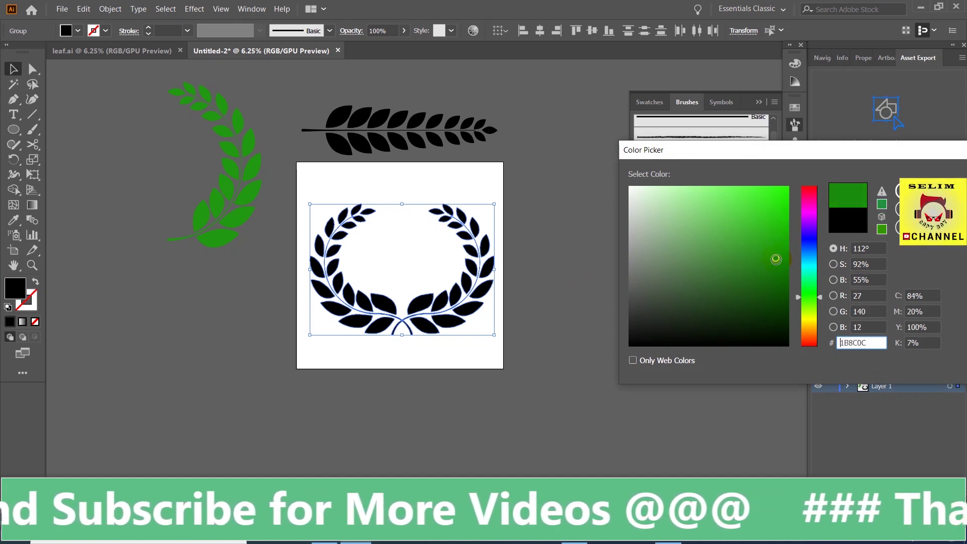
drag(776, 263, 772, 241)
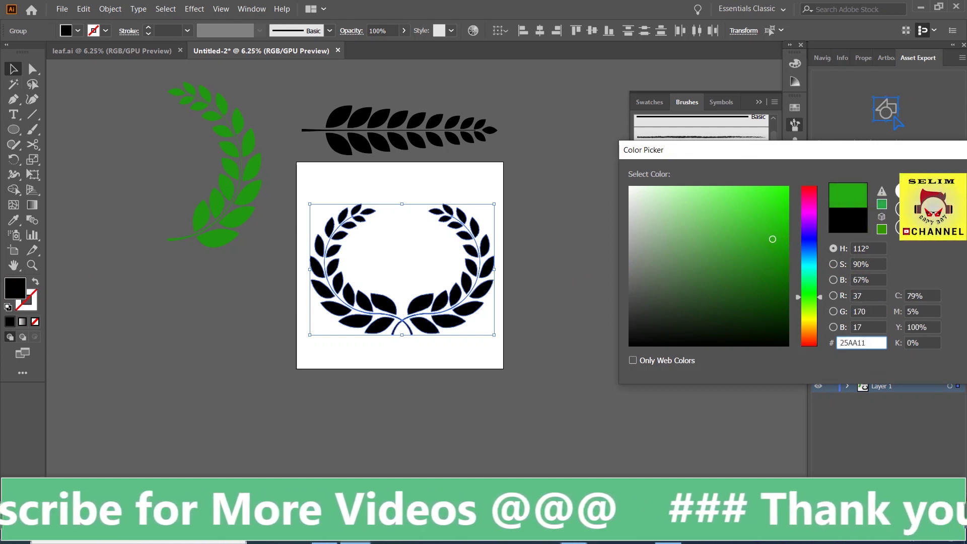
key(Return)
click(561, 309)
Move the whole green wreath off the artboard to the empty area below the curved green branch.
drag(471, 294, 501, 302)
click(482, 337)
drag(479, 343, 291, 253)
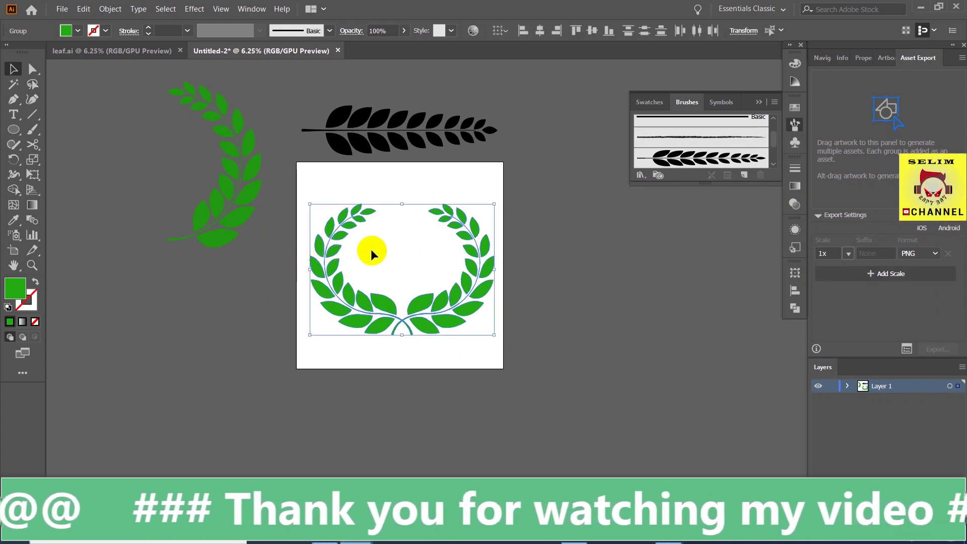
drag(429, 315, 247, 357)
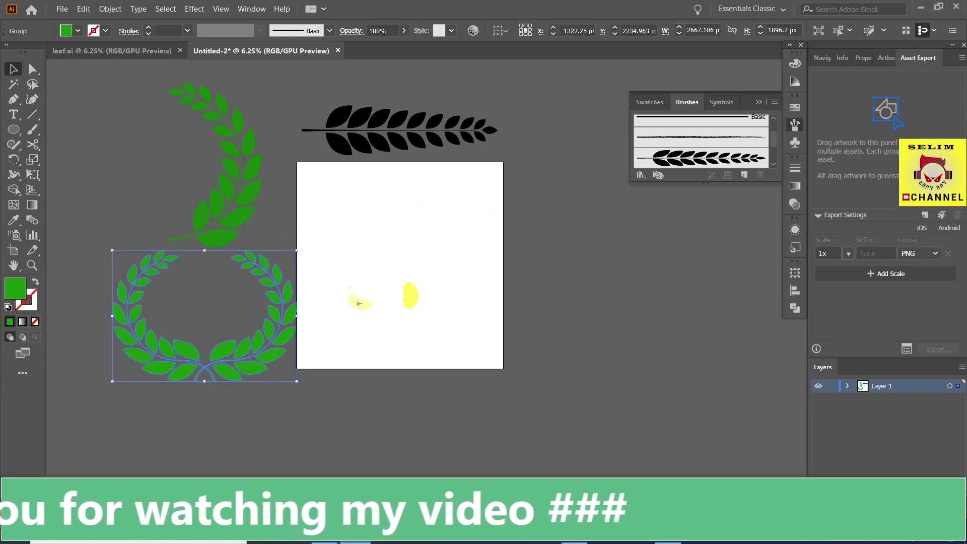
click(278, 401)
drag(268, 340, 256, 340)
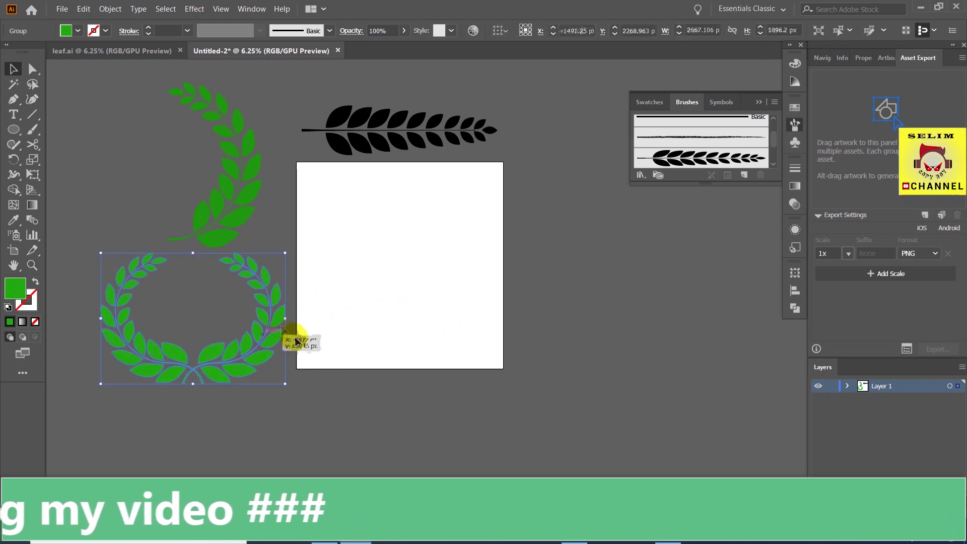
Create a pattern brush from the straight black branch, keeping the default name and options.
click(429, 162)
click(423, 132)
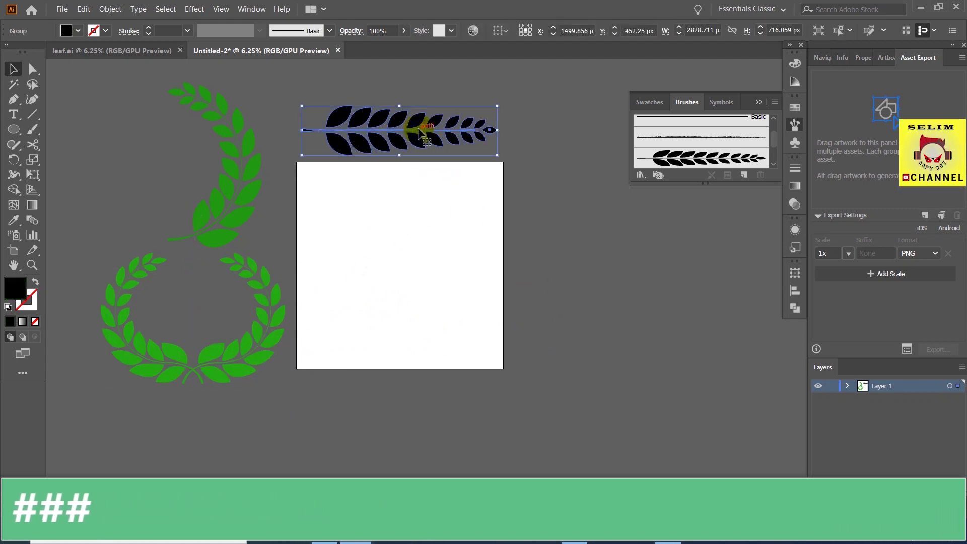
drag(416, 133, 720, 136)
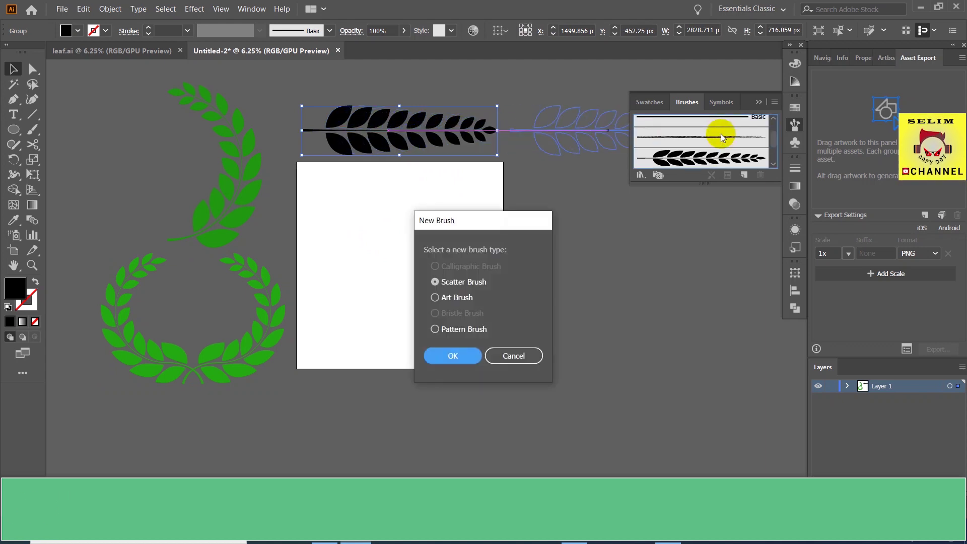
click(436, 329)
click(455, 355)
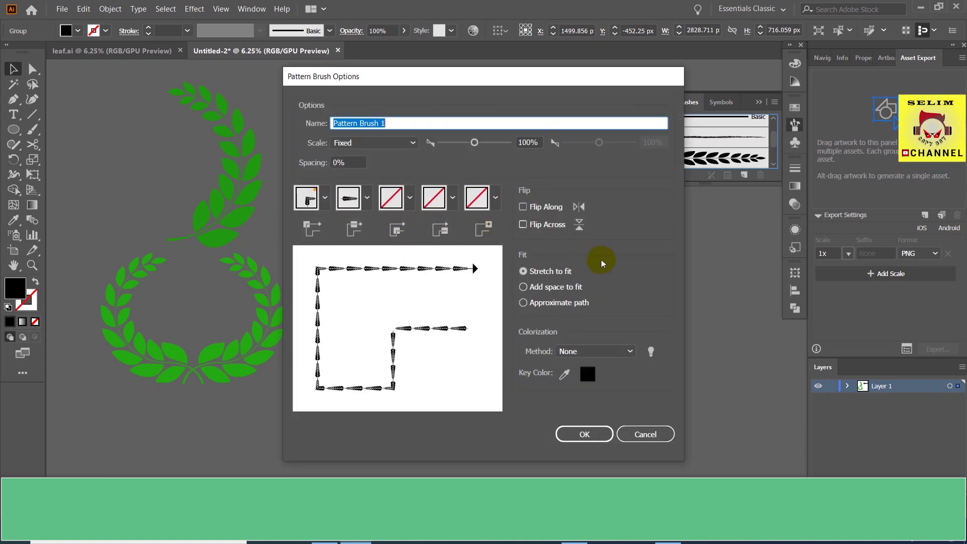
click(587, 441)
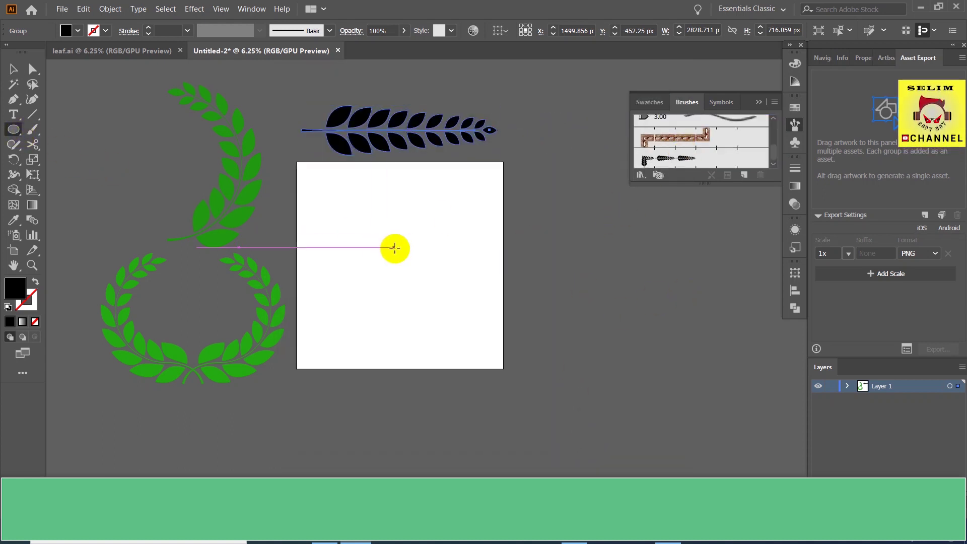
Draw a circle of 2250 px diameter from its center and move it to the middle of the artboard.
drag(411, 250, 490, 311)
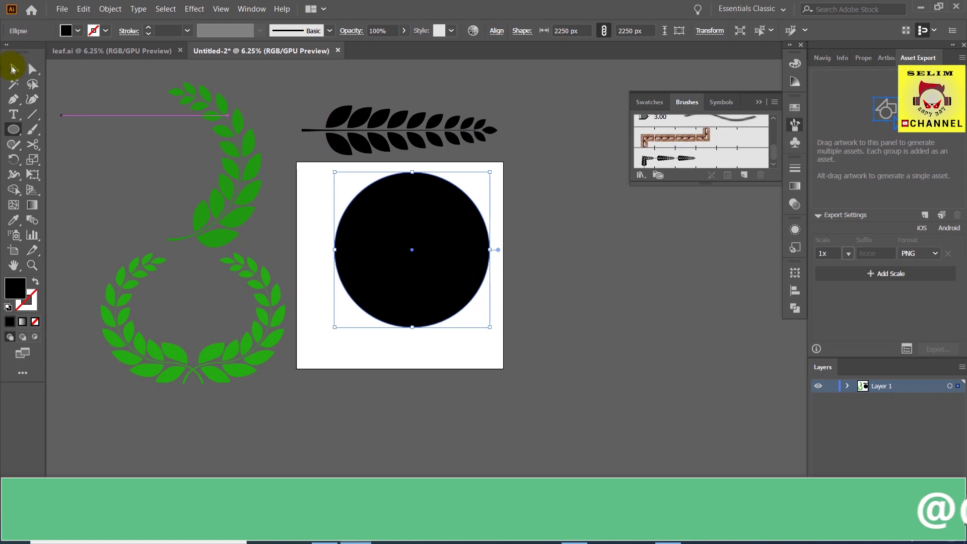
click(13, 68)
drag(494, 248, 464, 248)
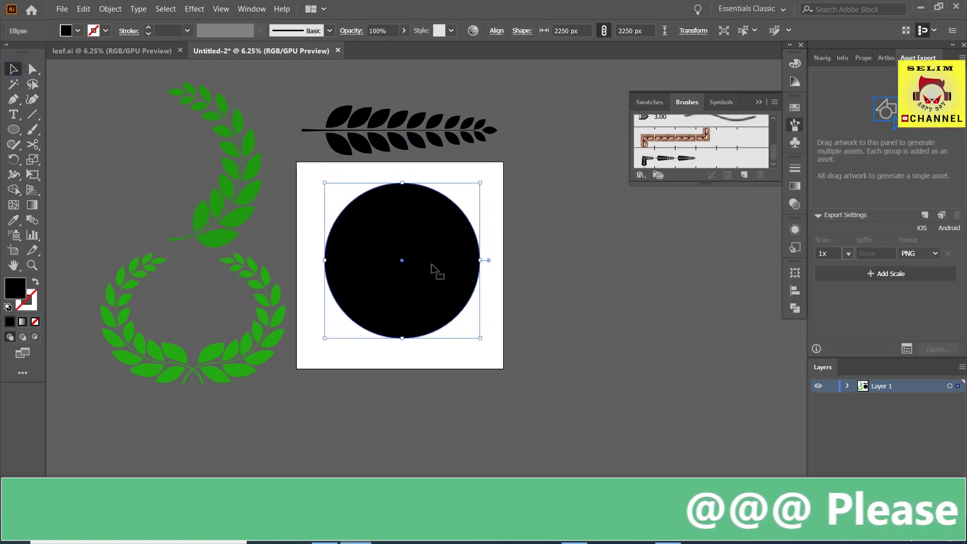
Swap the circle's fill and stroke to leave an unfilled outline, and apply the new branch pattern brush to it.
click(38, 287)
click(614, 300)
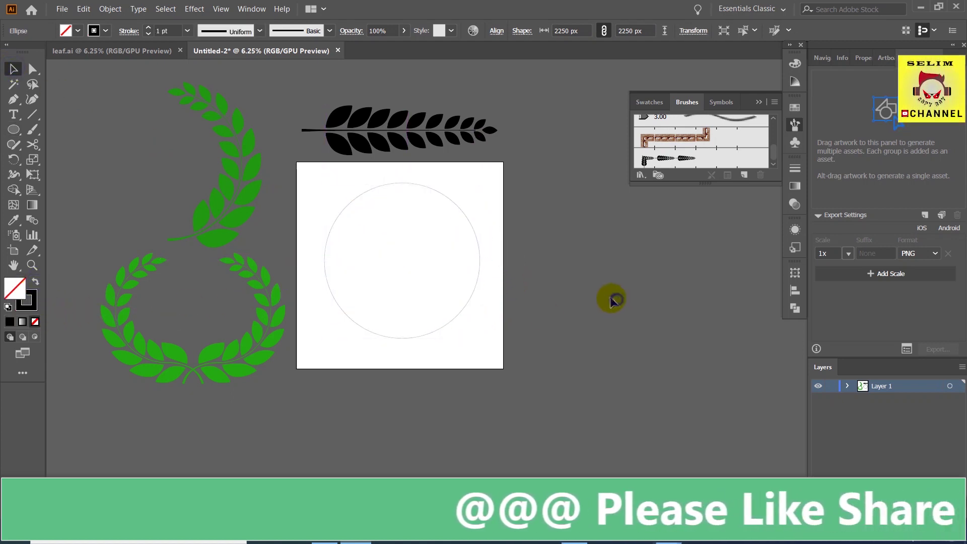
drag(487, 217, 377, 298)
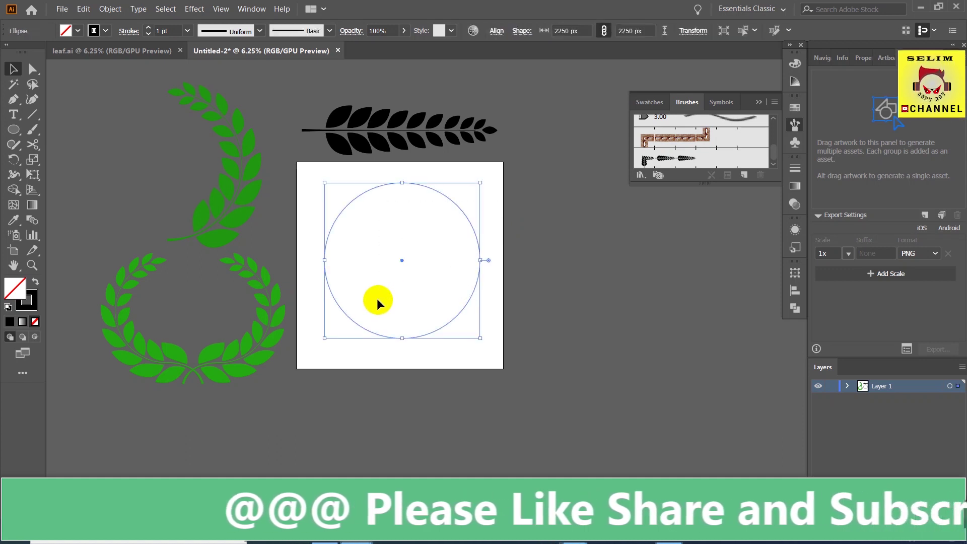
click(684, 159)
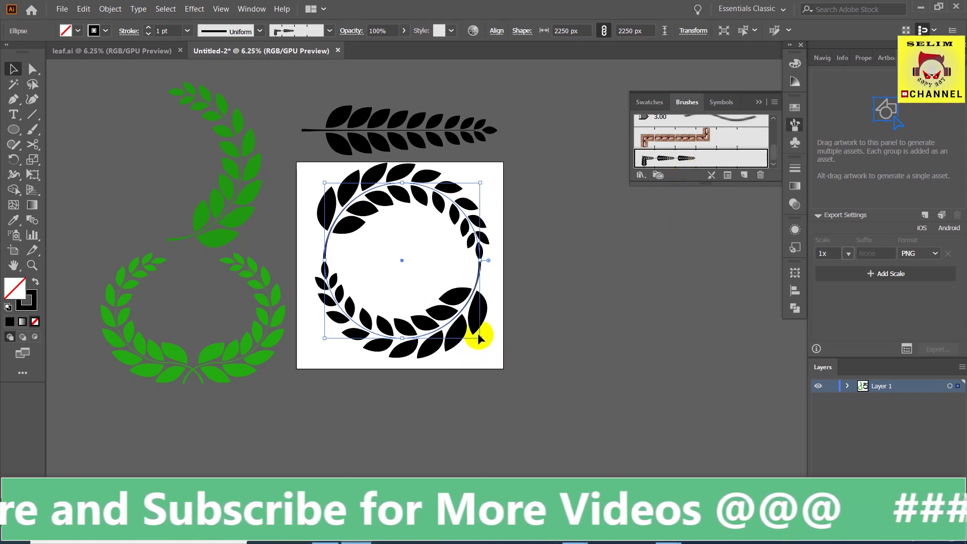
Try the brushed circle at 3203 px and, shifted down to the right, at about 1326 × 1268 px.
drag(480, 339, 516, 364)
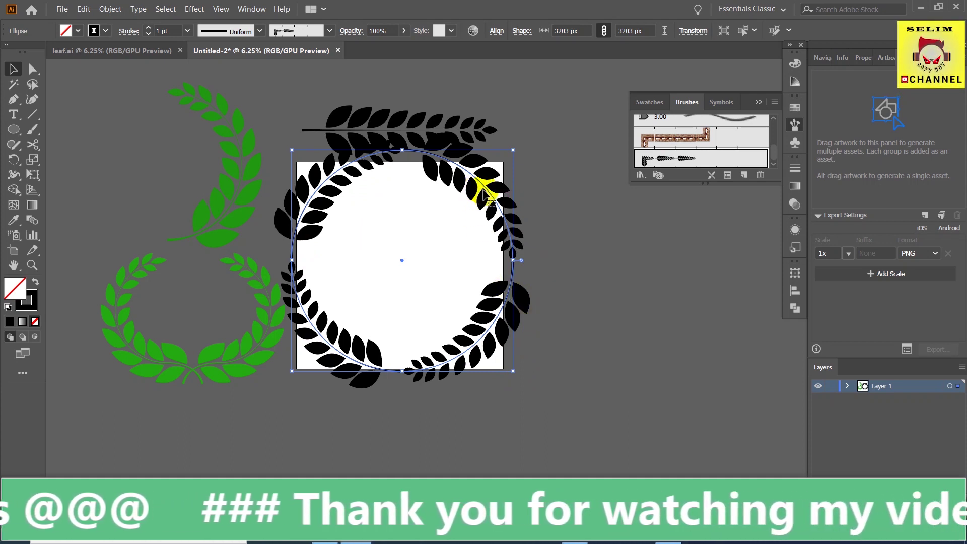
drag(484, 191, 581, 254)
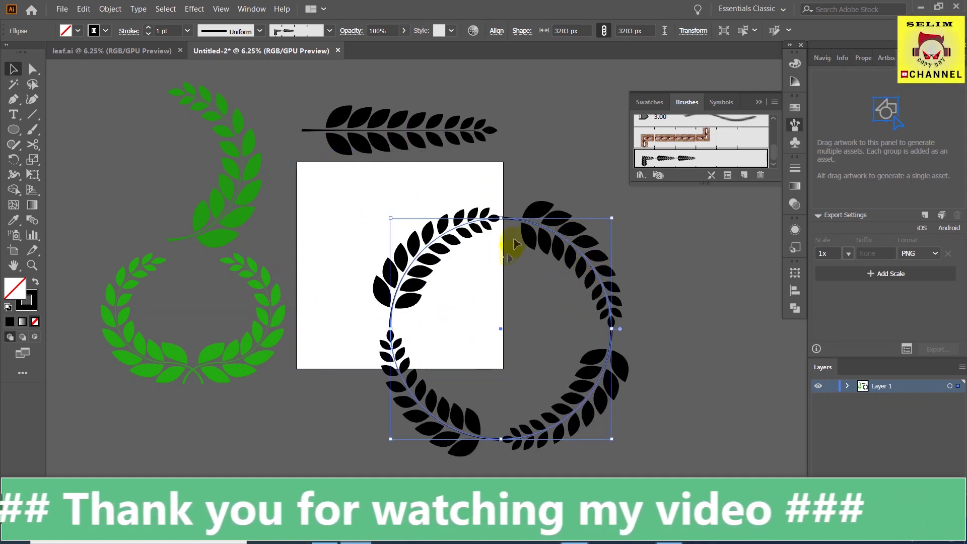
drag(615, 438, 563, 391)
click(619, 336)
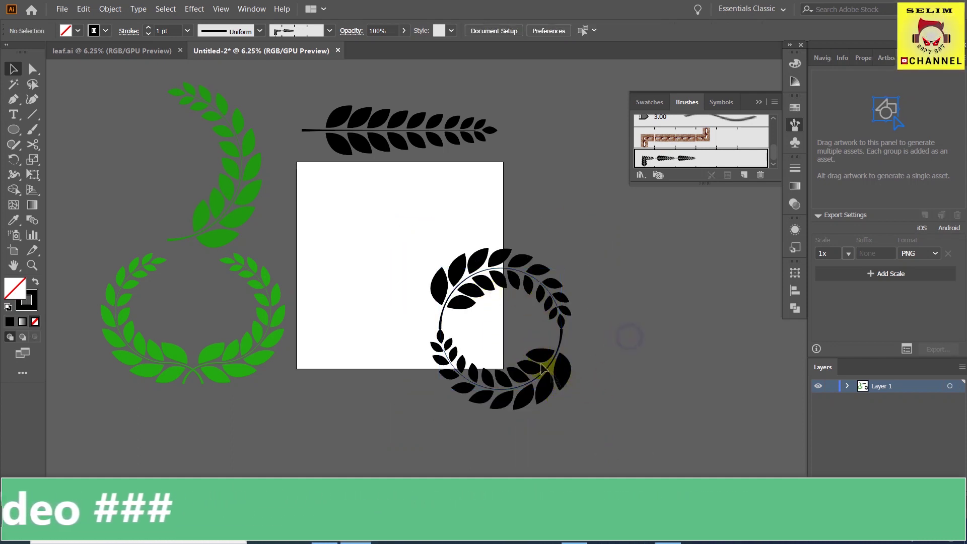
click(564, 391)
drag(563, 389, 532, 356)
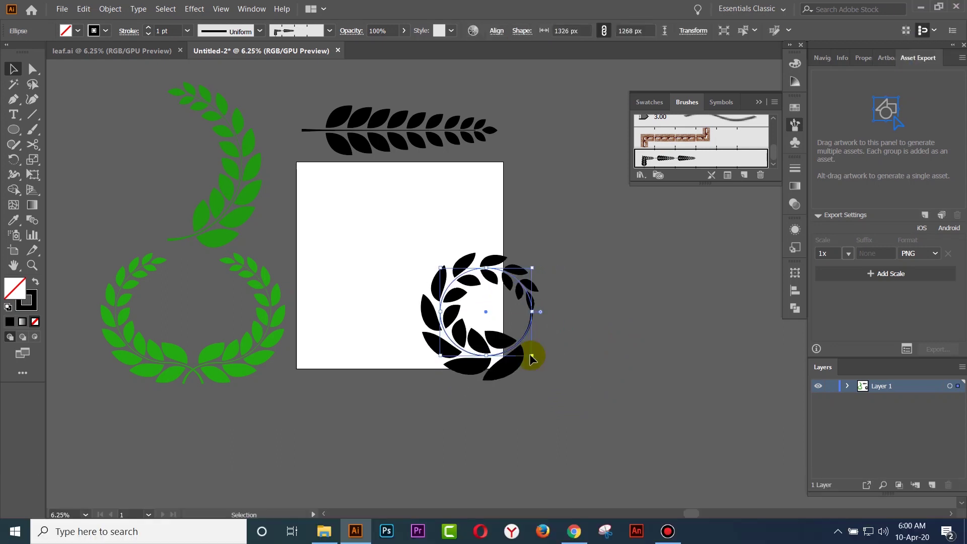
Enlarge the brushed circle to about 3884 × 3714 px and shift it slightly up and to the left.
drag(534, 357, 642, 451)
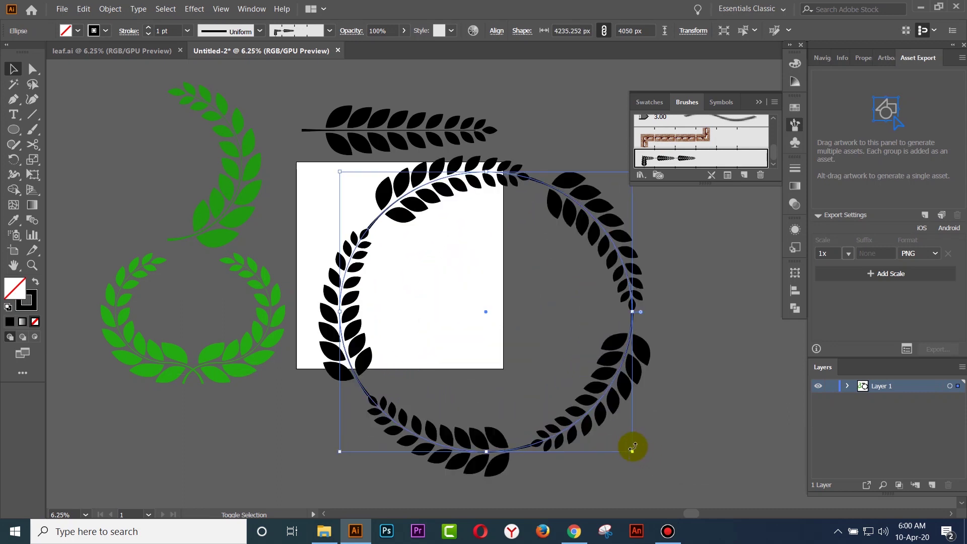
drag(634, 455, 620, 441)
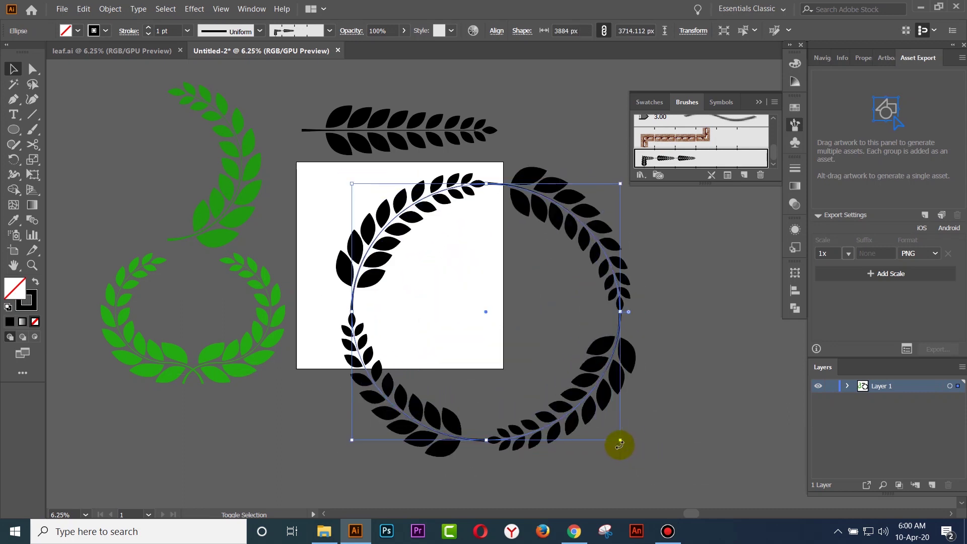
drag(576, 386, 553, 374)
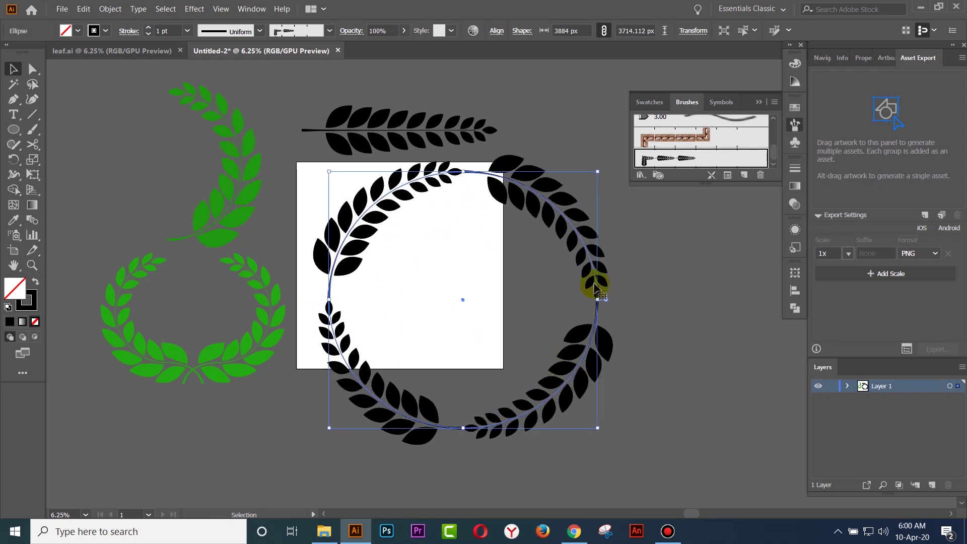
click(650, 285)
Expand the appearance of the round pattern-brush wreath.
click(341, 416)
click(111, 9)
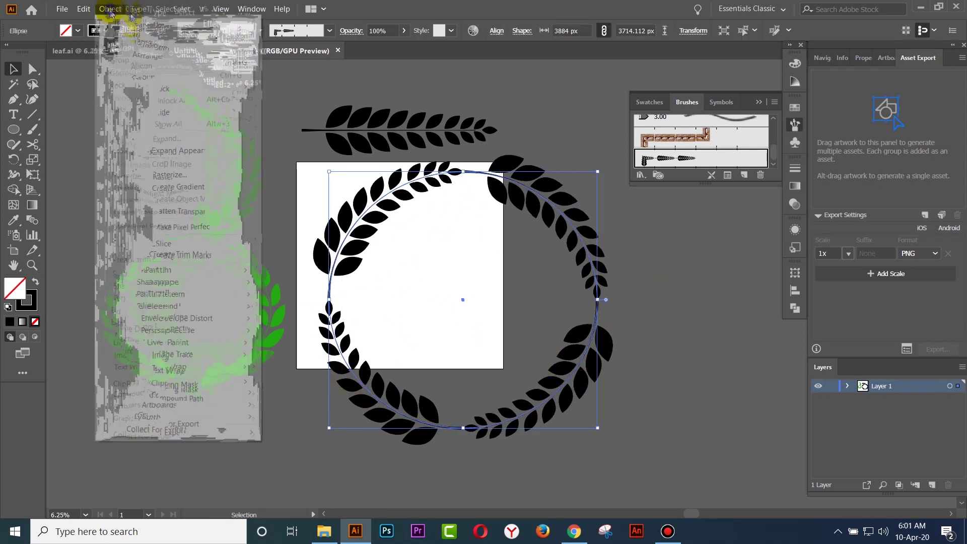
click(146, 150)
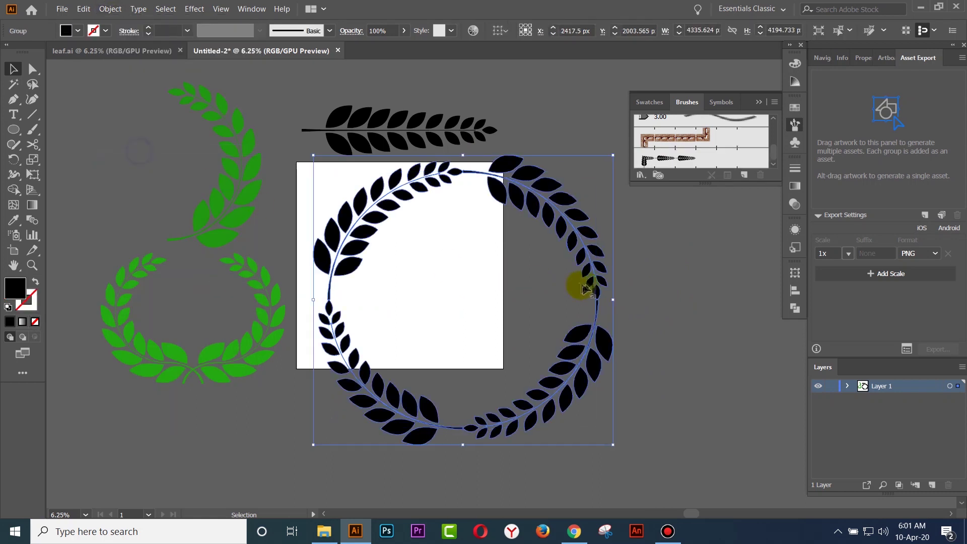
click(665, 297)
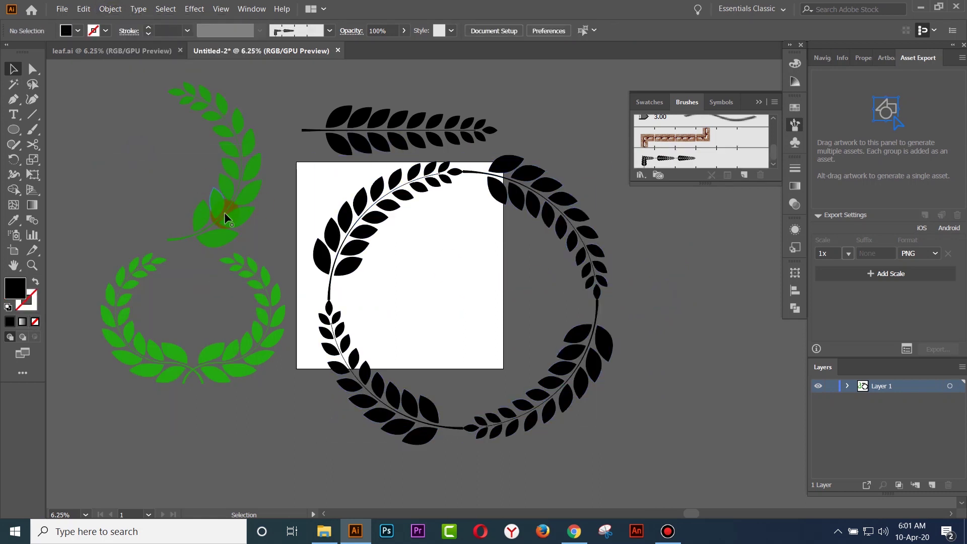
Ungroup the expanded round wreath and deselect its parts.
click(341, 248)
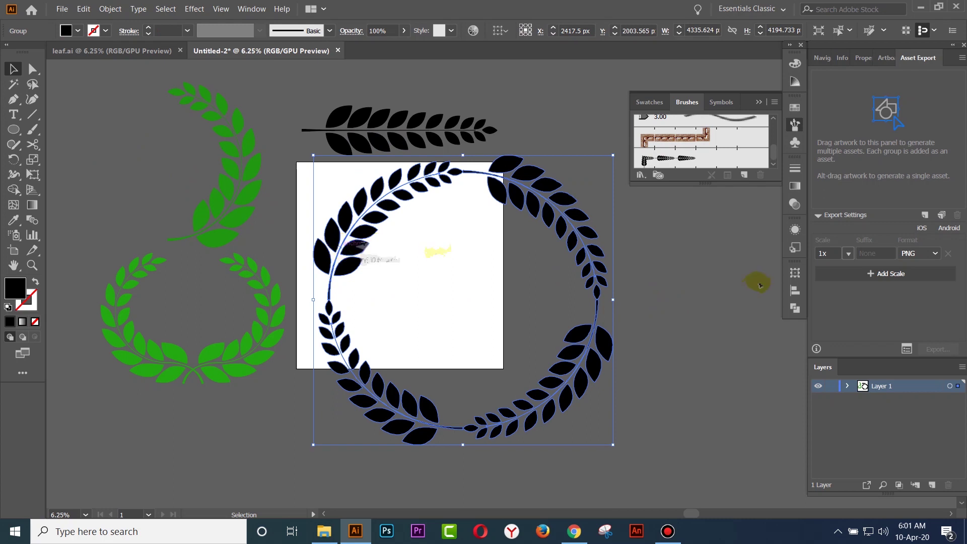
click(730, 270)
click(588, 241)
right_click(588, 242)
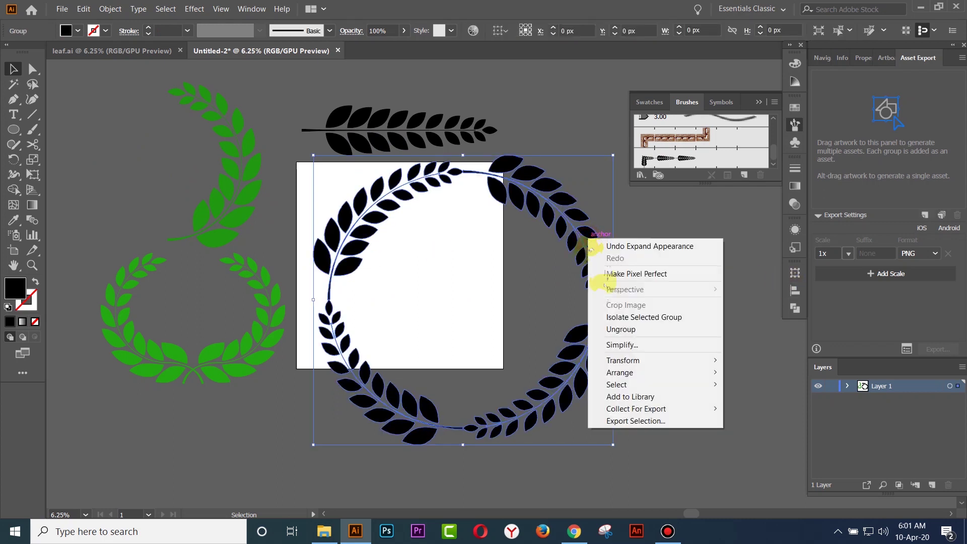
click(619, 327)
click(694, 316)
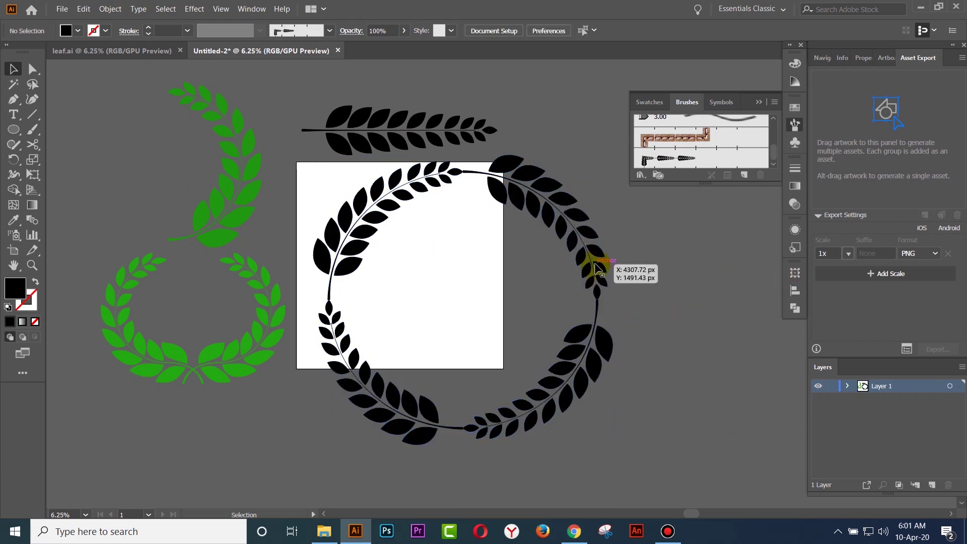
Recolour the round wreath's upper-right branch with the green sampled from the curved branch.
click(594, 271)
key(i)
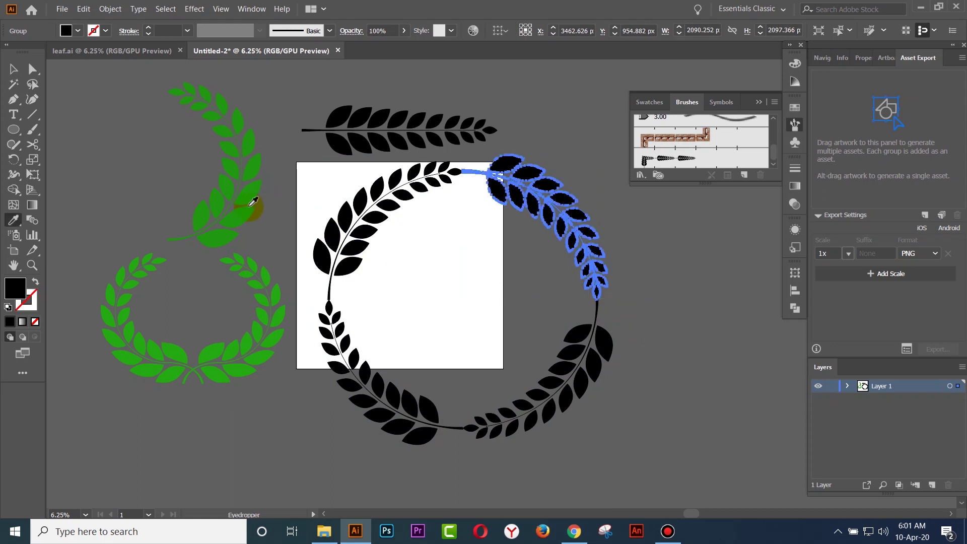
click(248, 210)
click(14, 69)
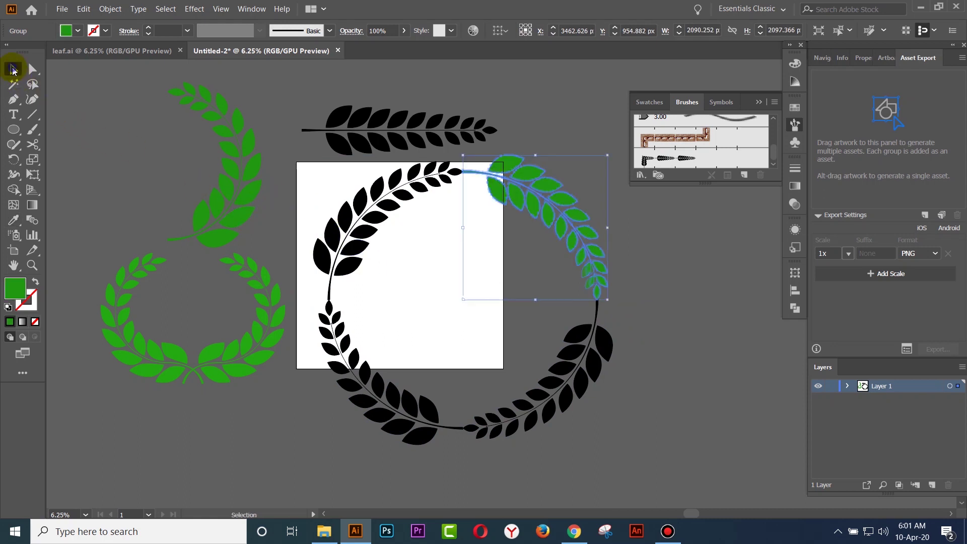
Recolour the round wreath's lower-left branch with the same sampled green and deselect it.
click(434, 419)
key(i)
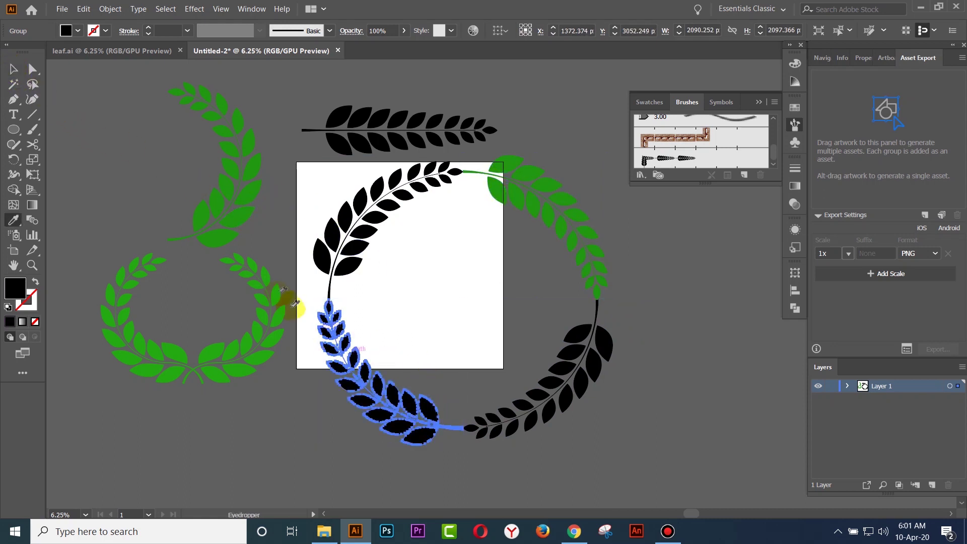
click(234, 239)
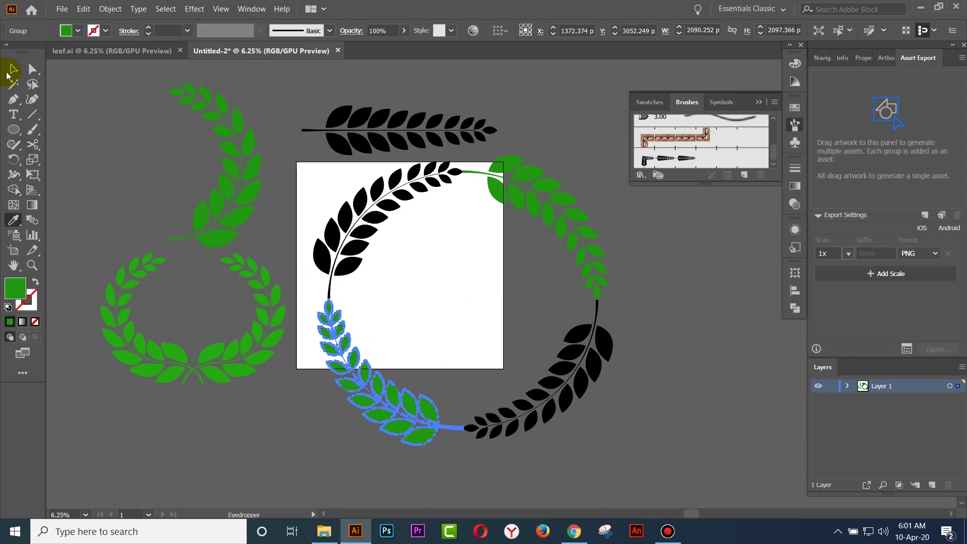
click(13, 69)
click(739, 365)
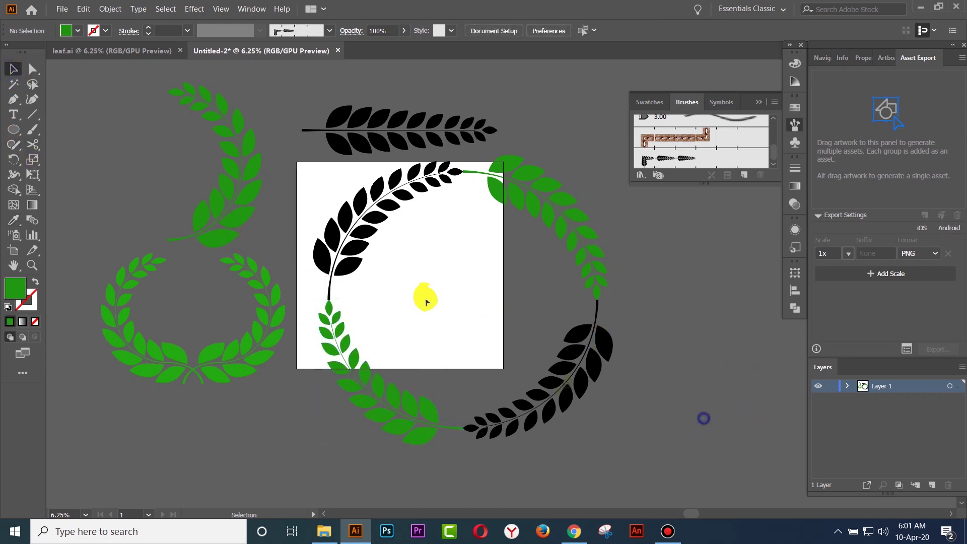
drag(270, 176, 745, 346)
click(743, 345)
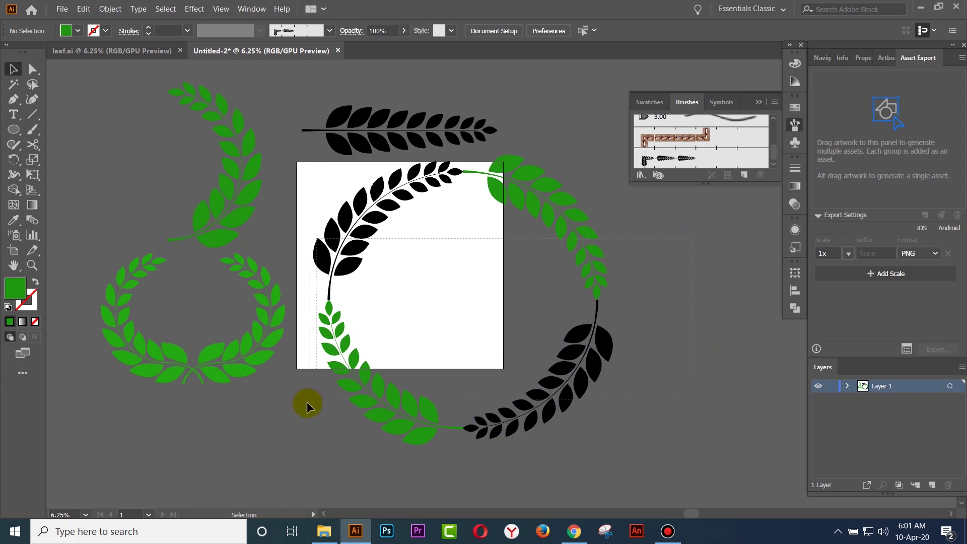
click(400, 393)
click(680, 359)
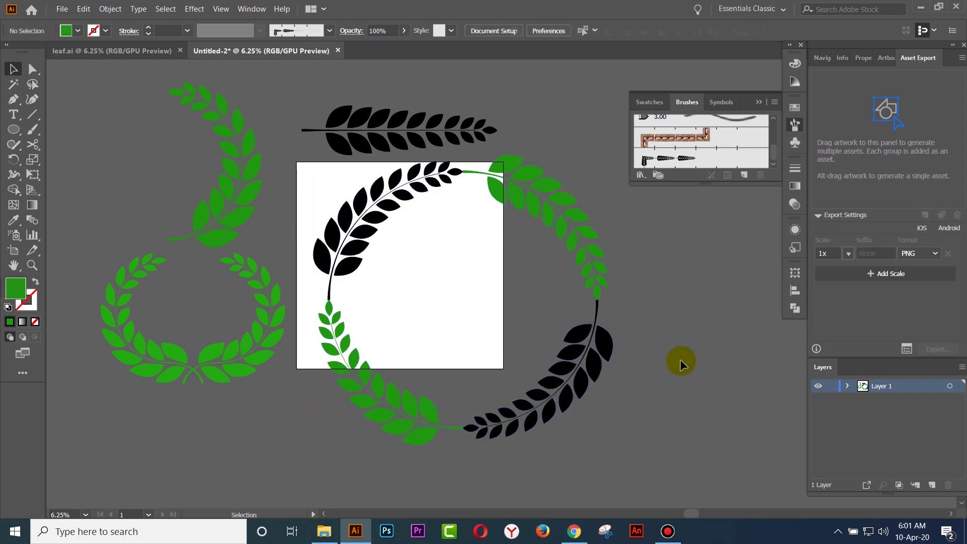
click(398, 389)
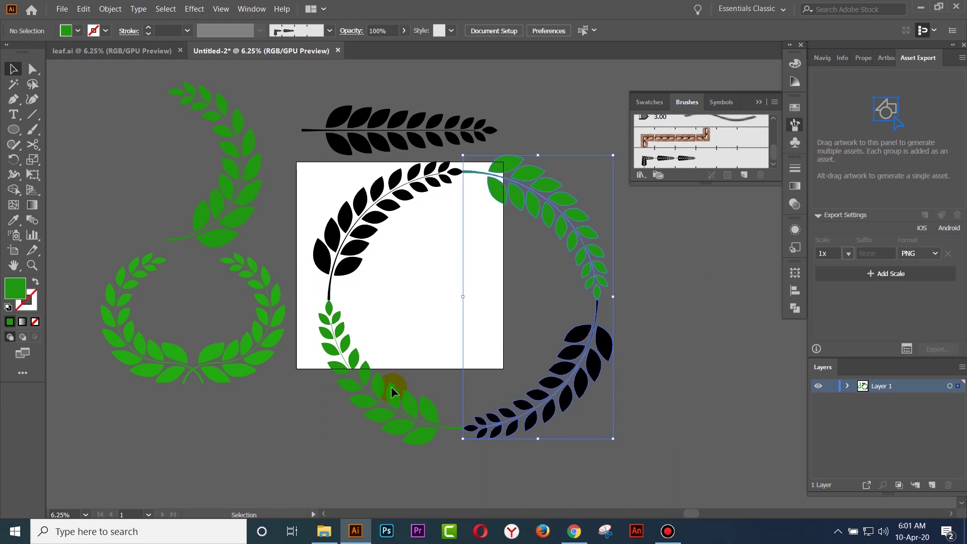
click(695, 292)
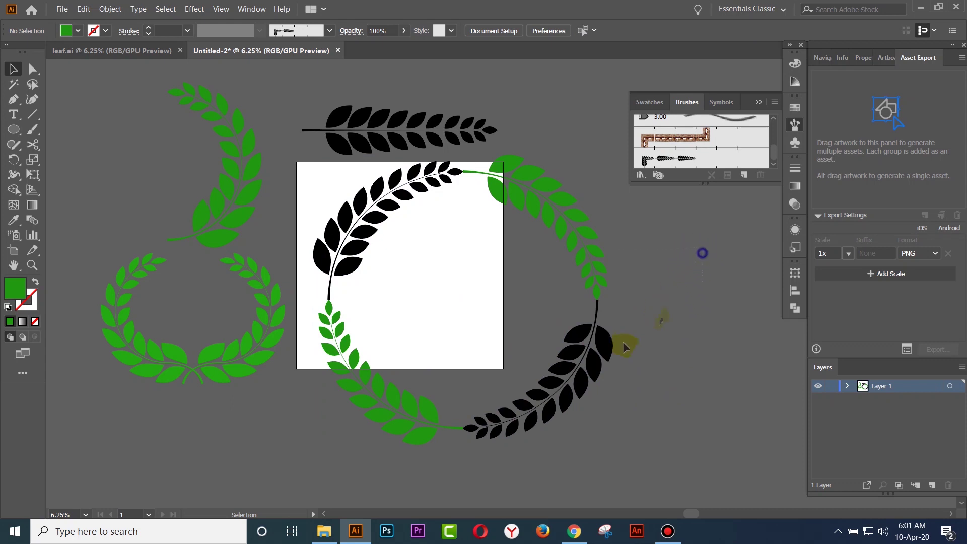
drag(342, 449, 540, 360)
click(691, 275)
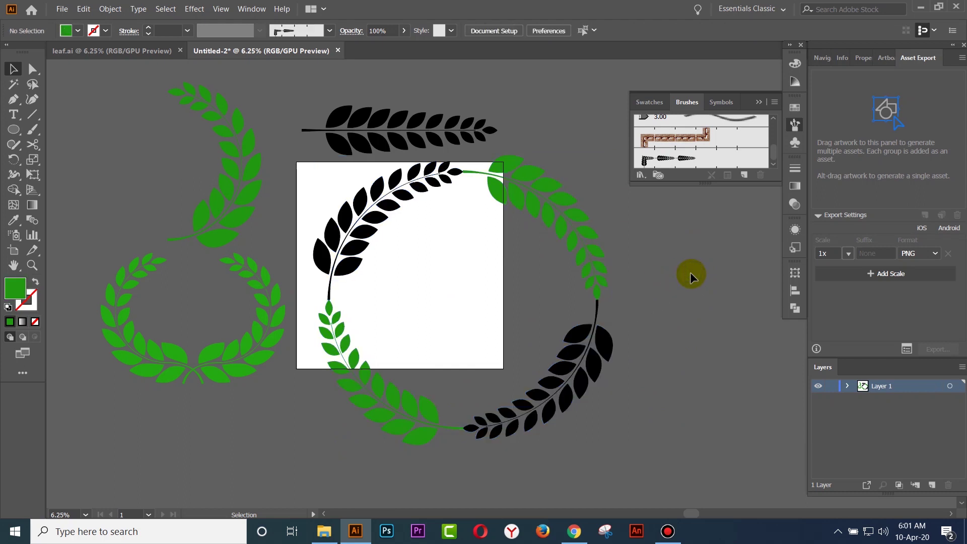
Scale down all four branches of the round wreath together and centre them inside the artboard.
drag(293, 471, 422, 428)
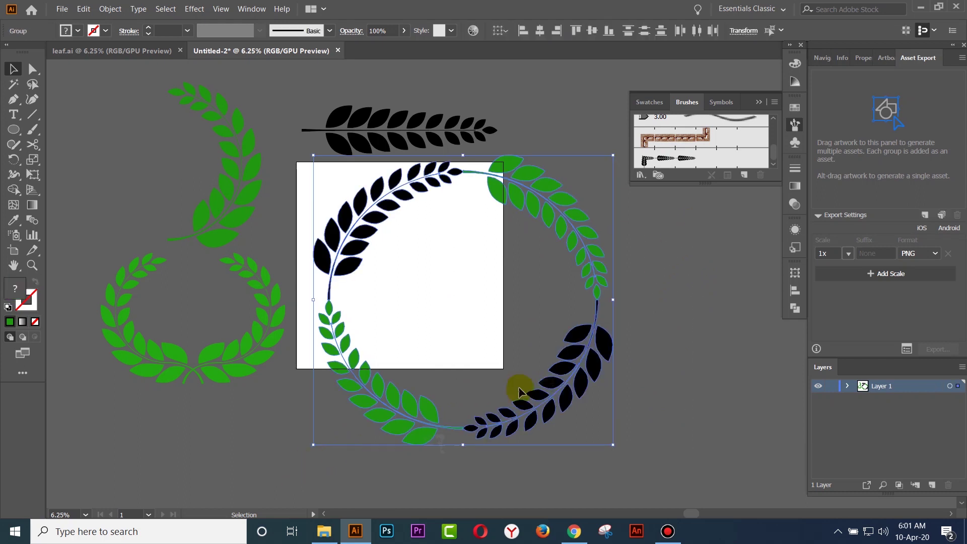
drag(614, 445, 553, 386)
drag(536, 354, 479, 315)
click(559, 310)
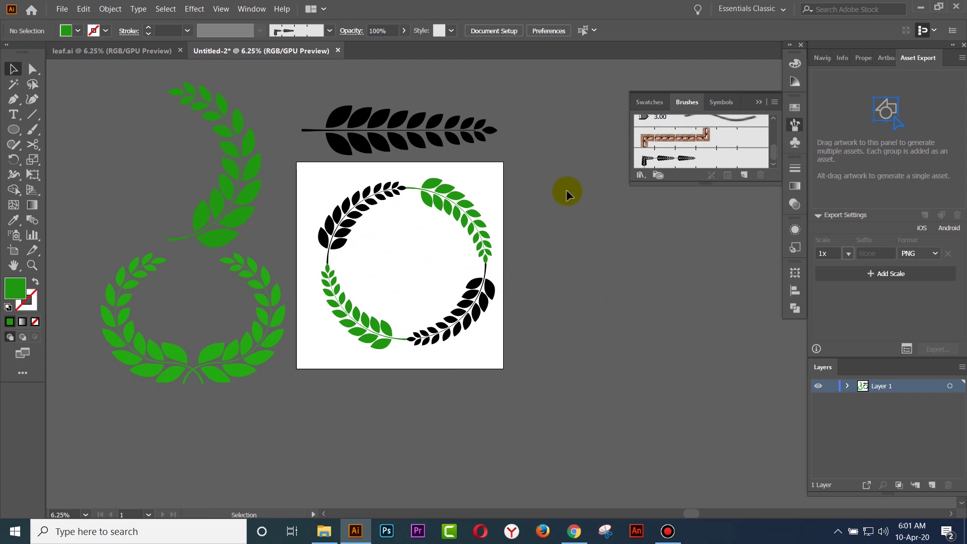
Enlarge the complete round wreath slightly so that it nearly fills the artboard's width.
click(415, 344)
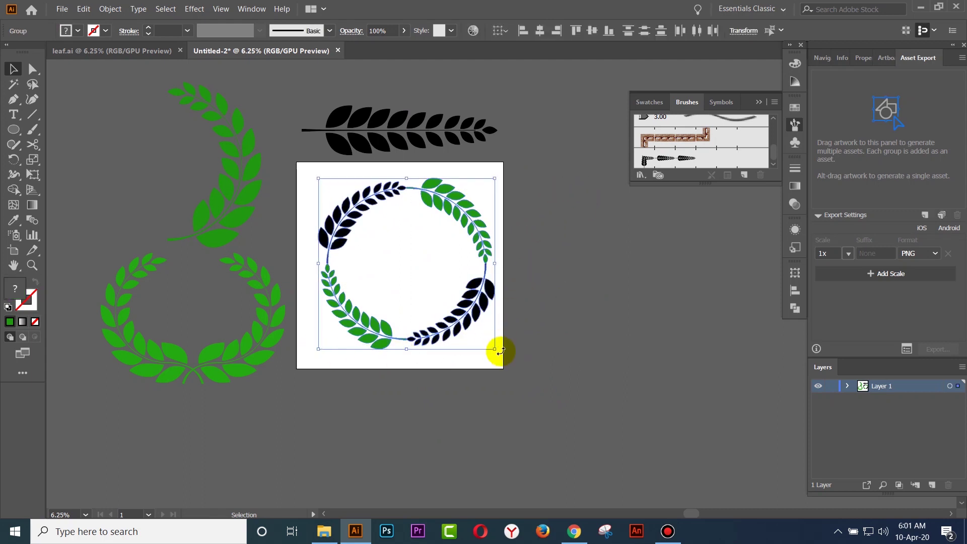
drag(495, 350, 497, 356)
click(575, 317)
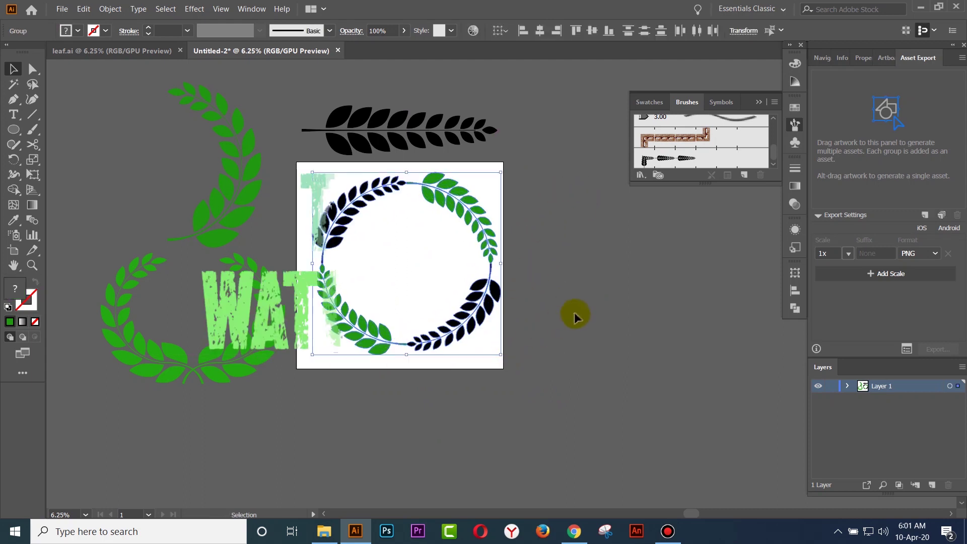